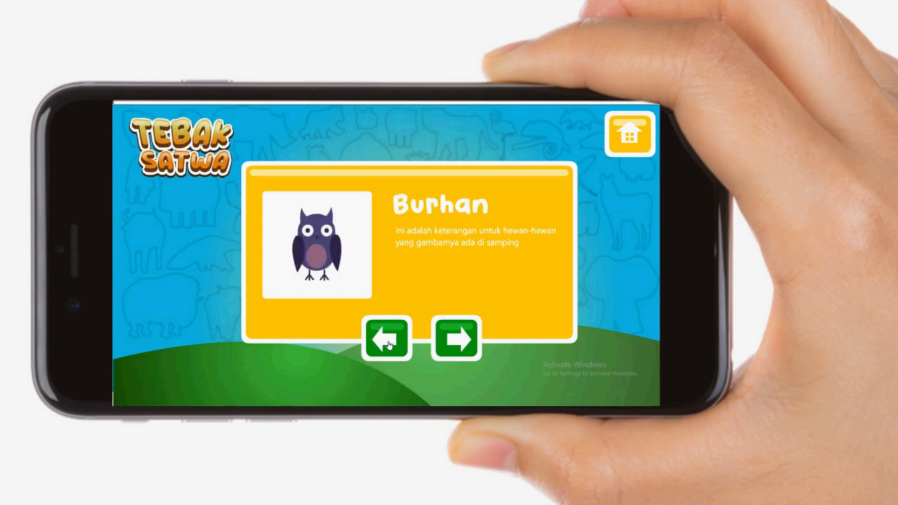
# Step: Demonstrate the finished Tebak Satwa game by reading the Jenis Hewan carnivore page and opening the Info Hewan page
pyautogui.click(612, 141)
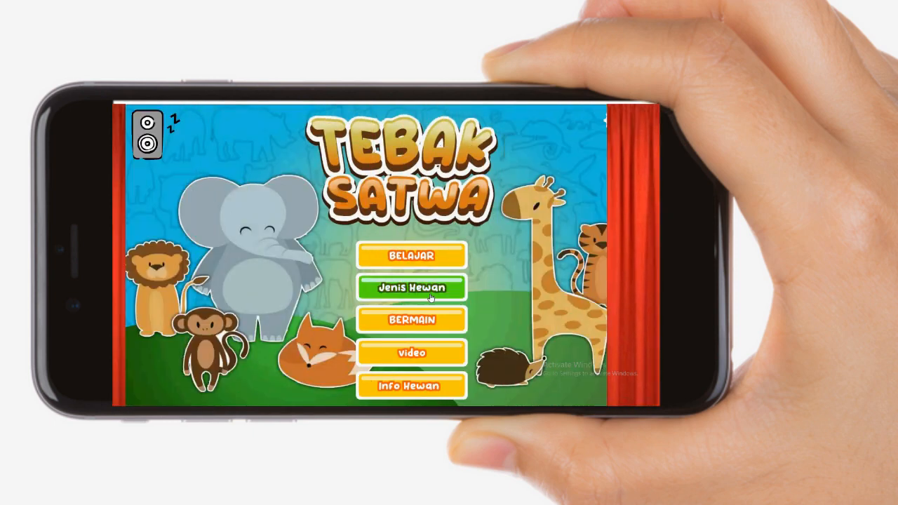
pyautogui.click(435, 299)
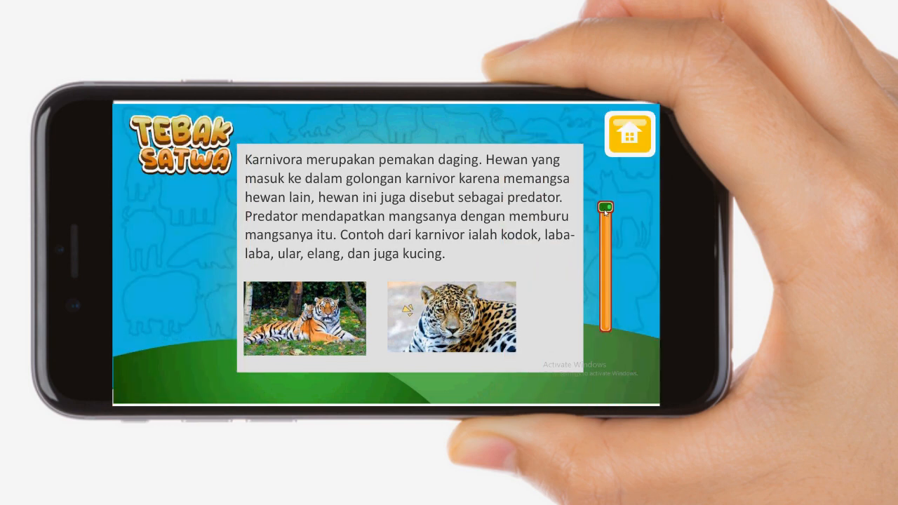
pyautogui.moveTo(604, 212); pyautogui.dragTo(622, 336)
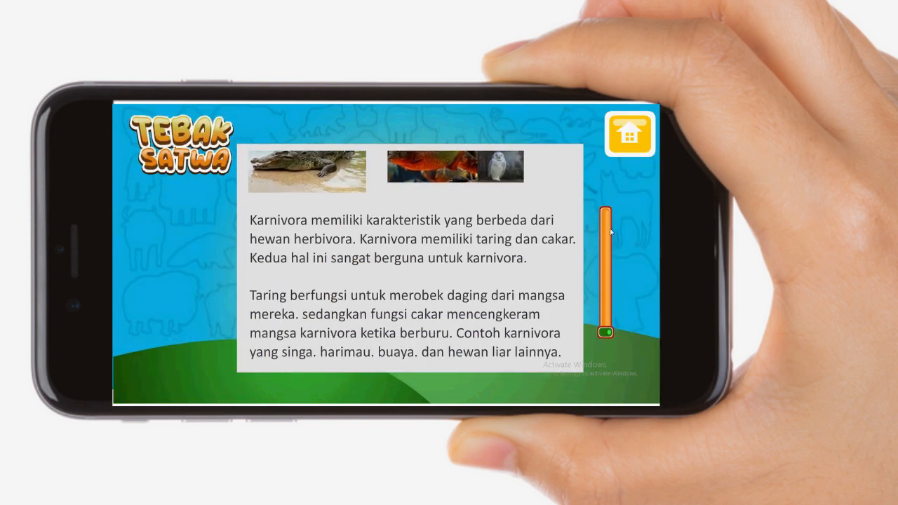
pyautogui.click(623, 147)
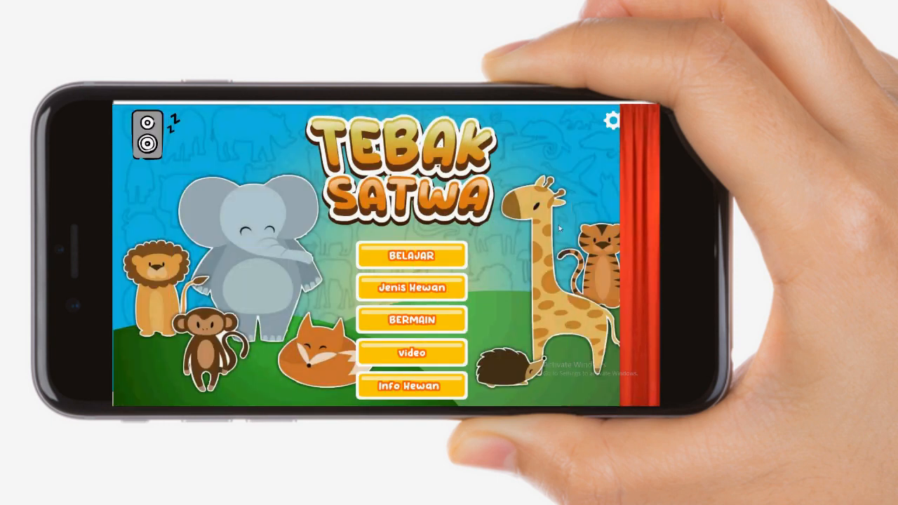
pyautogui.click(445, 390)
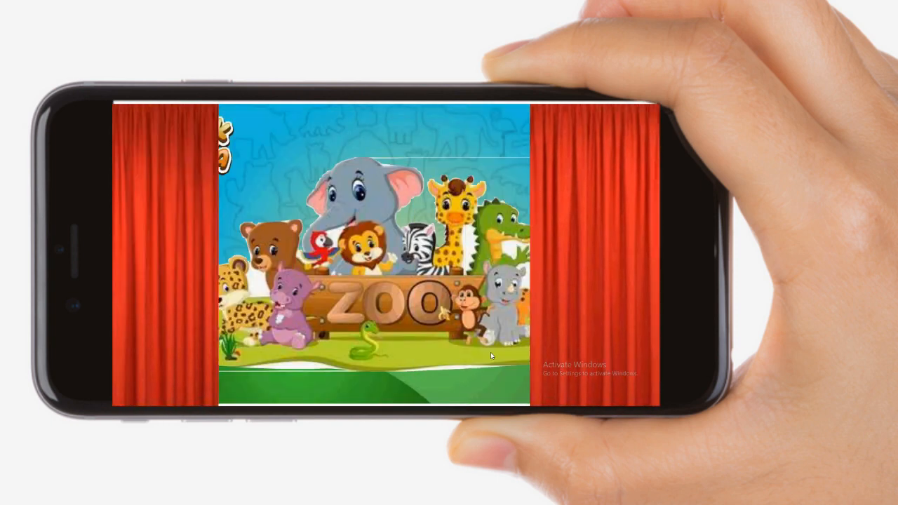
pyautogui.click(505, 233)
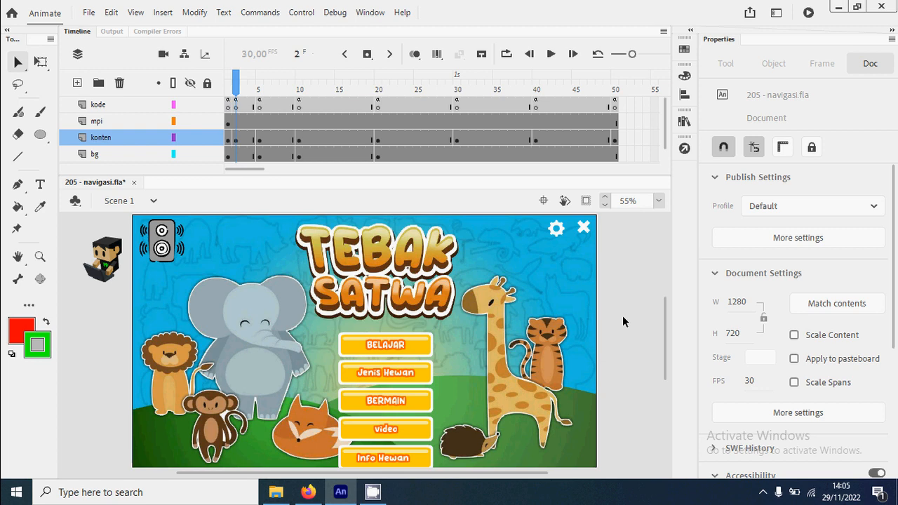
# Step: Test the movie, browse the animal cards in BELAJAR forward and back, and return to the game's home page
pyautogui.hotkey('ctrl', 'Return')
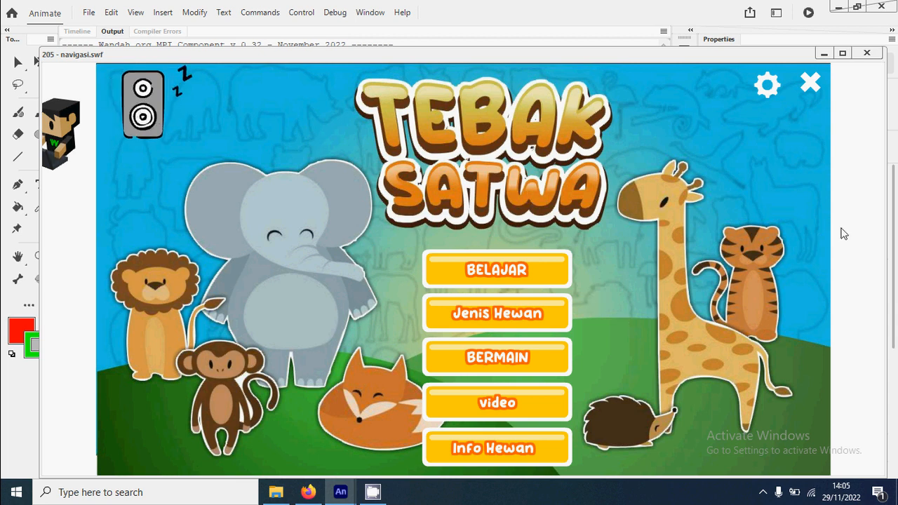
pyautogui.click(533, 274)
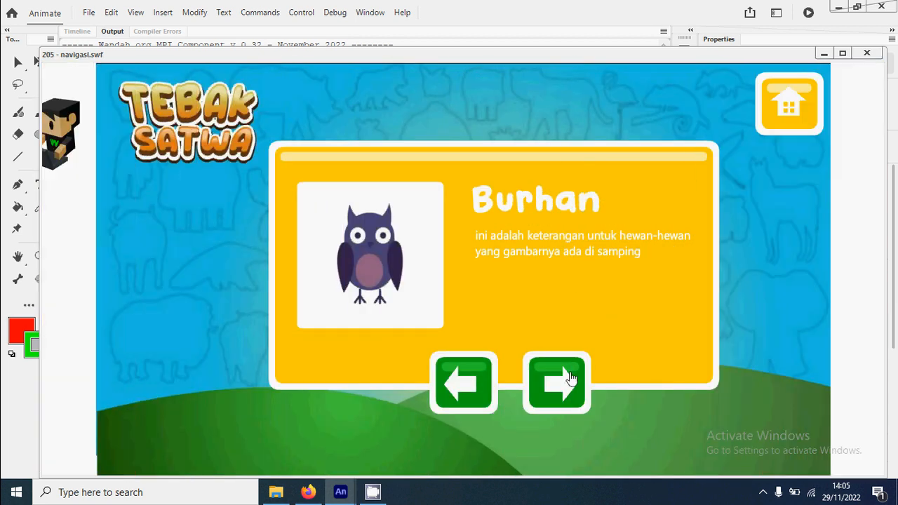
pyautogui.click(559, 392)
pyautogui.click(559, 393)
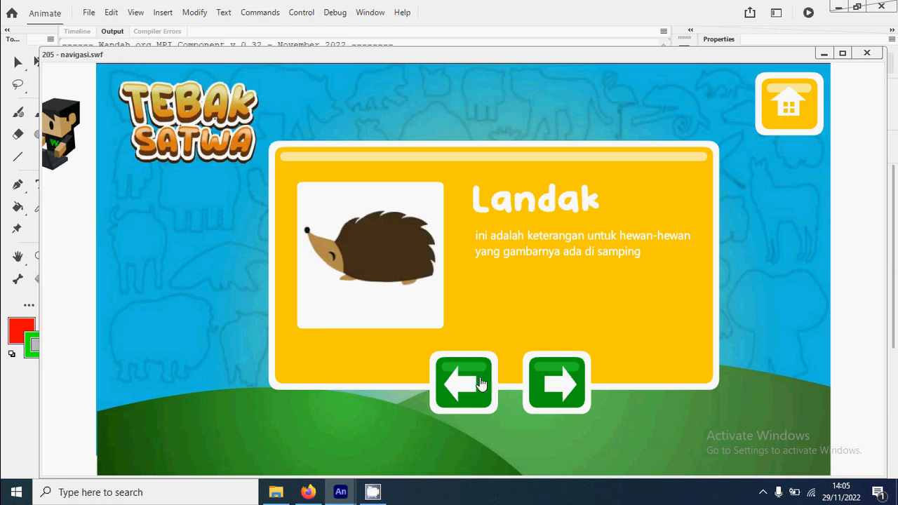
pyautogui.click(481, 385)
pyautogui.click(481, 384)
pyautogui.click(780, 128)
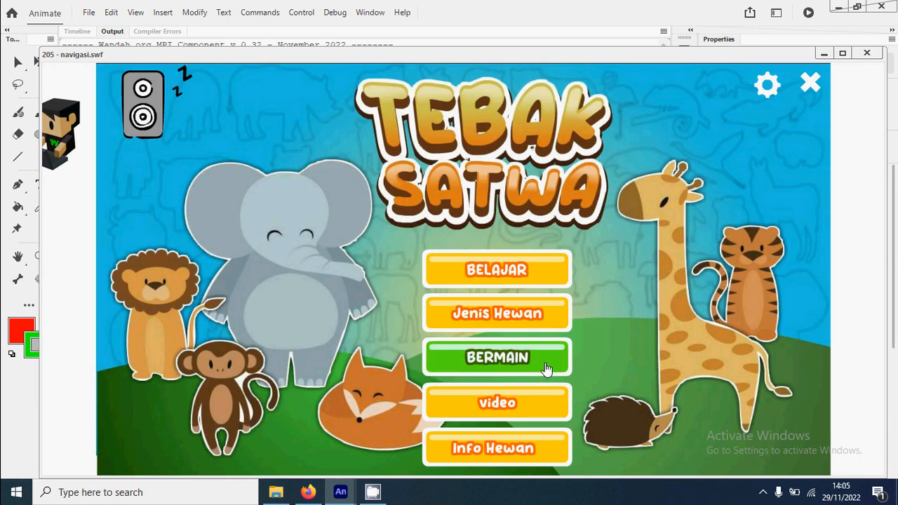
# Step: Try the BERMAIN quiz by answering Guguk to the first question, return to the game's home page, and close the preview
pyautogui.click(545, 368)
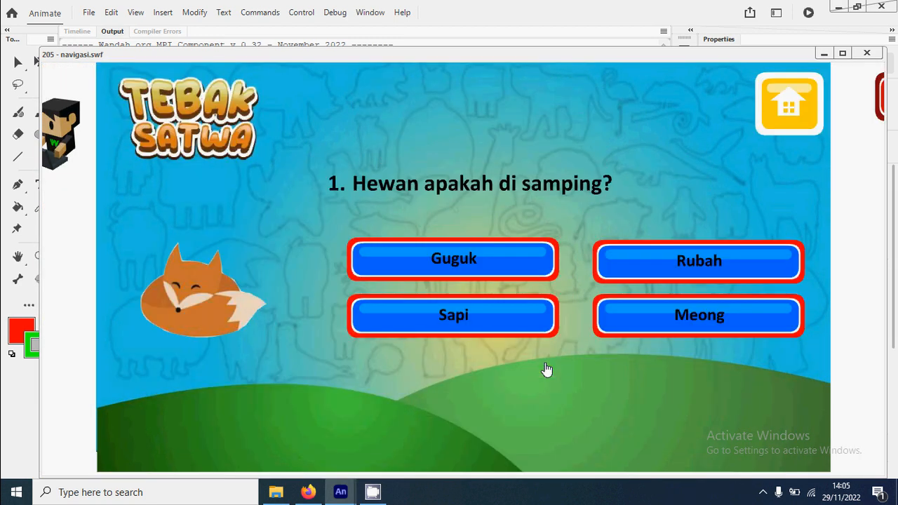
pyautogui.click(491, 266)
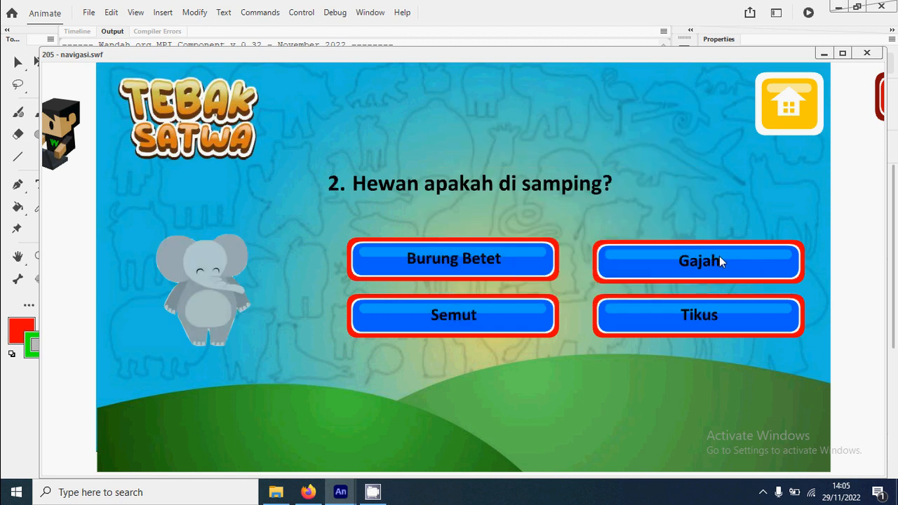
pyautogui.click(800, 112)
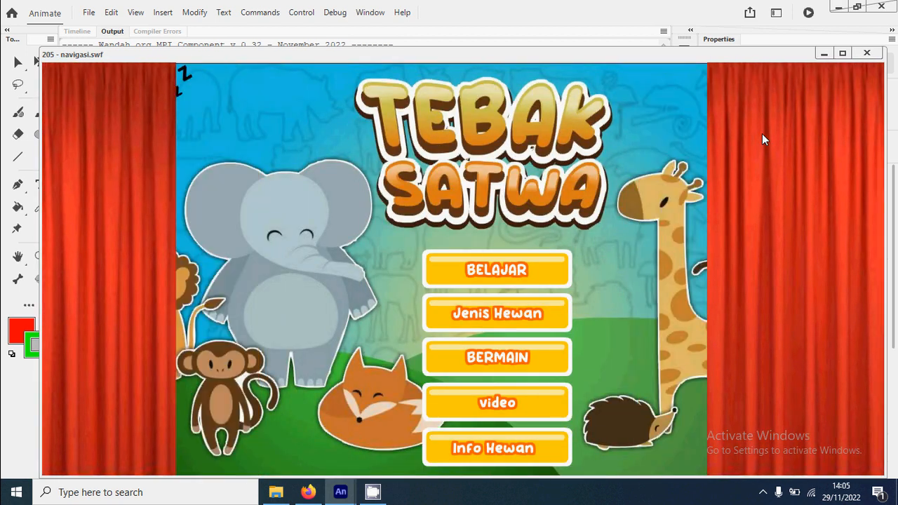
pyautogui.moveTo(490, 57); pyautogui.dragTo(546, 126)
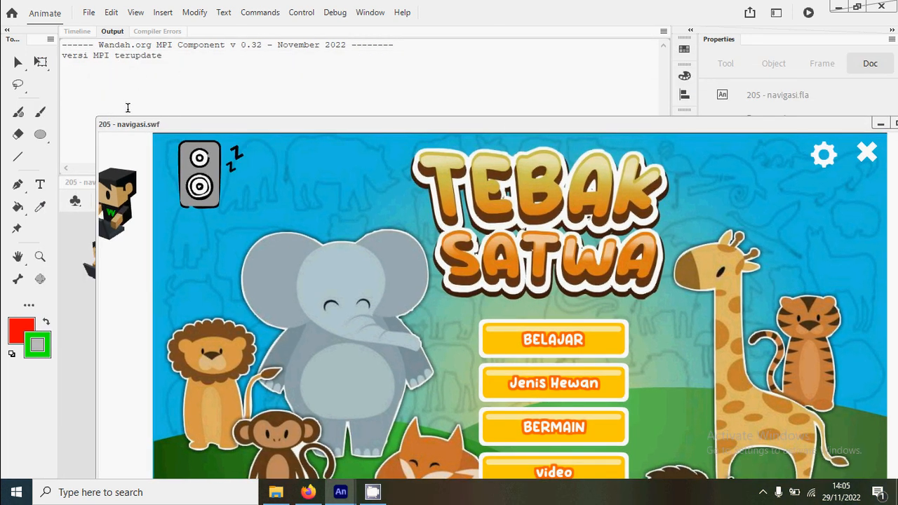
pyautogui.moveTo(509, 123); pyautogui.dragTo(451, 43)
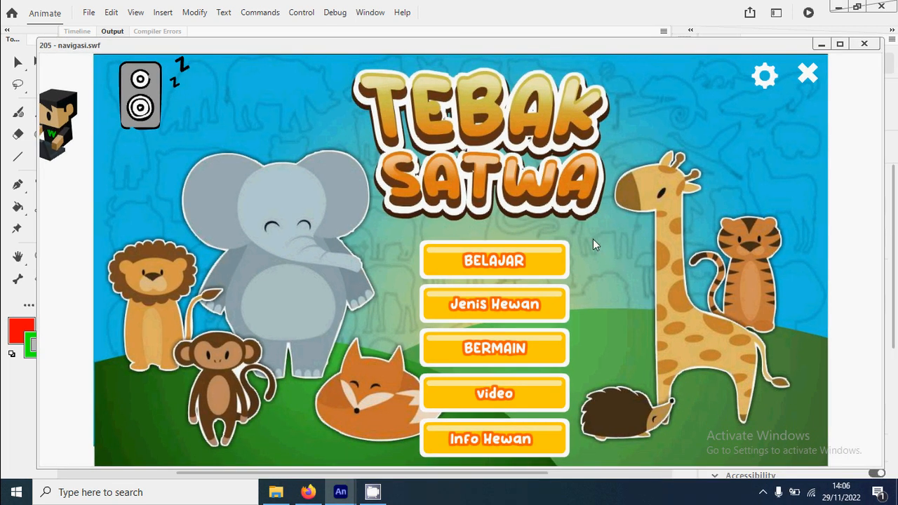
pyautogui.click(863, 52)
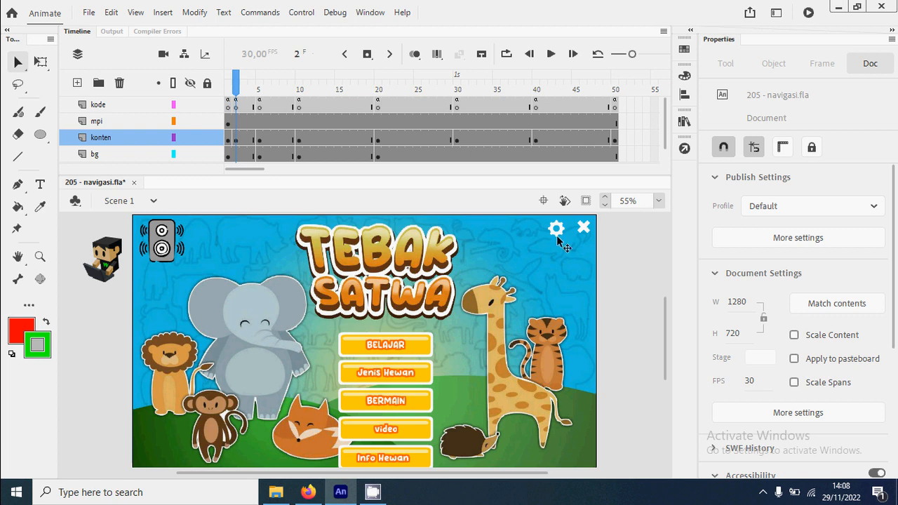
# Step: Open the publish settings and review the other output formats, including HTML Wrapper, Mac Projector and Win Projector
pyautogui.click(89, 13)
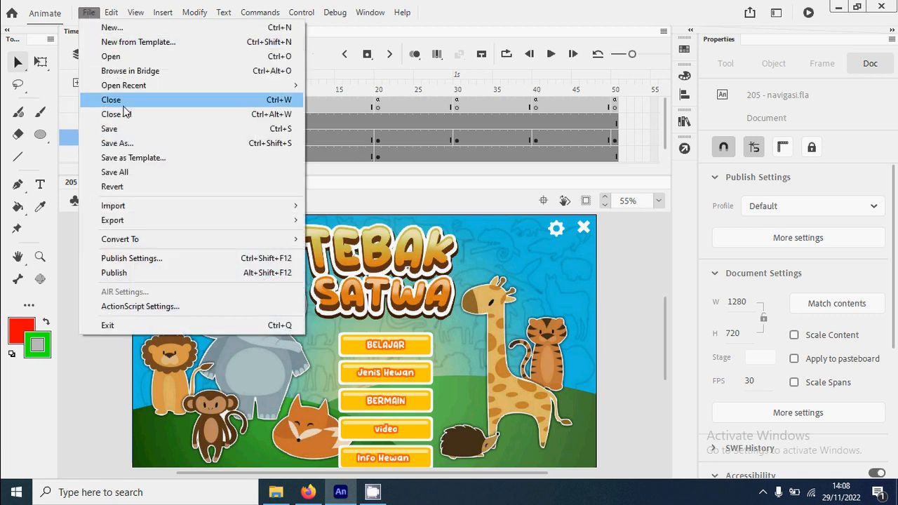
pyautogui.click(183, 258)
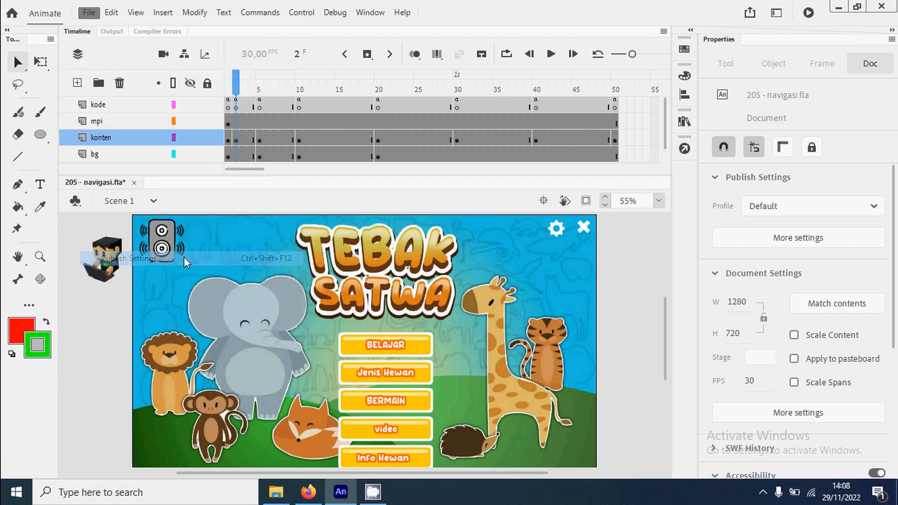
pyautogui.moveTo(453, 74); pyautogui.dragTo(440, 11)
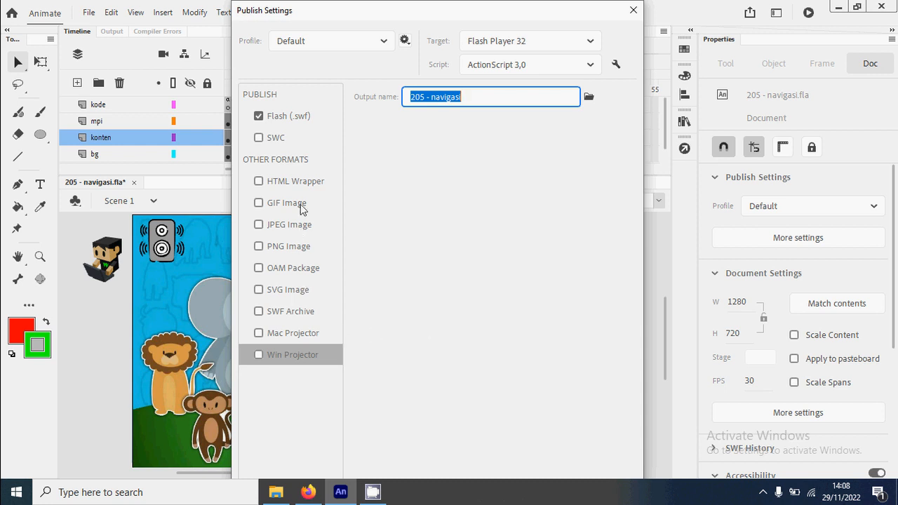
pyautogui.click(309, 183)
pyautogui.click(298, 358)
pyautogui.click(296, 335)
pyautogui.click(302, 359)
# Step: Check which publish targets are available for AIR and Flash Player, and close the publish settings without changes
pyautogui.click(589, 43)
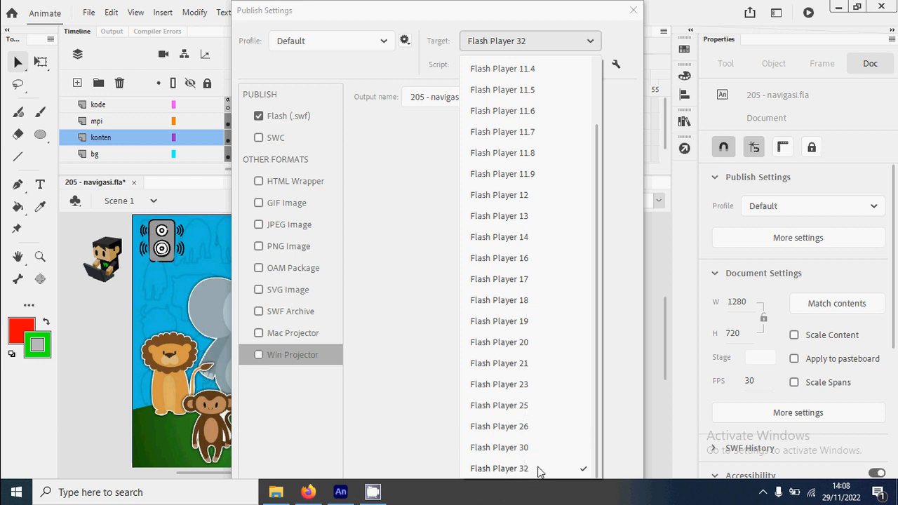
pyautogui.click(591, 44)
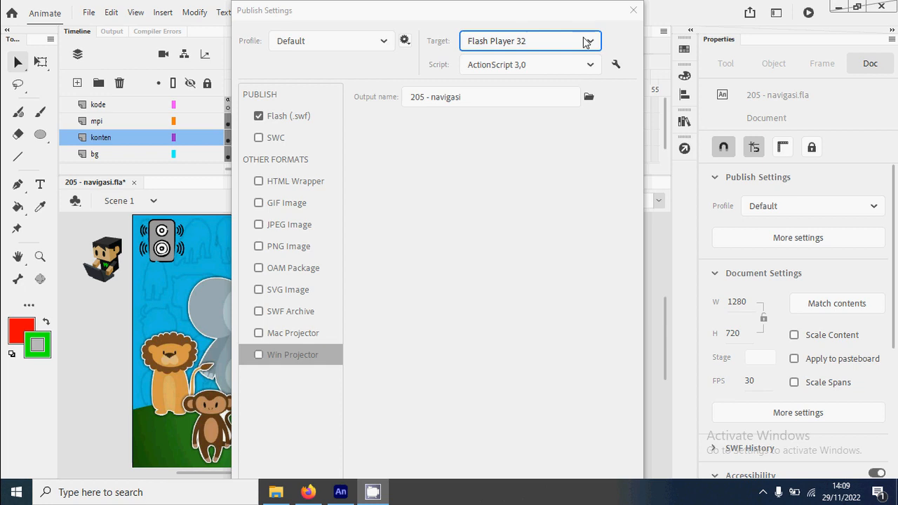
pyautogui.click(633, 9)
# Step: Switch to Firefox and open HARMAN's Adobe AIR SDK download page from the "air sdk" search results
pyautogui.click(309, 491)
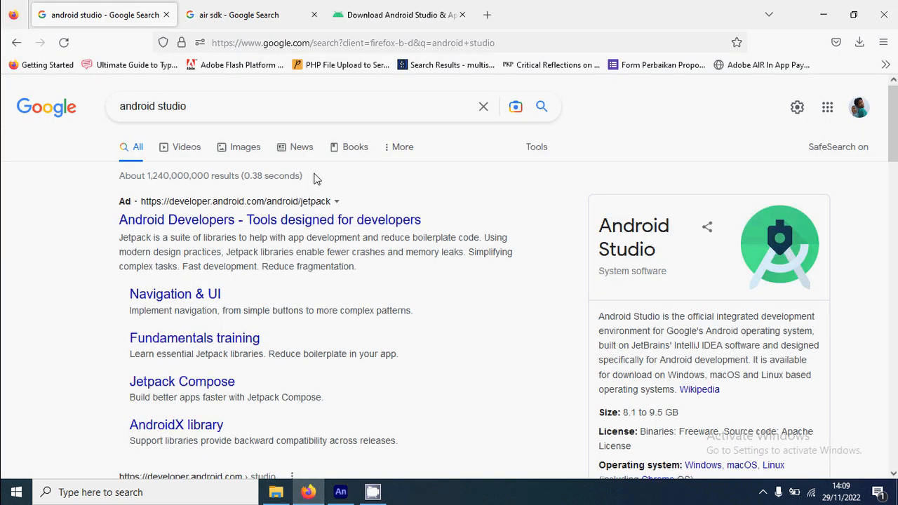
pyautogui.click(231, 14)
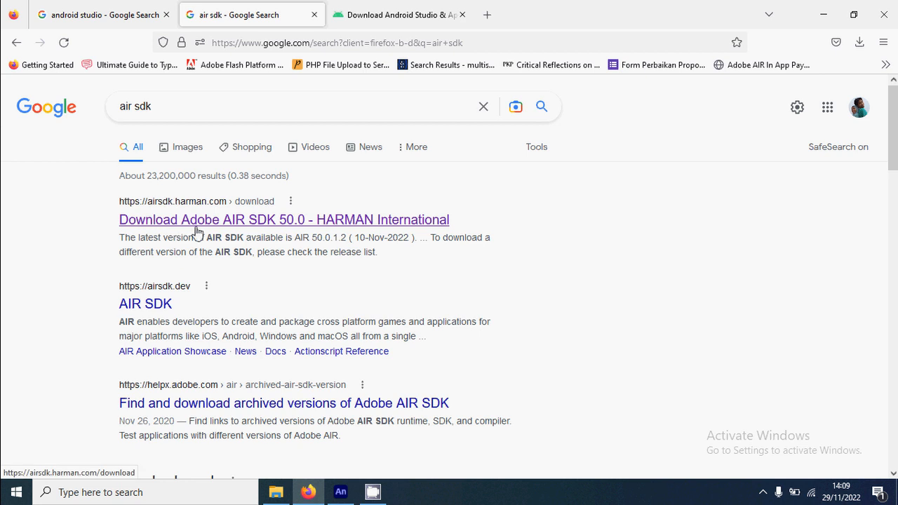
pyautogui.click(254, 228)
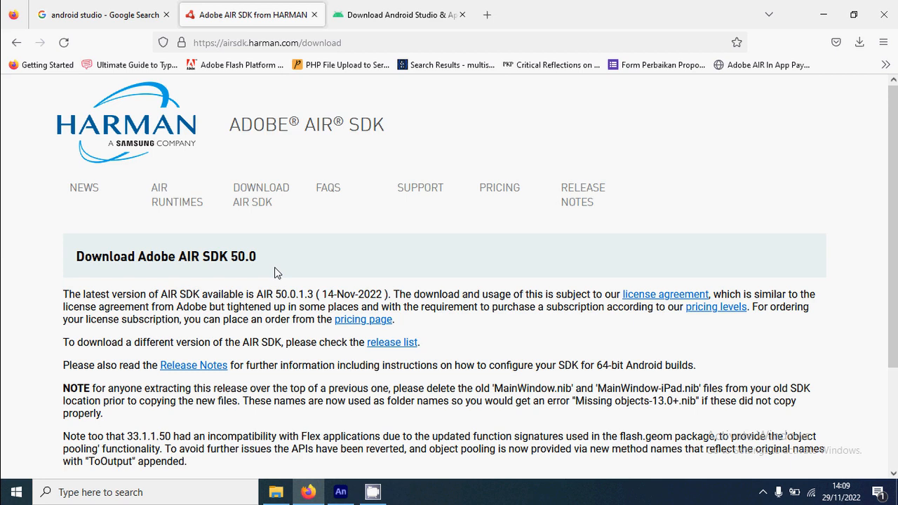
# Step: Highlight the latest AIR SDK release date, accept the AIR SDK License Agreement, and show the SDK download options
pyautogui.moveTo(324, 294); pyautogui.dragTo(385, 296)
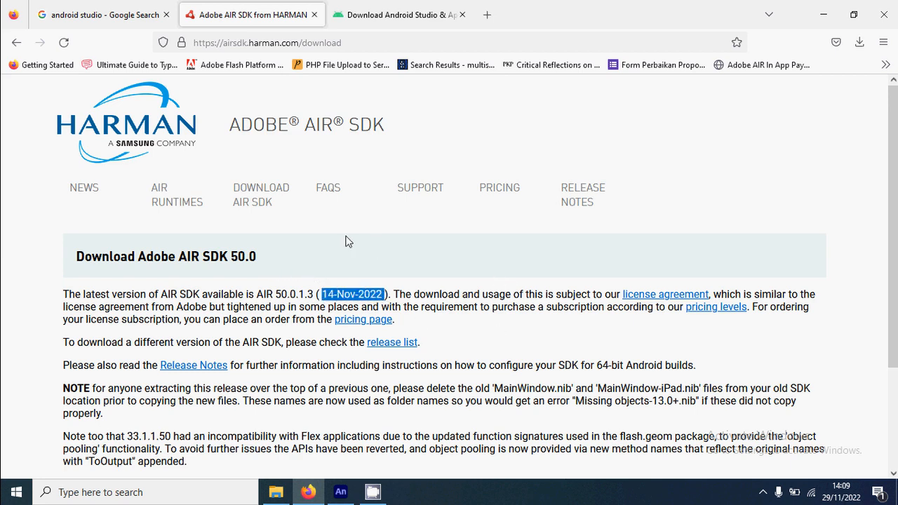
pyautogui.scroll(-3, 277, 235)
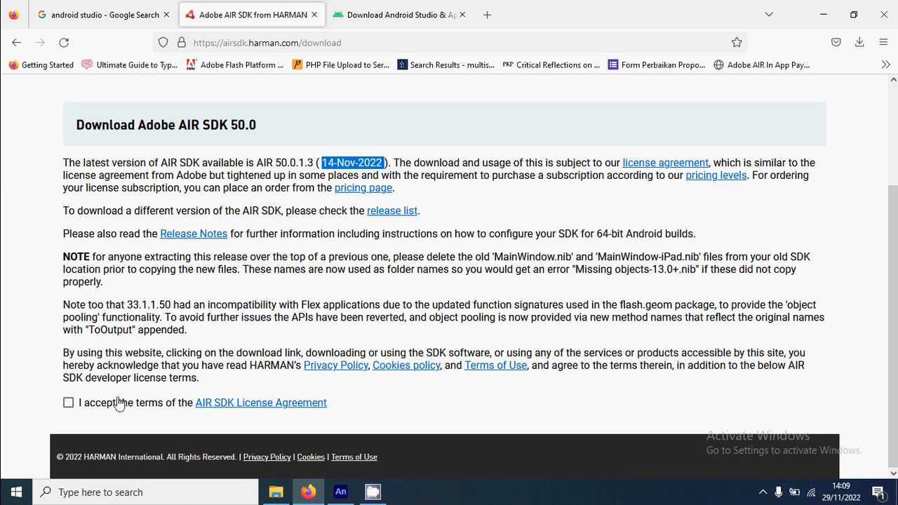
pyautogui.click(68, 403)
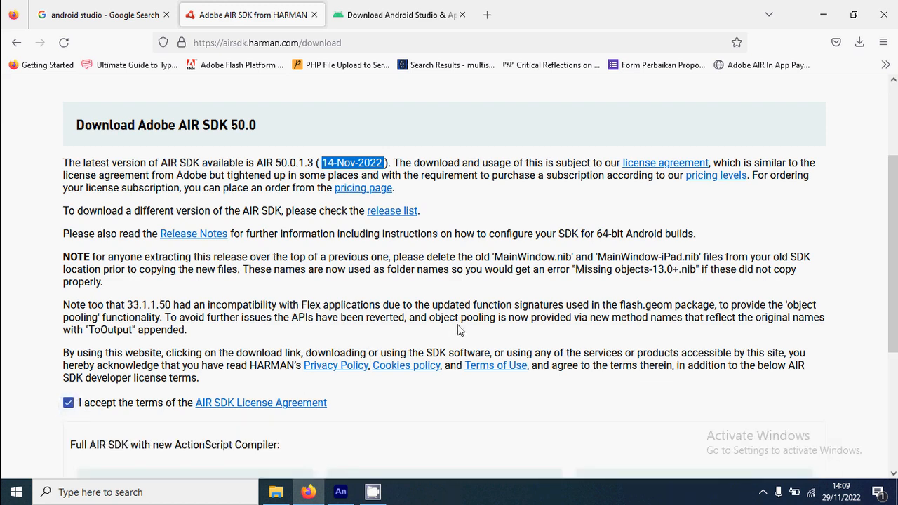
pyautogui.scroll(-3, 459, 321)
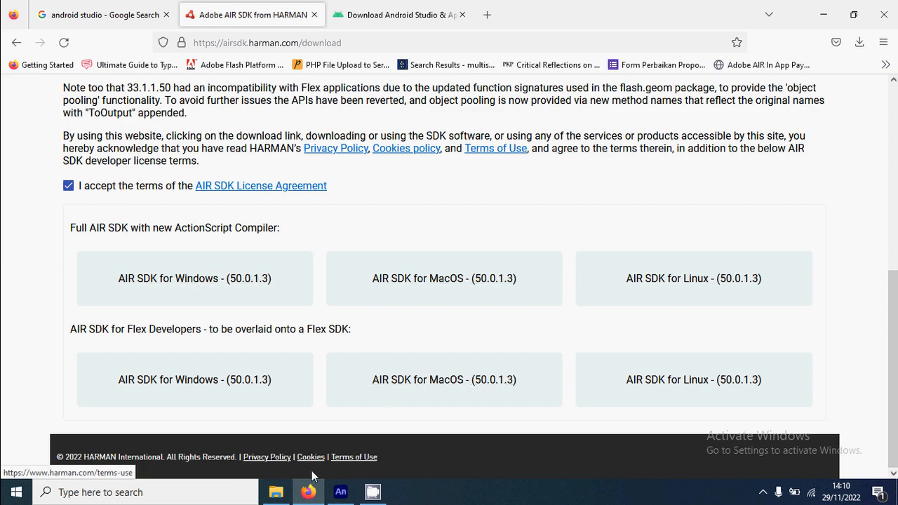
# Step: Switch to File Explorer and open the extracted Air SDK 50 folder inside Game tools on Local Disk (E:)
pyautogui.click(275, 494)
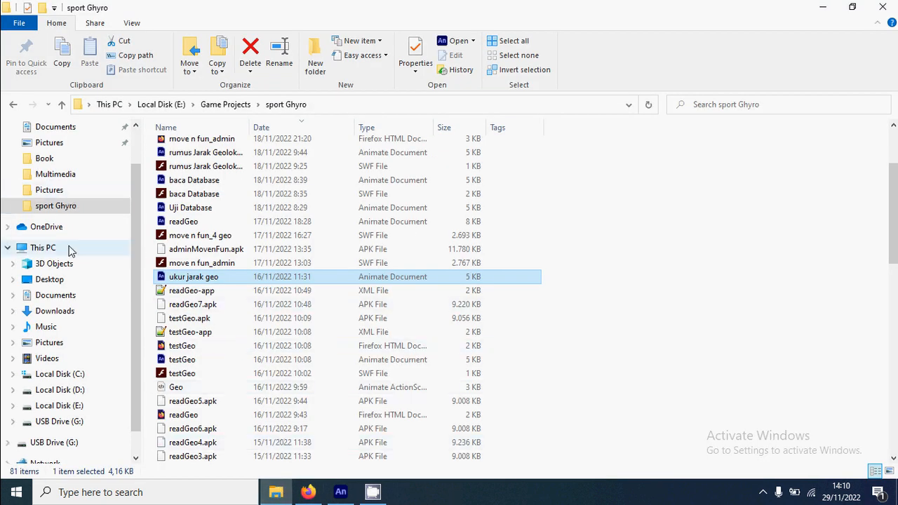
pyautogui.click(78, 409)
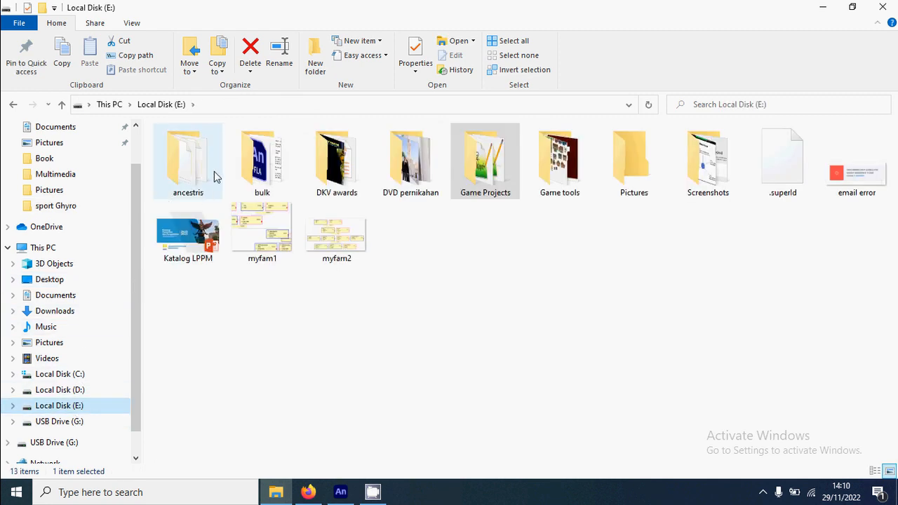
pyautogui.doubleClick(559, 161)
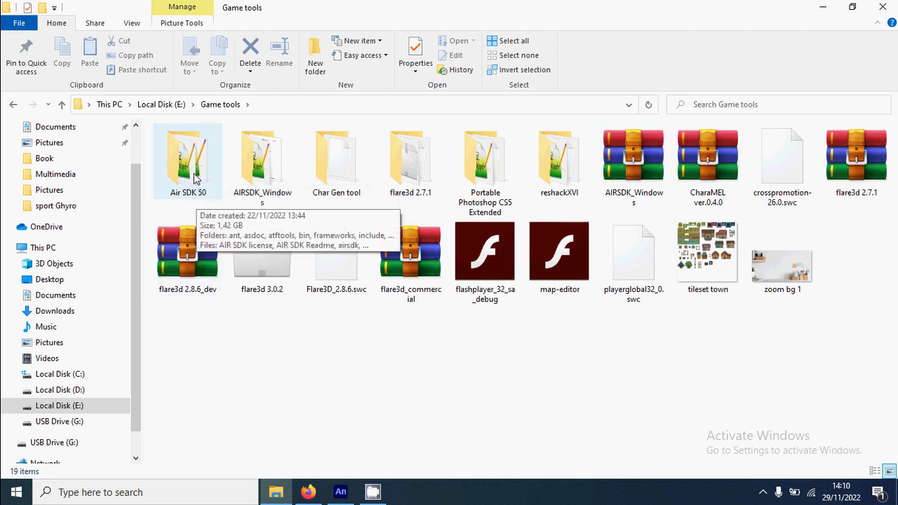
pyautogui.doubleClick(196, 177)
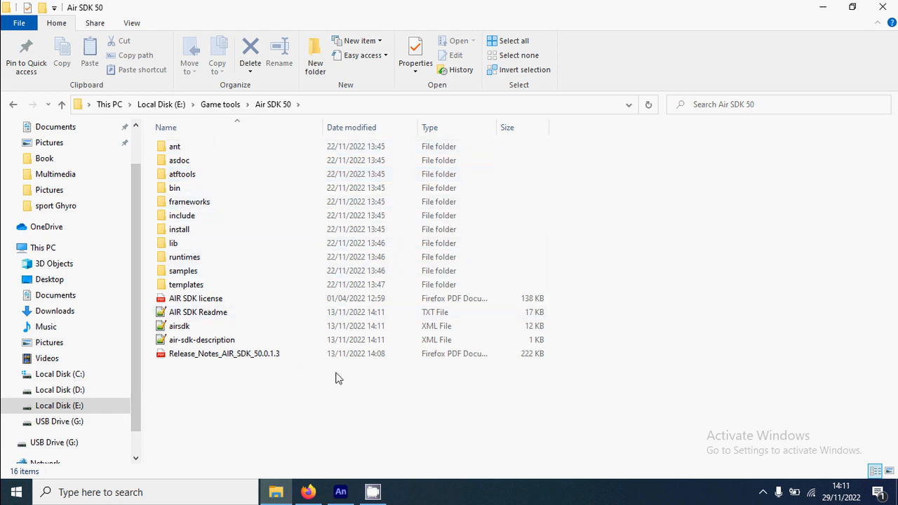
# Step: Switch to Adobe Animate and start adding a new SDK to the managed Adobe AIR SDK list
pyautogui.click(342, 498)
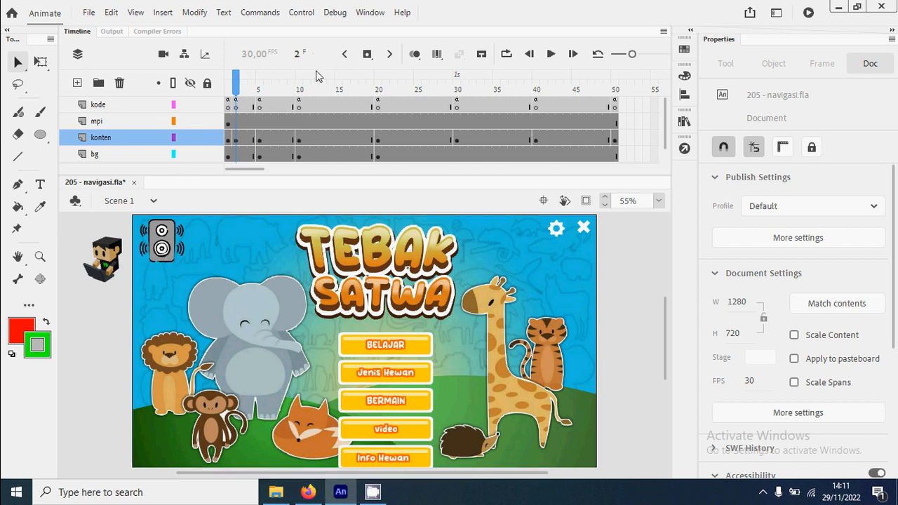
pyautogui.click(401, 13)
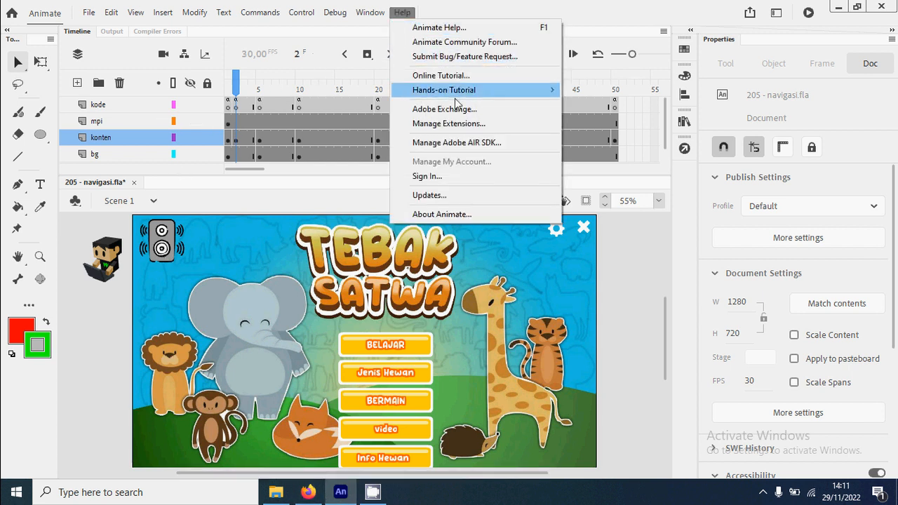
pyautogui.click(507, 143)
pyautogui.moveTo(469, 152); pyautogui.dragTo(467, 186)
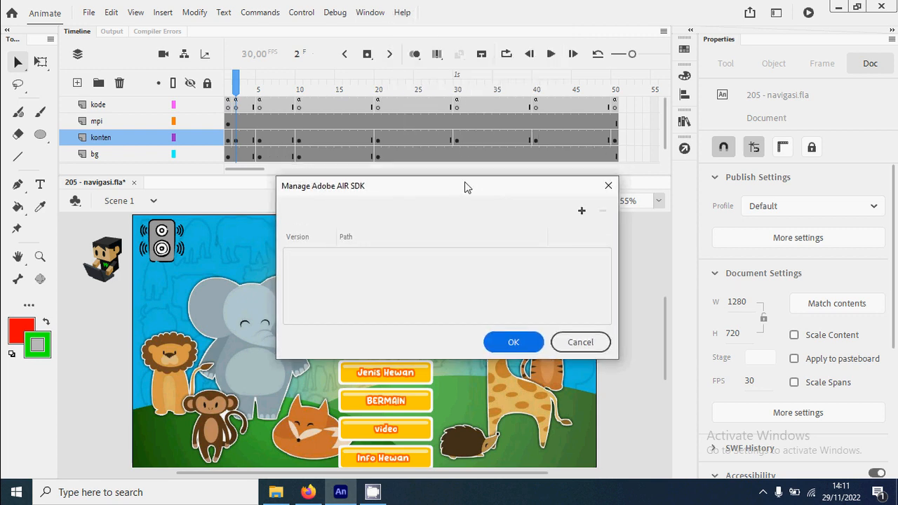
pyautogui.click(581, 211)
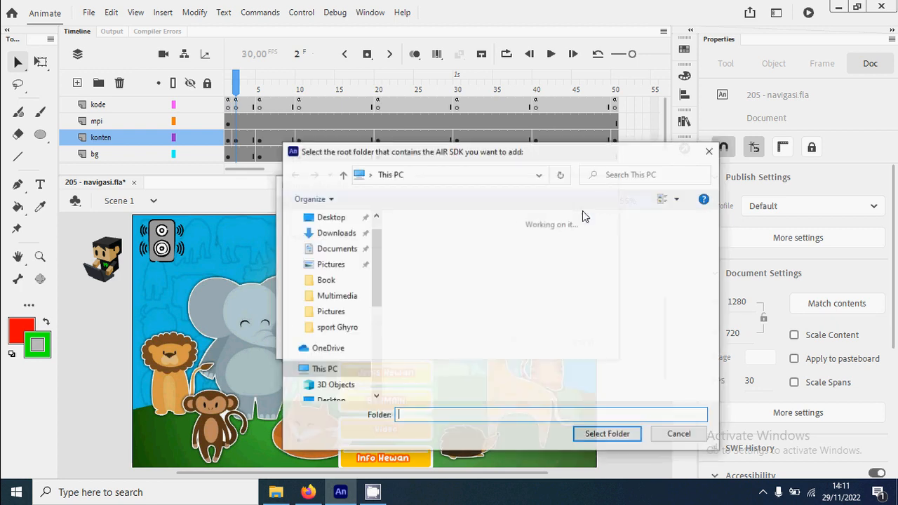
# Step: Add the Air SDK 50 folder from Game tools on Local Disk (E:) as the AIR SDK and accept the list
pyautogui.moveTo(374, 258); pyautogui.dragTo(374, 347)
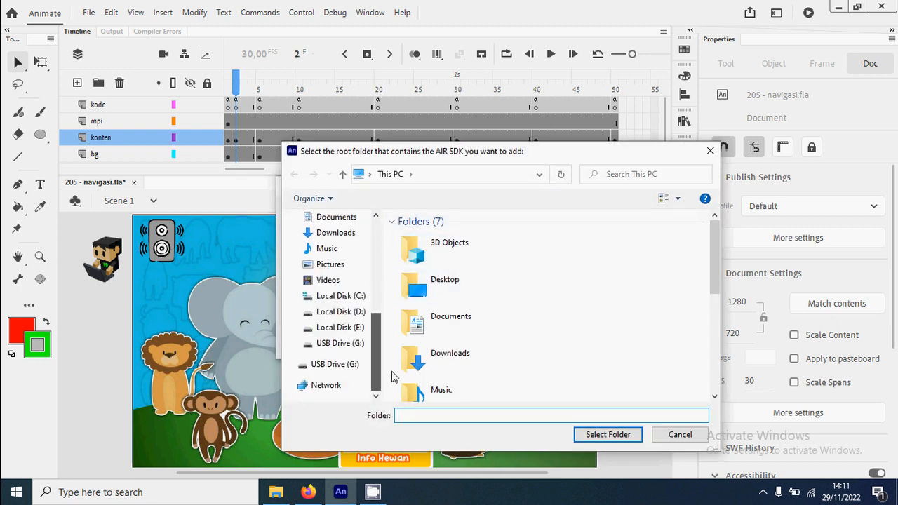
pyautogui.click(356, 329)
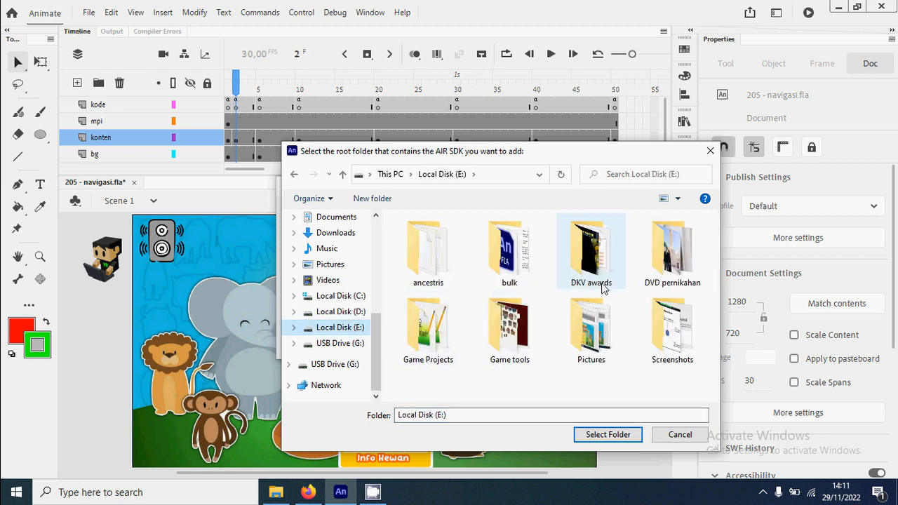
pyautogui.doubleClick(509, 330)
pyautogui.click(426, 267)
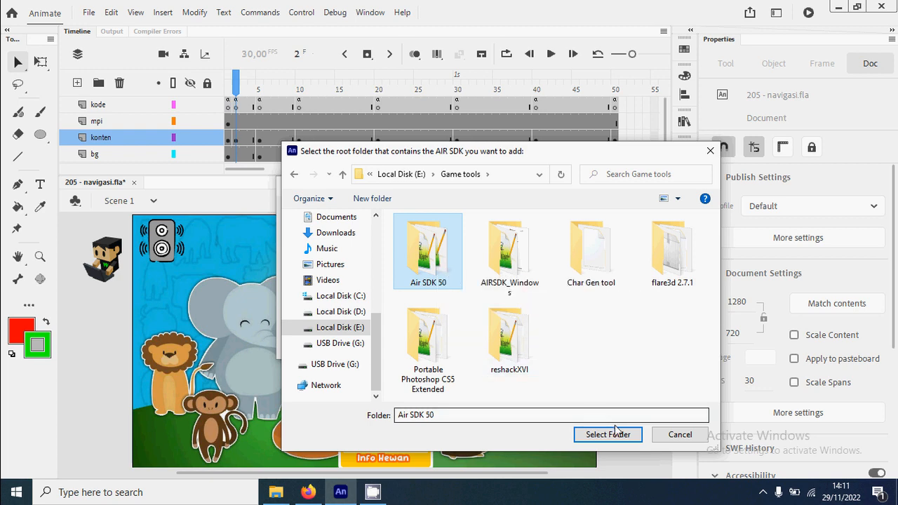
pyautogui.click(618, 436)
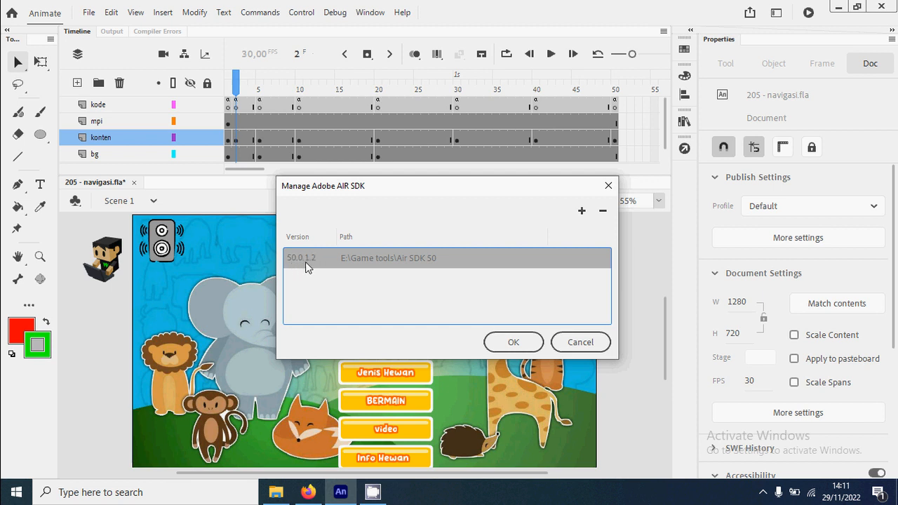
pyautogui.click(519, 345)
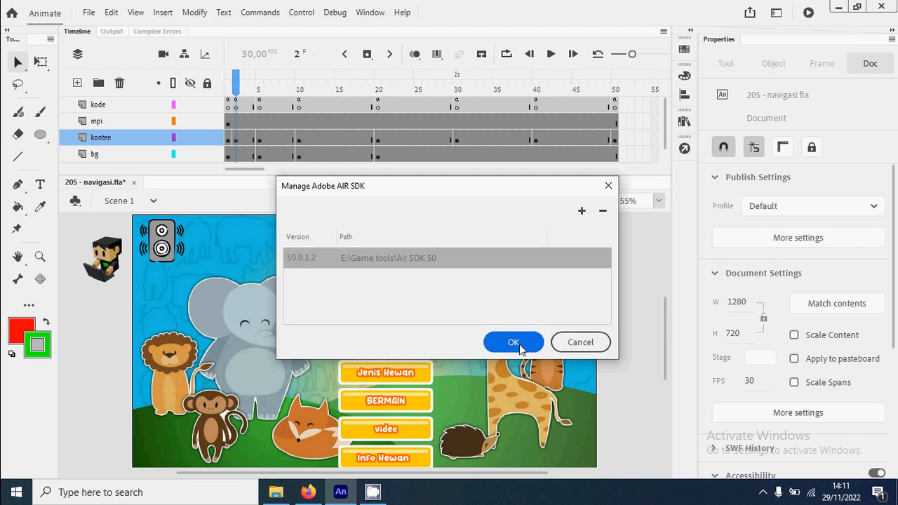
# Step: Set the publish target of the document to AIR 50.0.1.2 for Android in the publish settings
pyautogui.click(87, 14)
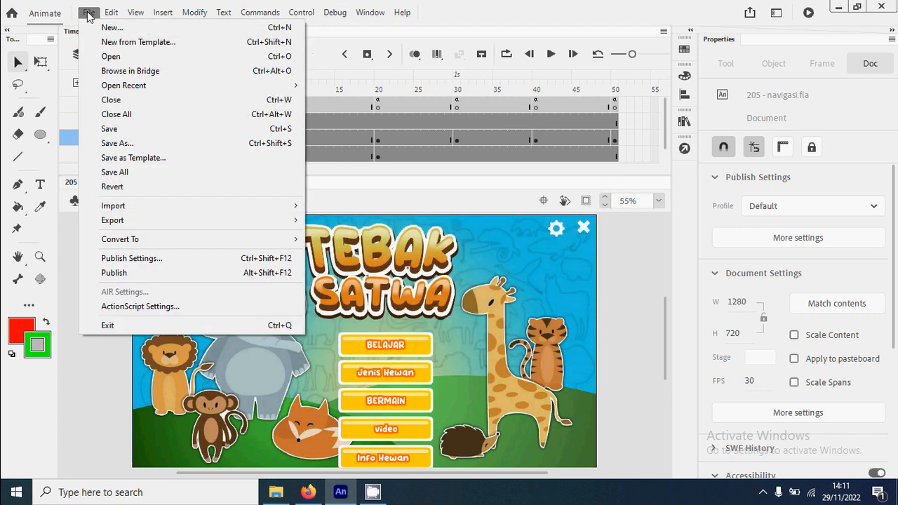
pyautogui.click(161, 256)
pyautogui.click(601, 102)
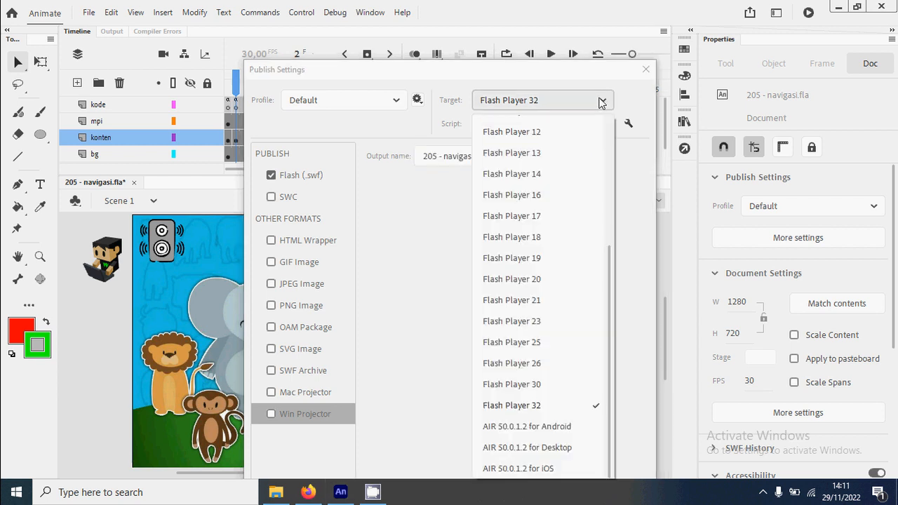
pyautogui.click(572, 432)
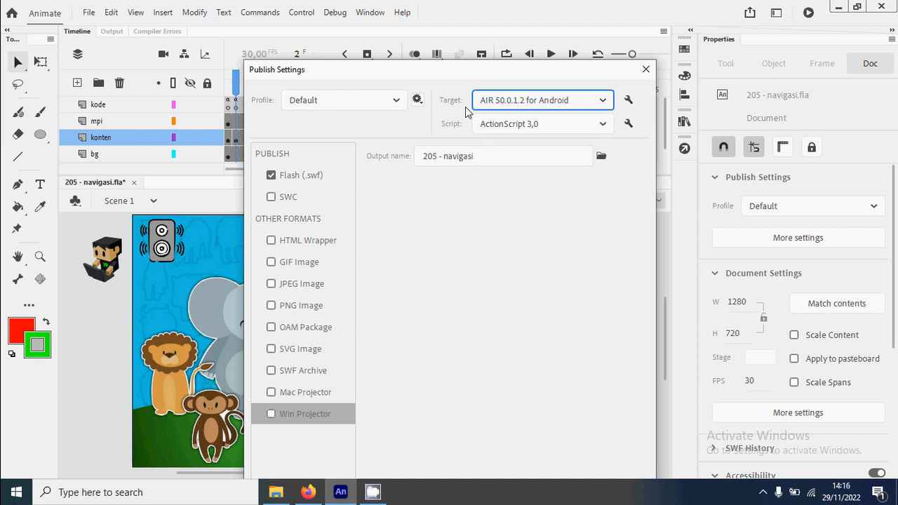
# Step: In the AIR for Android settings, name the output file mengenal hewan.apk and the app Mengenak Hewan
pyautogui.click(628, 100)
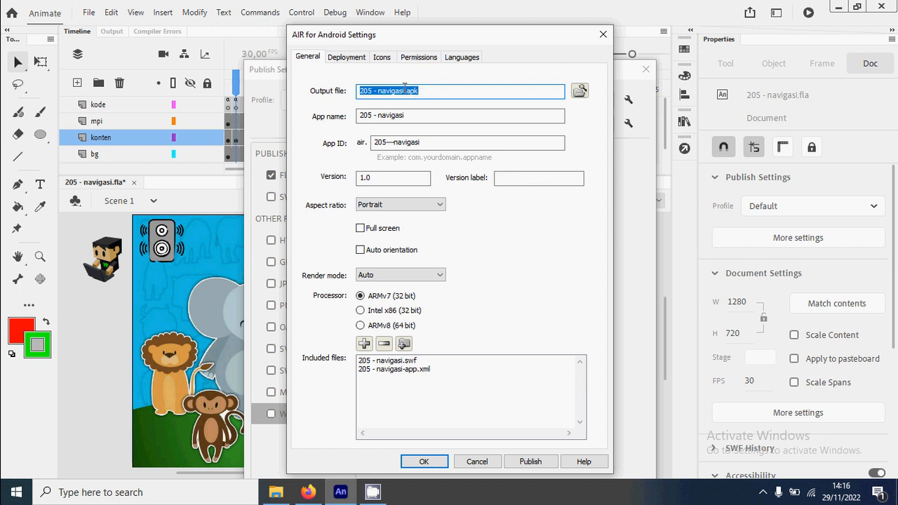
pyautogui.moveTo(404, 89); pyautogui.dragTo(341, 79)
pyautogui.write('mengenal hewan')
pyautogui.click(411, 119)
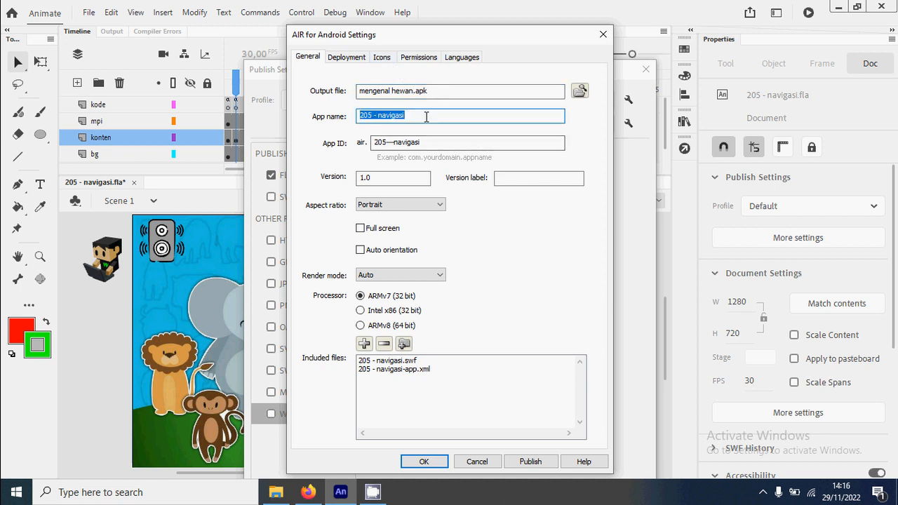
pyautogui.write('Mengenak')
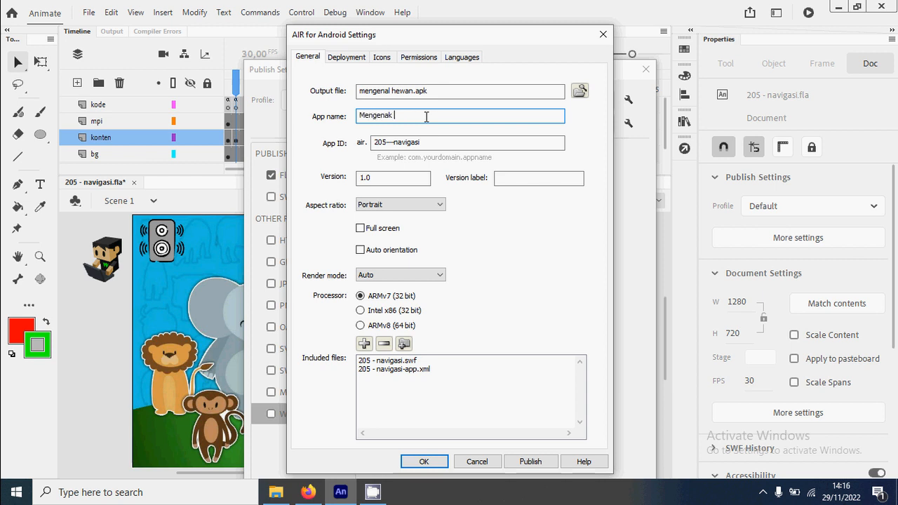
pyautogui.press('BackSpace')
pyautogui.press('BackSpace')
pyautogui.press('BackSpace')
# Step: Set the Android app's aspect ratio to Landscape and enable full screen
pyautogui.click(436, 207)
pyautogui.click(421, 226)
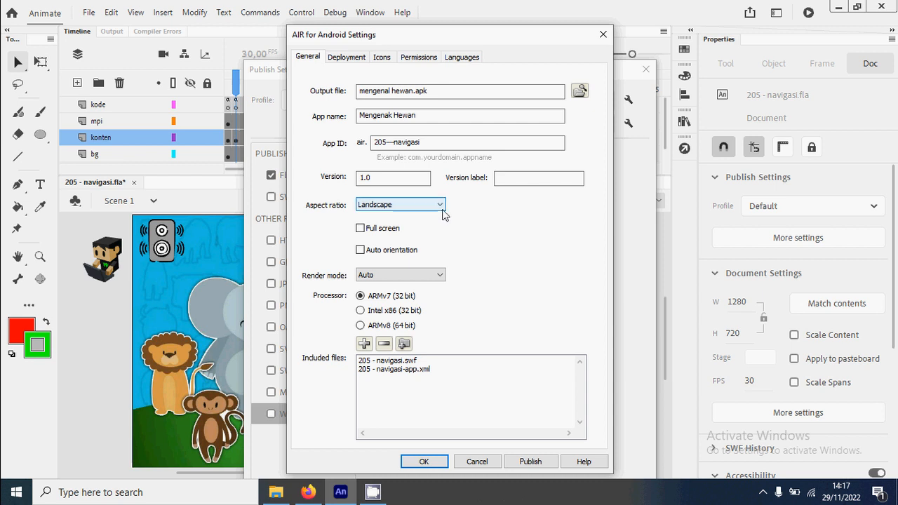
pyautogui.click(440, 208)
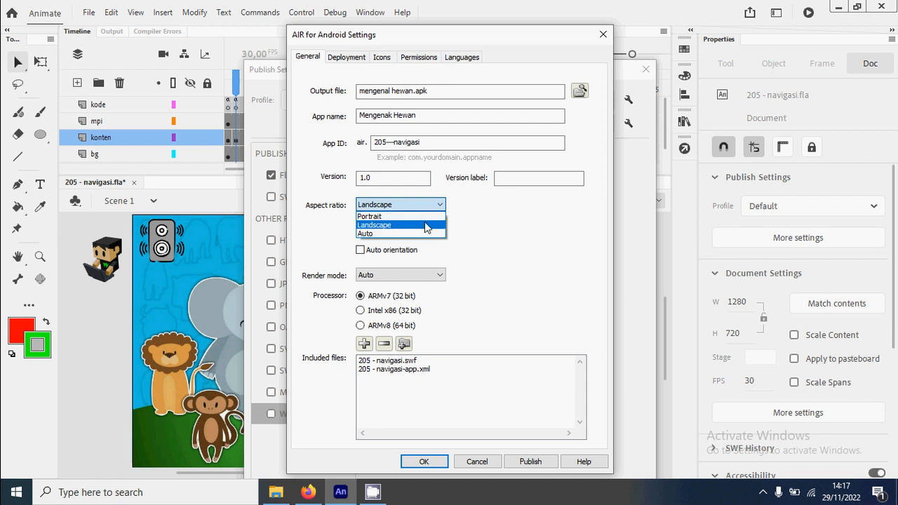
pyautogui.click(426, 226)
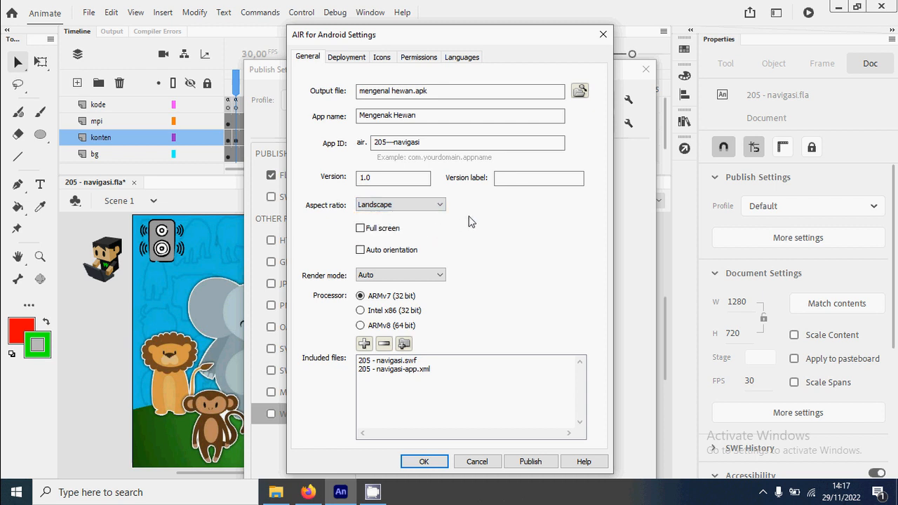
pyautogui.click(360, 229)
# Step: Set the Android app's render mode to GPU and its processor to ARMv8 (64 bit)
pyautogui.click(428, 279)
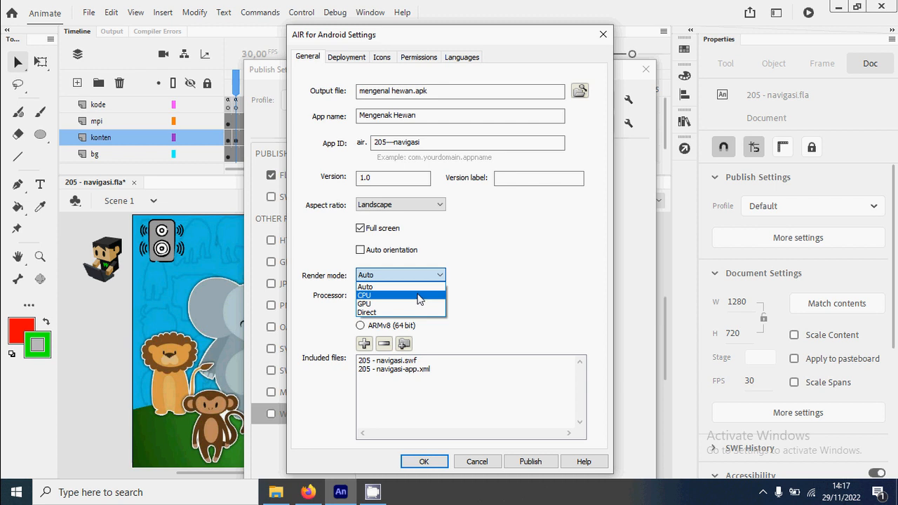
pyautogui.click(419, 296)
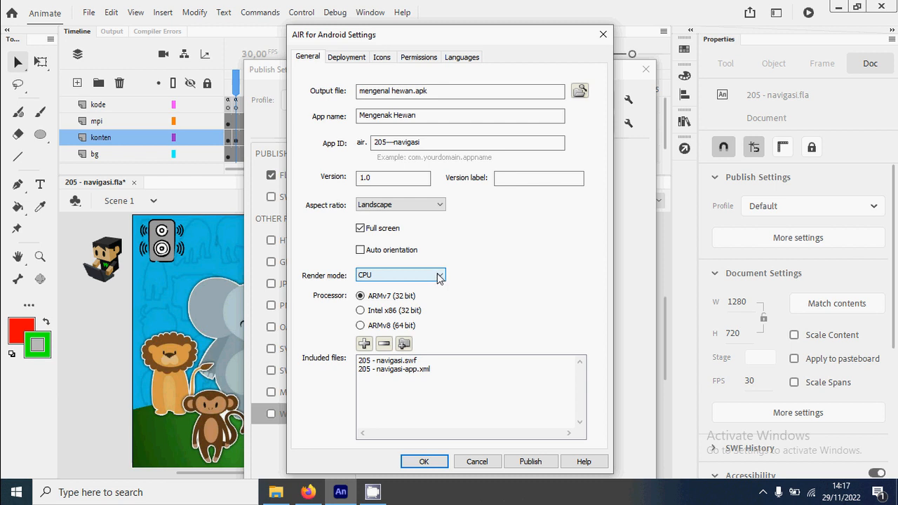
pyautogui.click(438, 276)
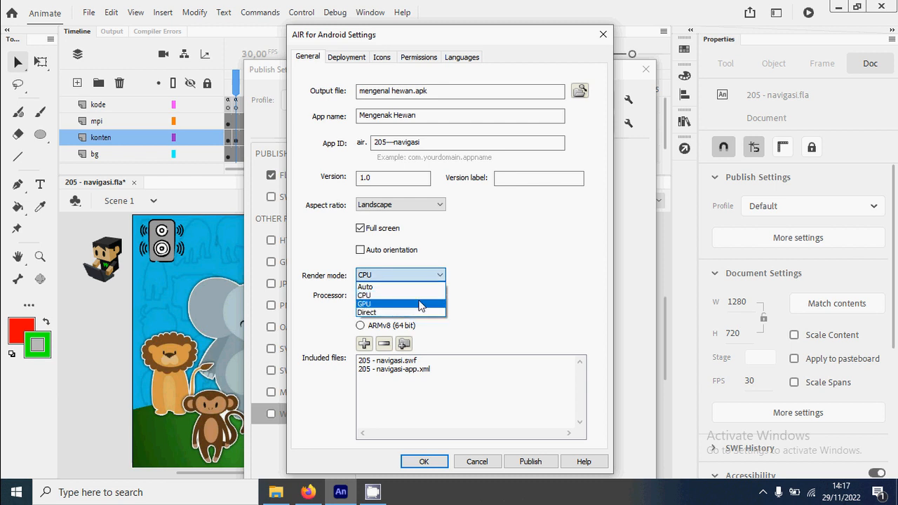
pyautogui.click(419, 304)
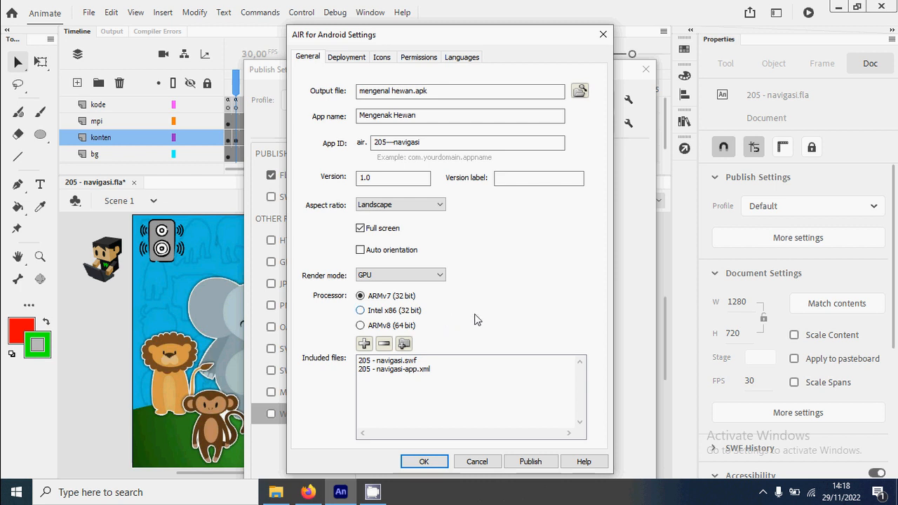
pyautogui.click(360, 326)
# Step: Clear the existing deployment certificate path and start a new self-signed digital certificate with the publisher's name filled in
pyautogui.click(349, 59)
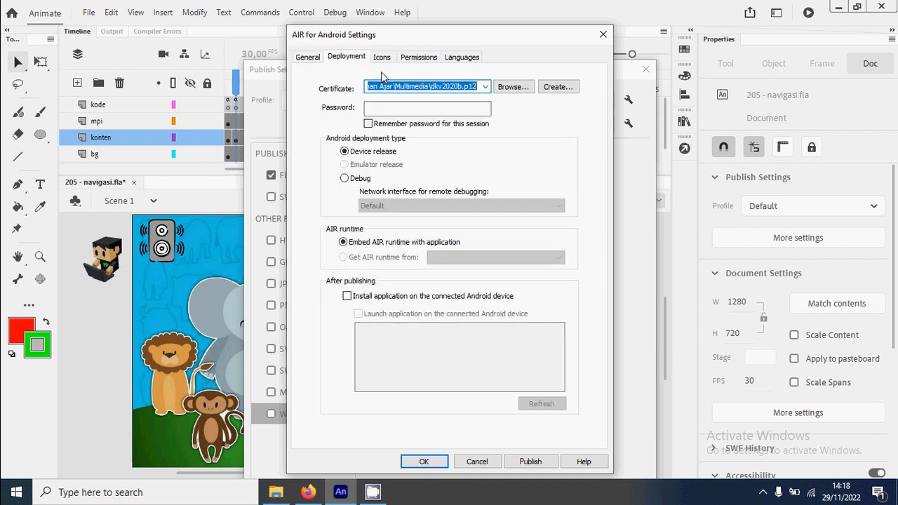
pyautogui.press('BackSpace')
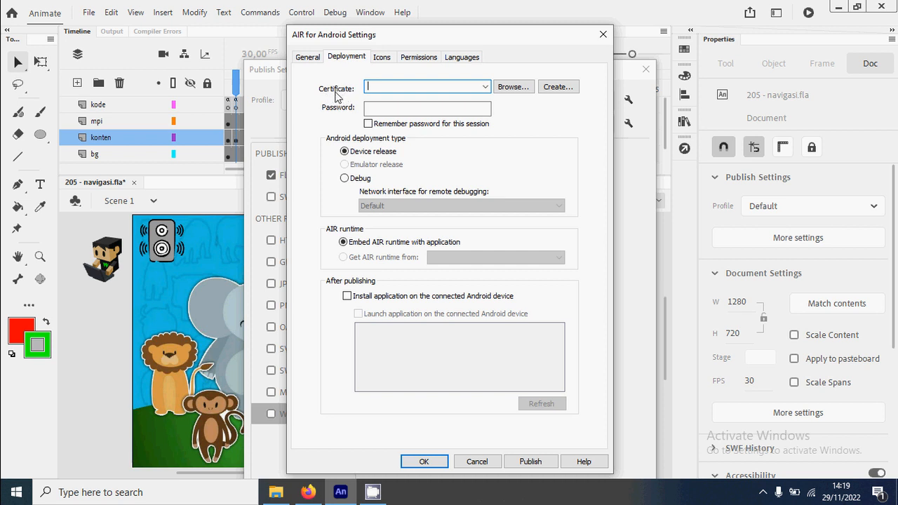
pyautogui.click(551, 88)
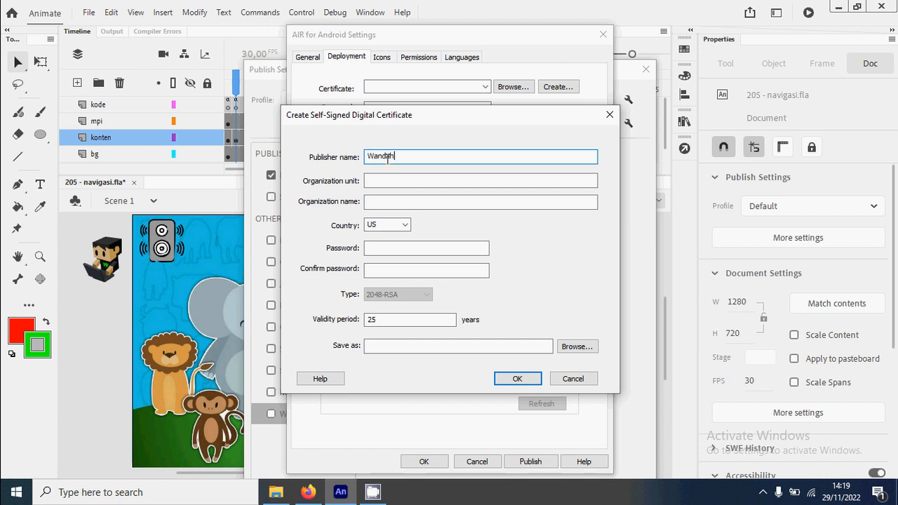
# Step: Enter DKV UNNES as both the organization unit and the organization name of the certificate
pyautogui.press('Tab')
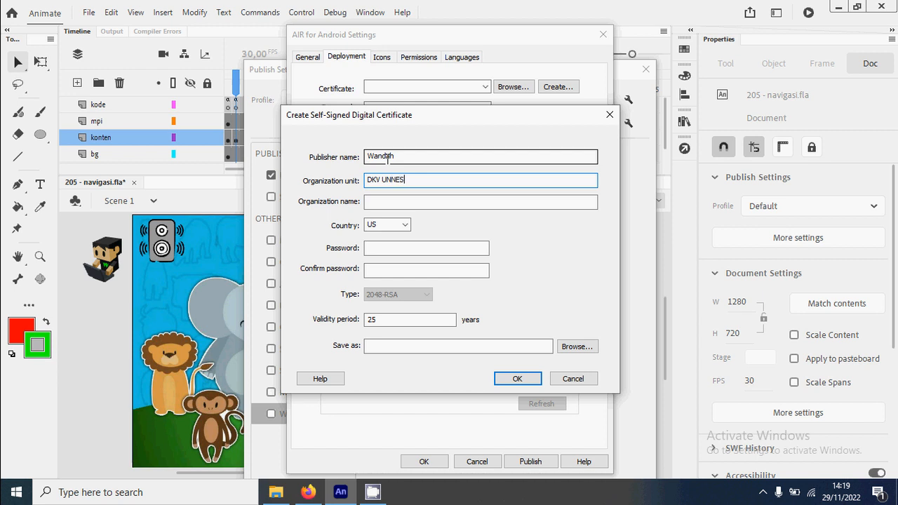
pyautogui.press('Tab')
pyautogui.write('DKV ')
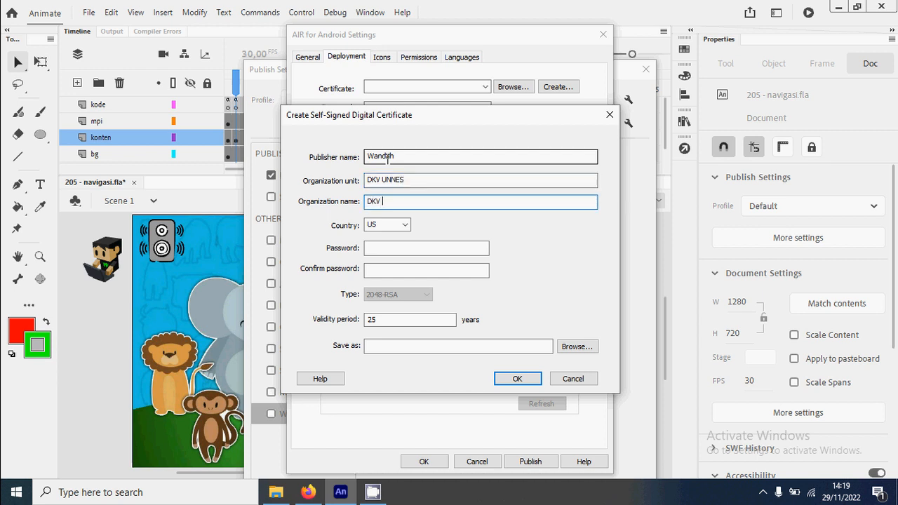
pyautogui.write('UNNES')
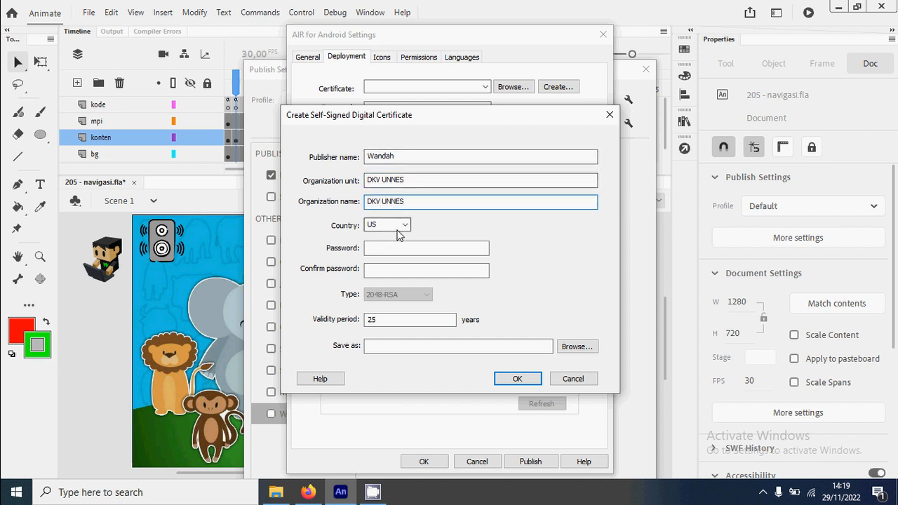
# Step: Set the country of the self-signed certificate to ID
pyautogui.click(396, 226)
pyautogui.scroll(10, 397, 315)
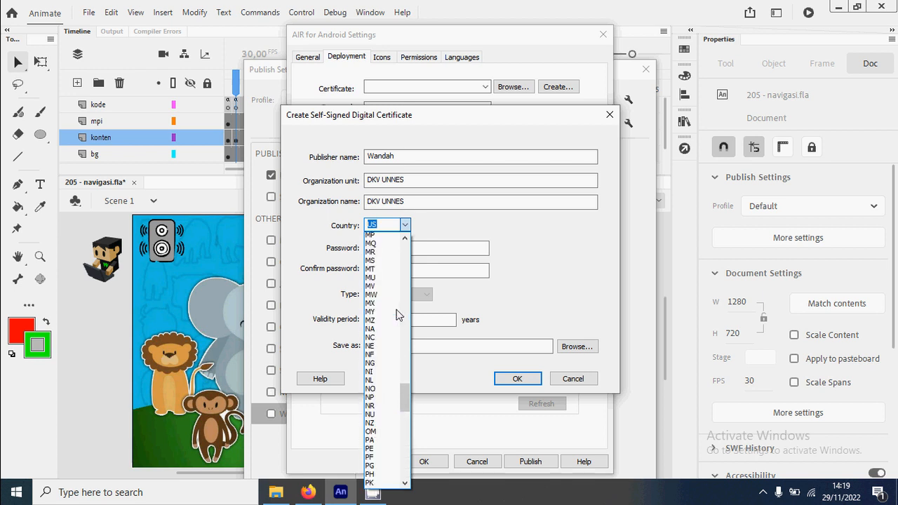
pyautogui.scroll(10, 395, 312)
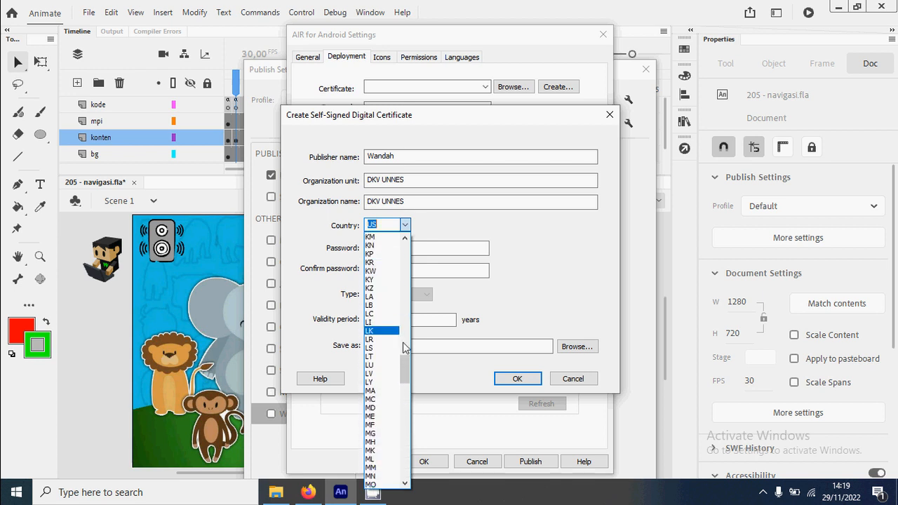
pyautogui.scroll(5, 405, 354)
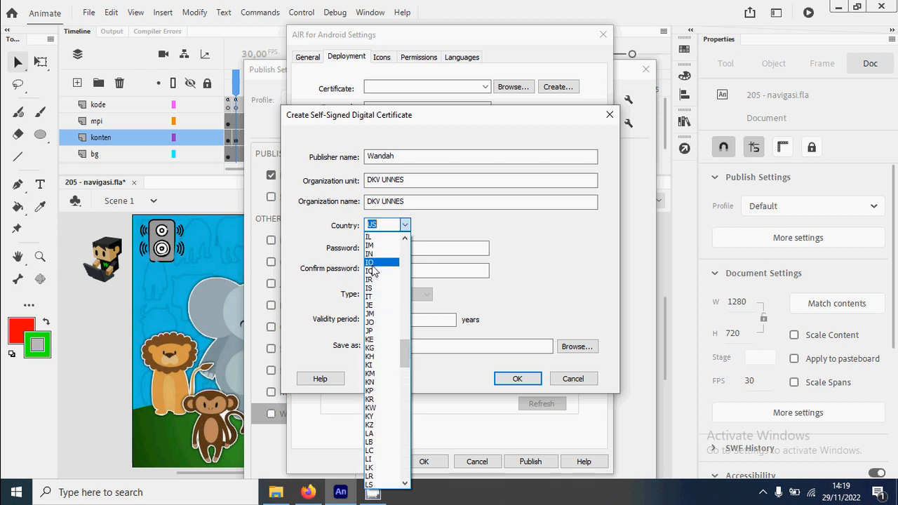
pyautogui.scroll(1, 383, 277)
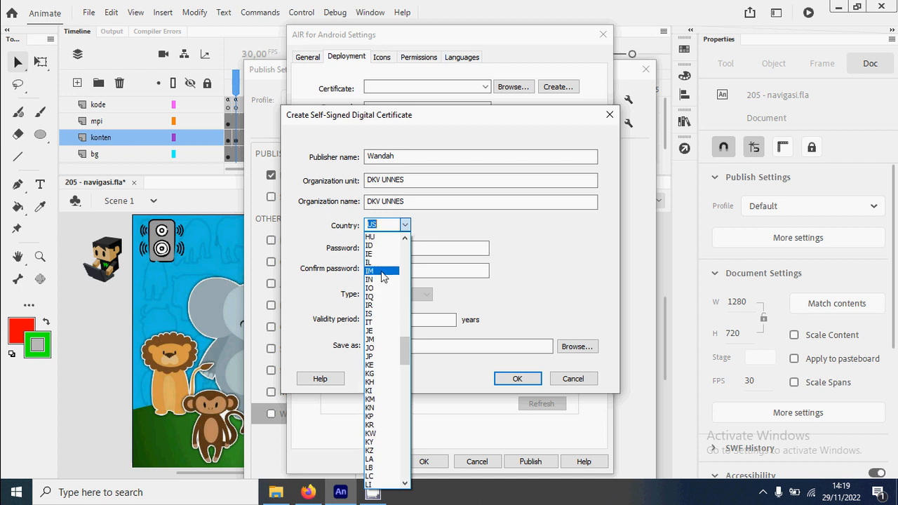
pyautogui.click(381, 245)
# Step: Enter the certificate password and repeat it in the confirmation field of the self-signed certificate
pyautogui.click(391, 249)
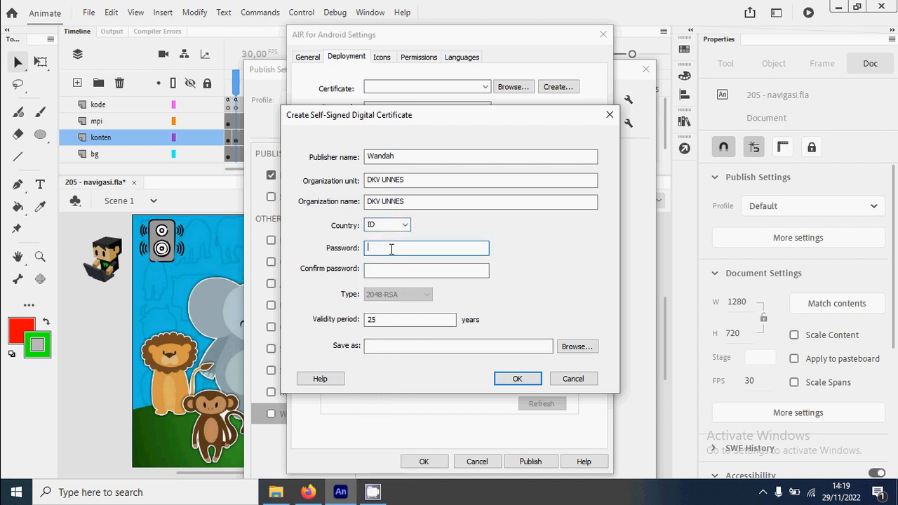
pyautogui.write('••••••')
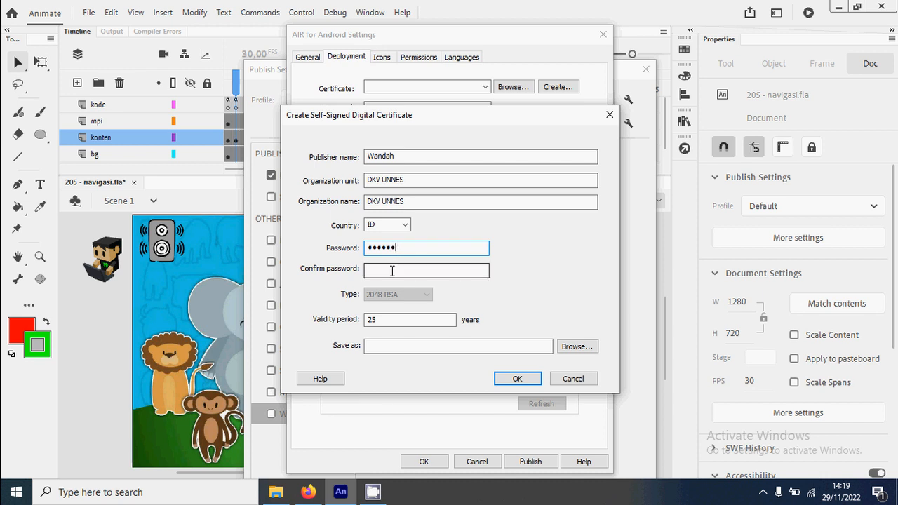
pyautogui.click(394, 270)
pyautogui.write('•••')
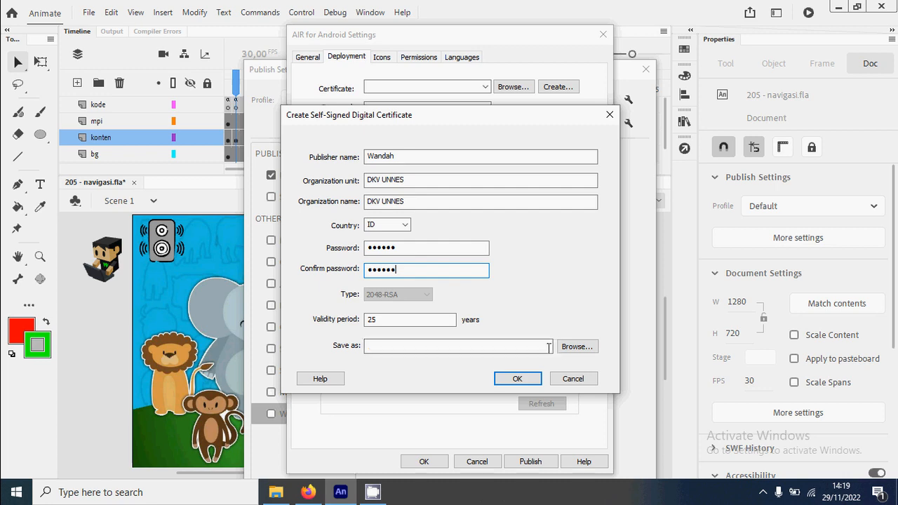
# Step: Create the self-signed certificate, saving it as a .p12 file named after the publisher in the Multimedia folder
pyautogui.click(577, 346)
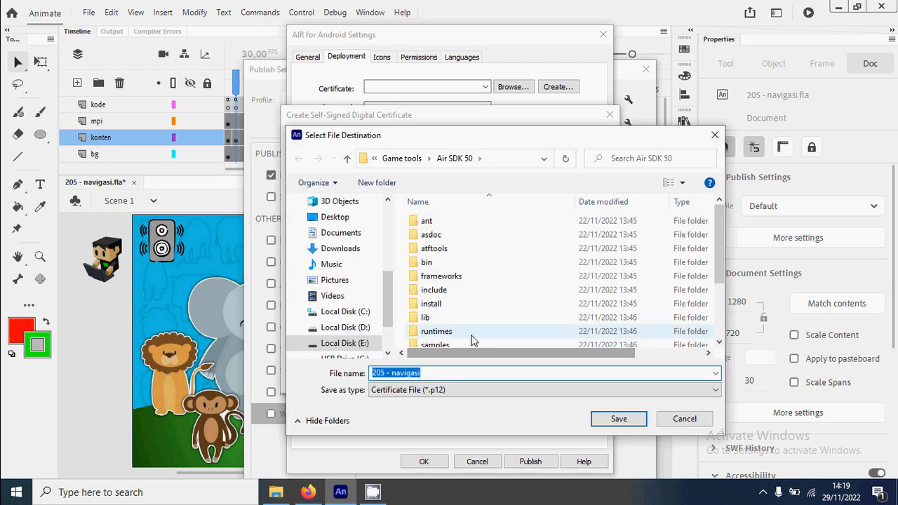
pyautogui.scroll(5, 382, 298)
pyautogui.click(352, 308)
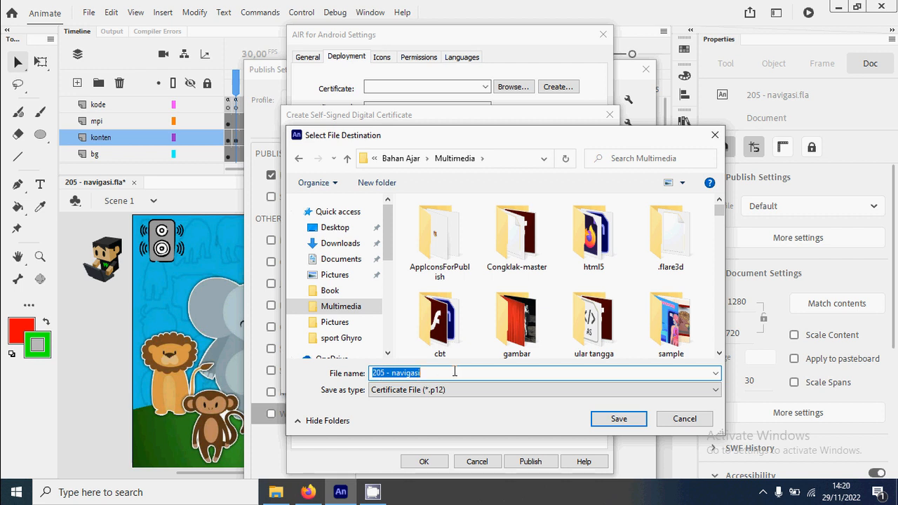
pyautogui.write('wandah')
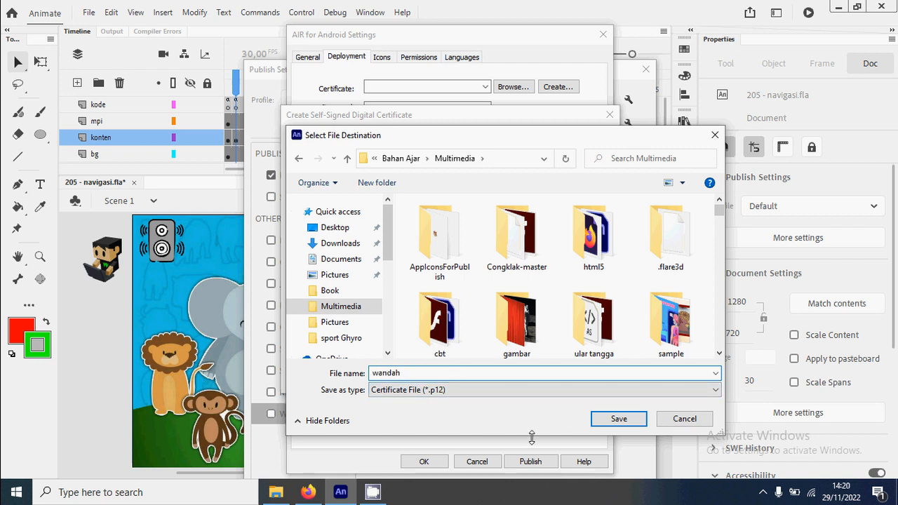
pyautogui.click(618, 419)
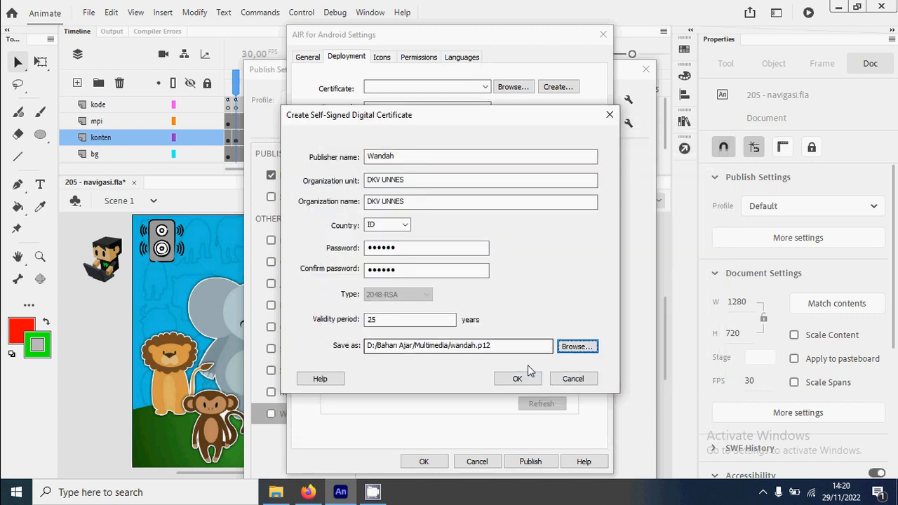
pyautogui.click(518, 377)
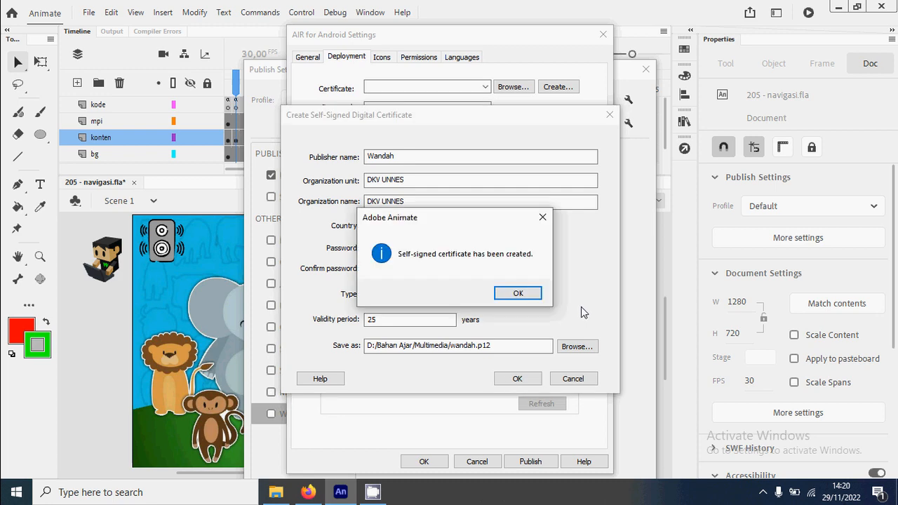
pyautogui.click(517, 294)
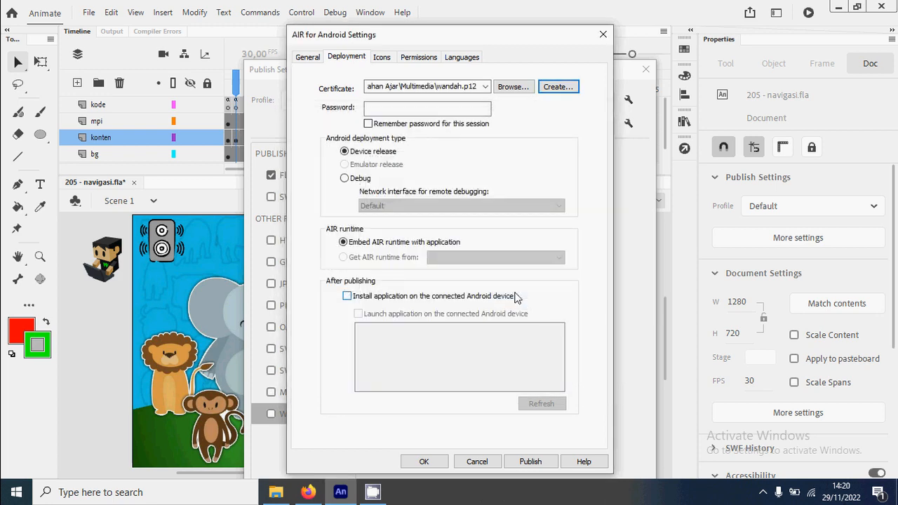
# Step: Enter the deployment certificate's password and have it remembered for this session
pyautogui.click(440, 85)
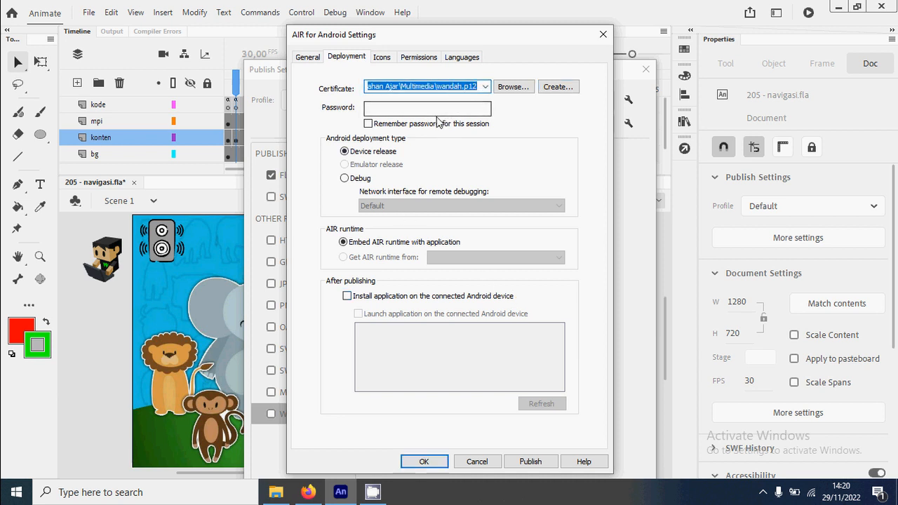
pyautogui.click(394, 108)
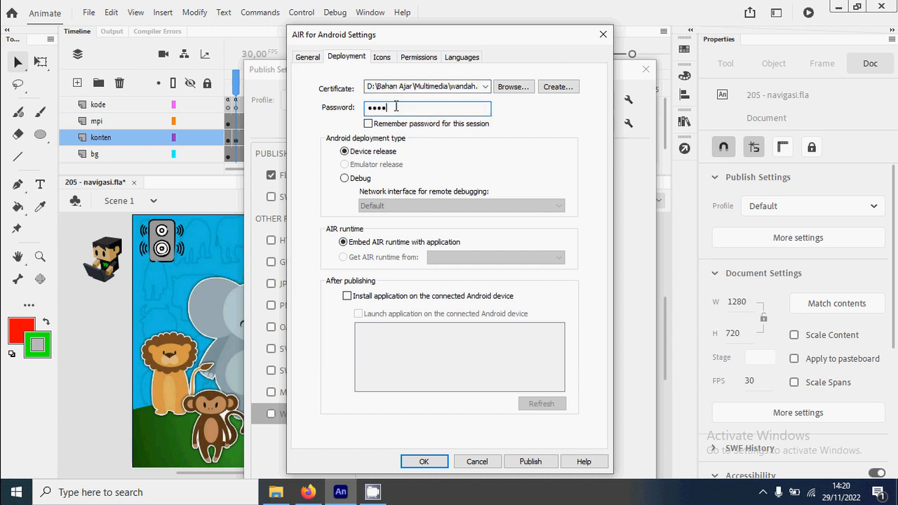
pyautogui.click(367, 123)
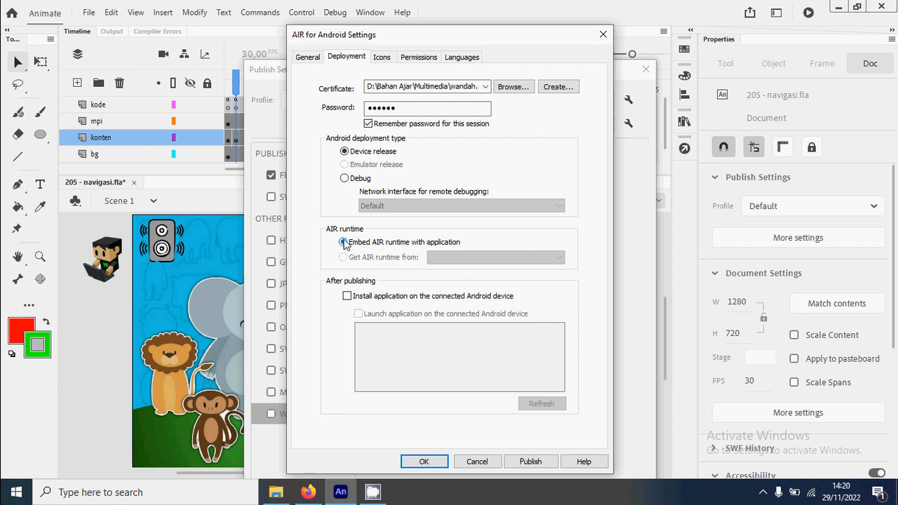
# Step: Look through the Android app's icon size entries from 36x36 to 192x192
pyautogui.click(382, 59)
pyautogui.click(394, 100)
pyautogui.click(396, 110)
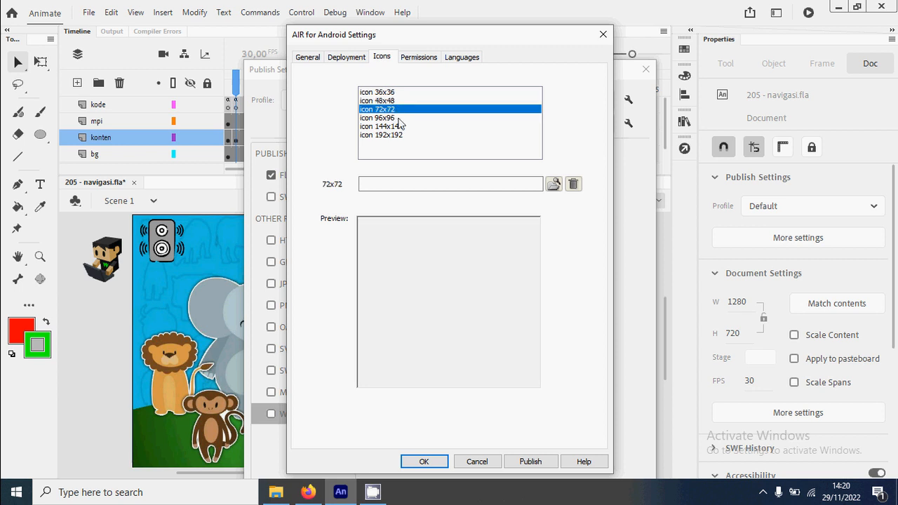
pyautogui.click(399, 118)
pyautogui.click(400, 126)
pyautogui.click(402, 134)
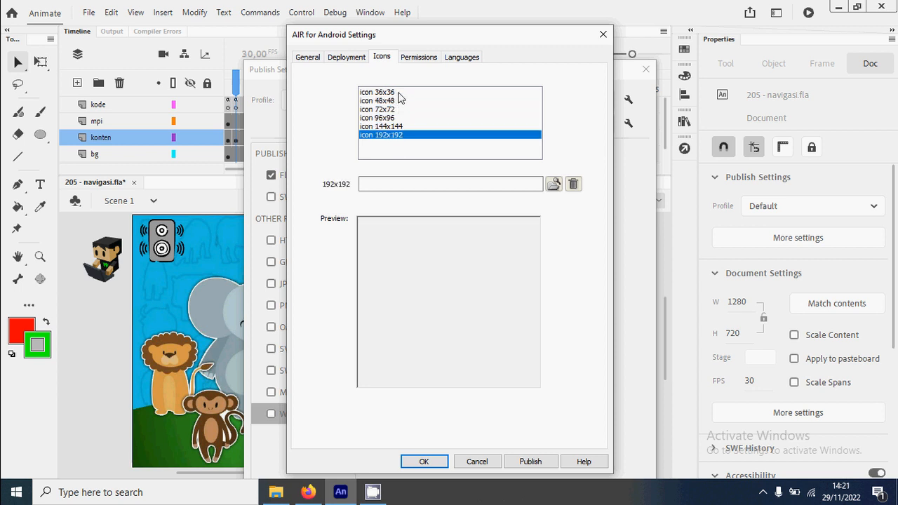
pyautogui.click(399, 94)
pyautogui.click(394, 100)
pyautogui.click(397, 109)
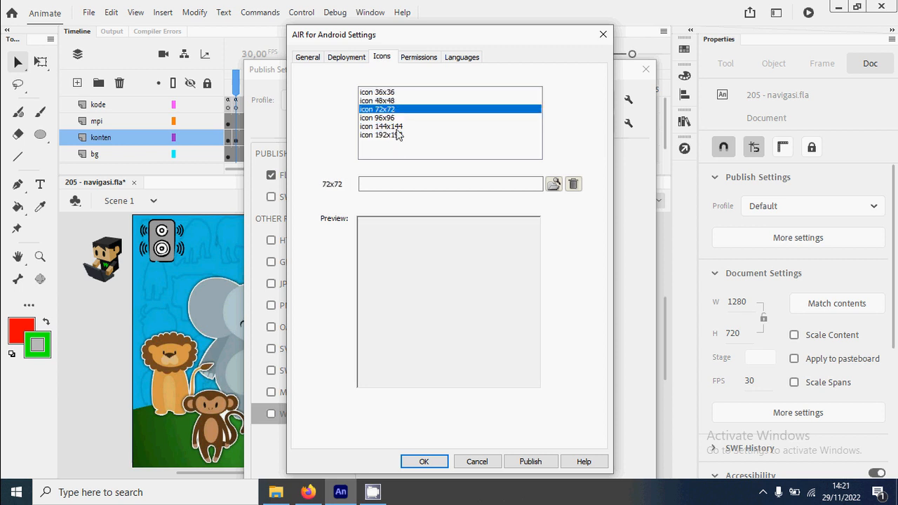
# Step: Assign ico192.png from the AppIconsForPublish folder as the app's 192x192 icon
pyautogui.click(401, 135)
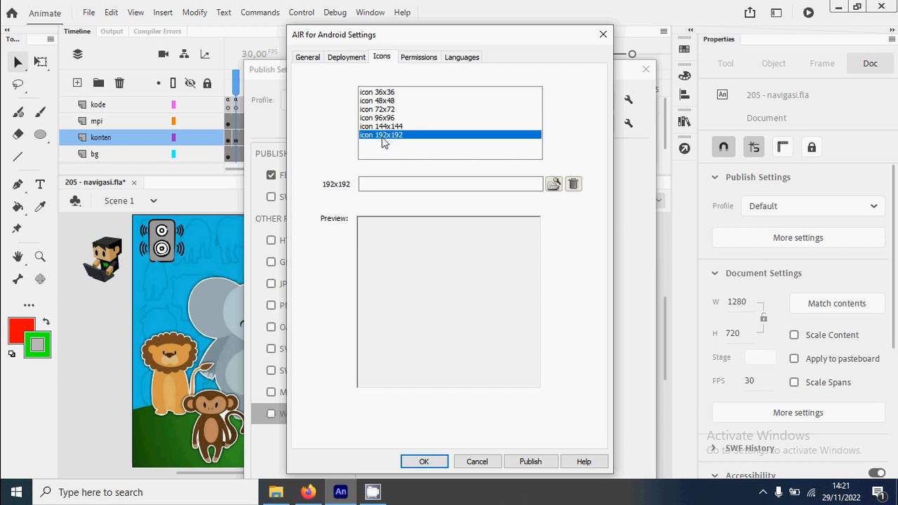
pyautogui.click(553, 184)
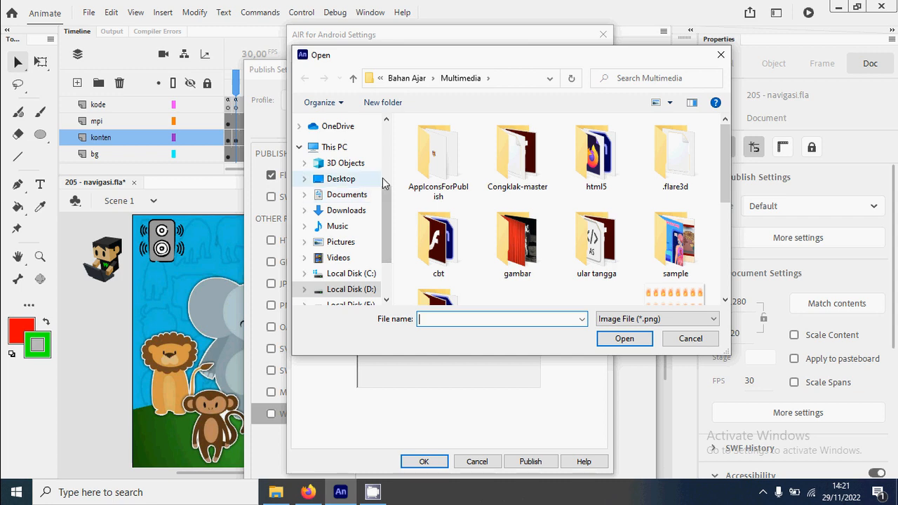
pyautogui.doubleClick(435, 157)
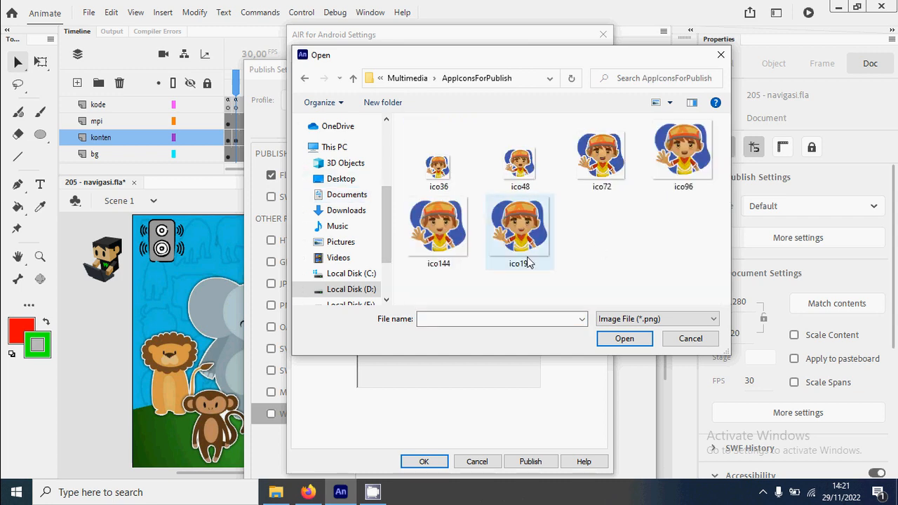
pyautogui.click(522, 223)
pyautogui.click(622, 340)
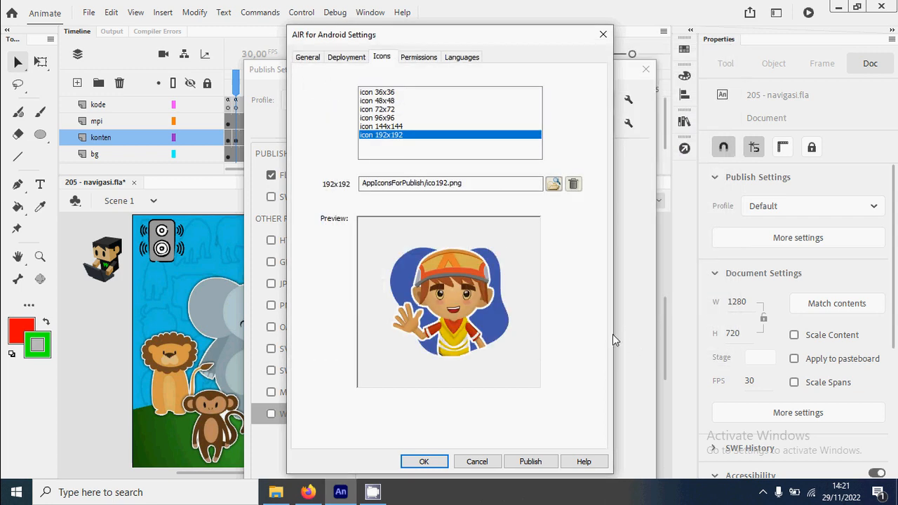
pyautogui.moveTo(409, 138); pyautogui.dragTo(403, 93)
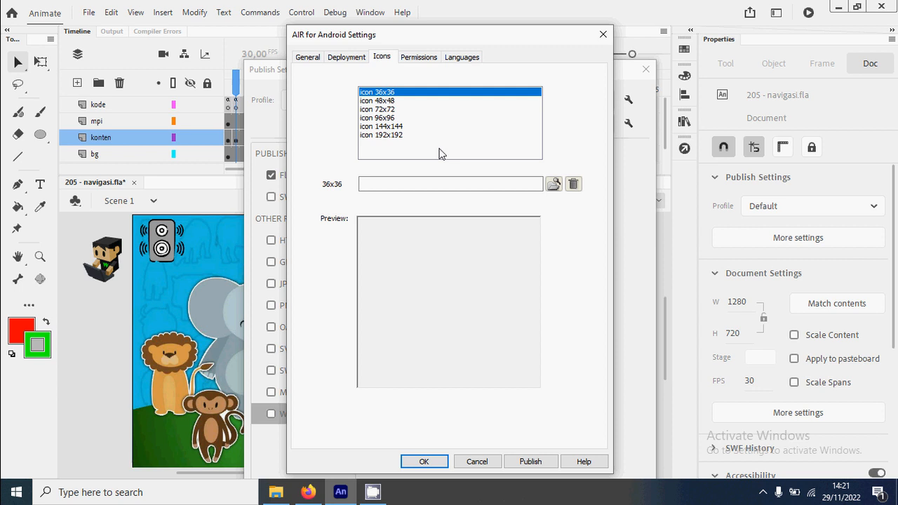
# Step: Mark English as a supported language of the app and try to publish it
pyautogui.click(426, 59)
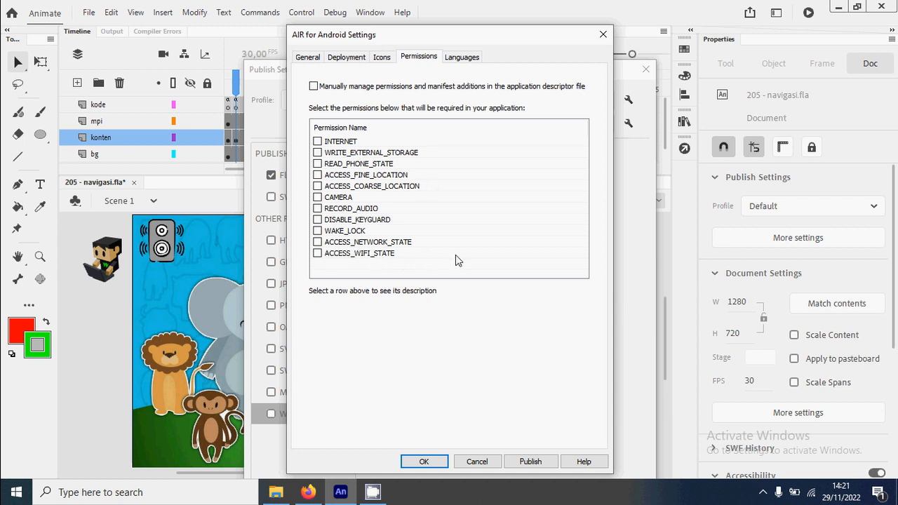
pyautogui.click(461, 58)
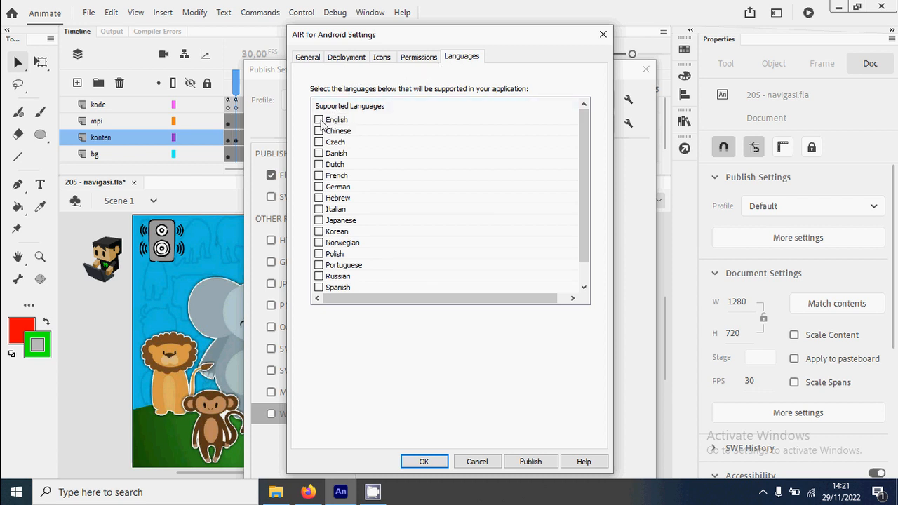
pyautogui.scroll(-1, 339, 133)
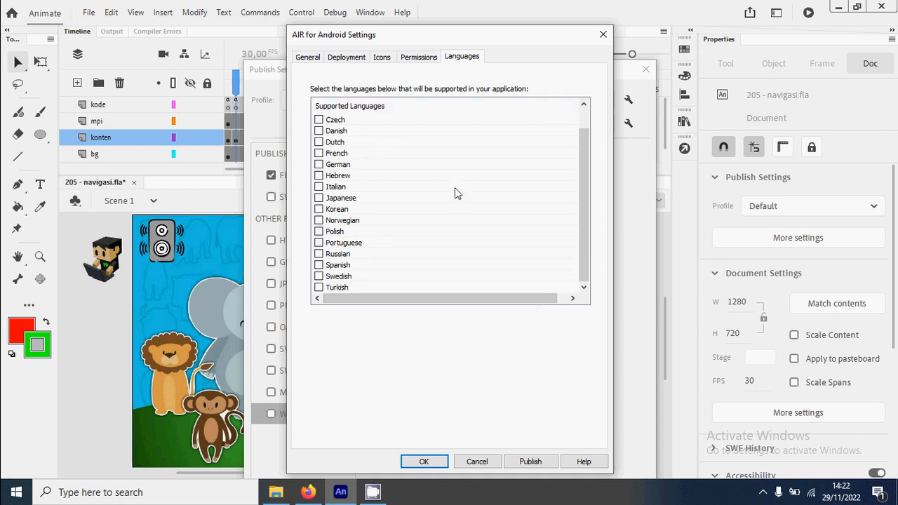
pyautogui.scroll(1, 454, 197)
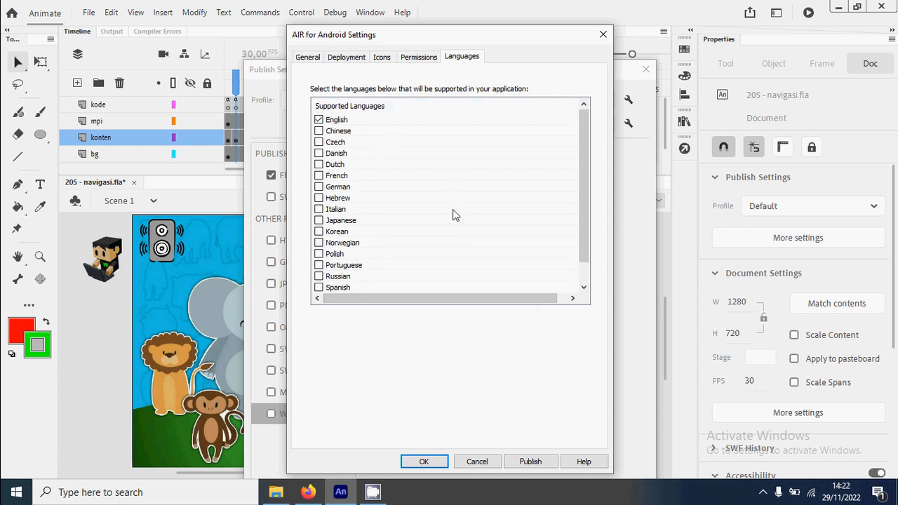
pyautogui.click(534, 463)
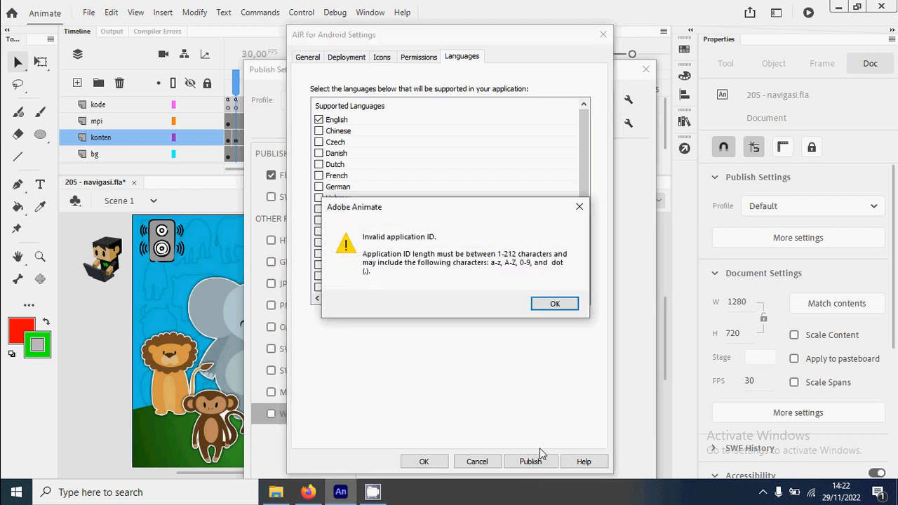
pyautogui.click(559, 310)
# Step: Change the App ID to 205navigasi and publish the app as an APK
pyautogui.click(308, 57)
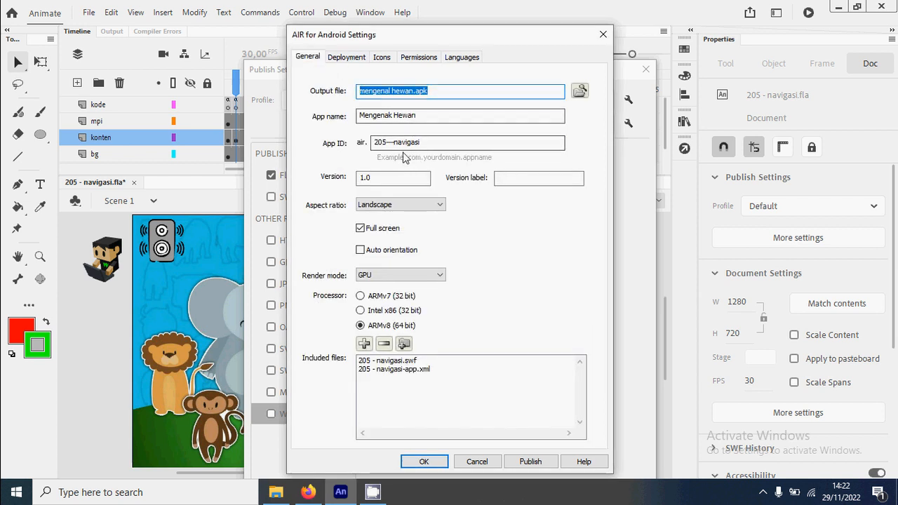
pyautogui.click(398, 142)
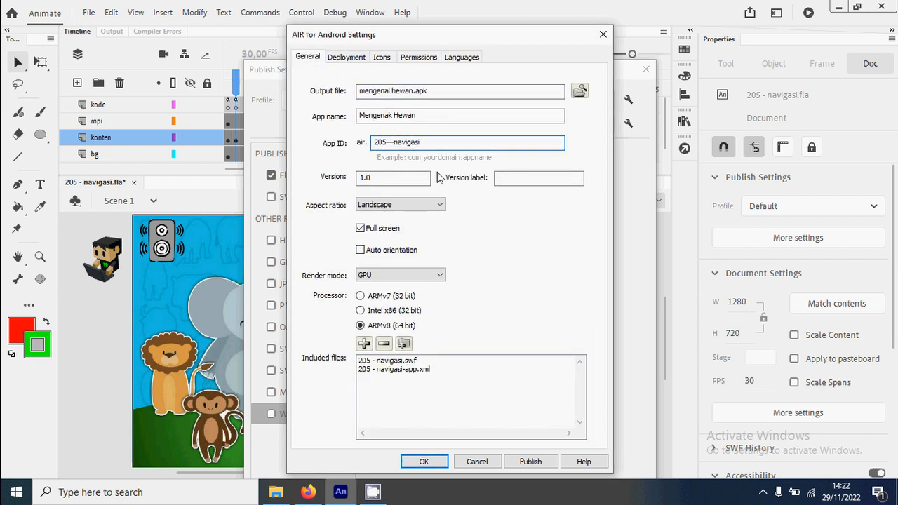
pyautogui.press('BackSpace')
pyautogui.press('BackSpace')
pyautogui.press('BackSpace')
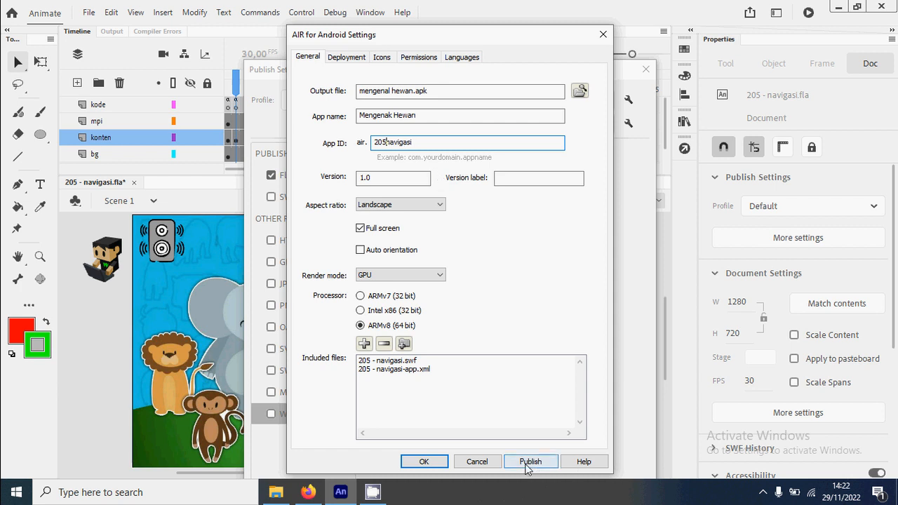
pyautogui.click(529, 462)
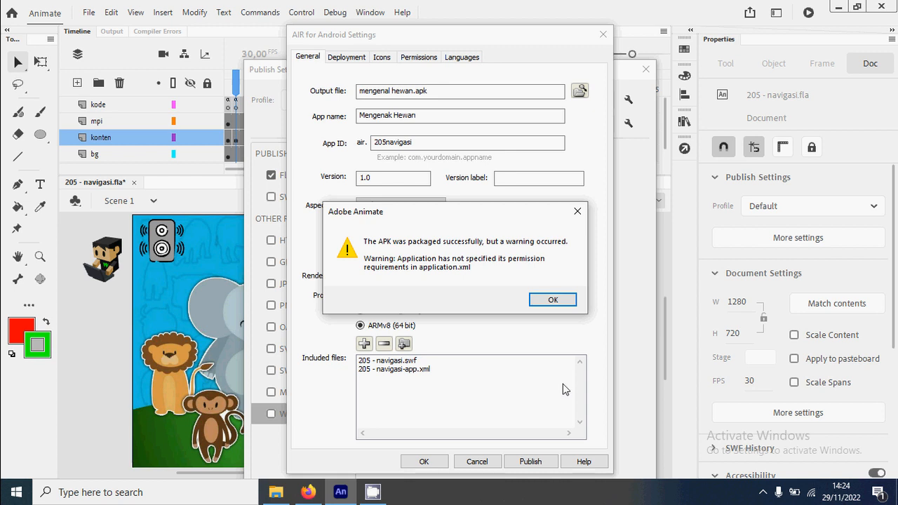
pyautogui.click(553, 300)
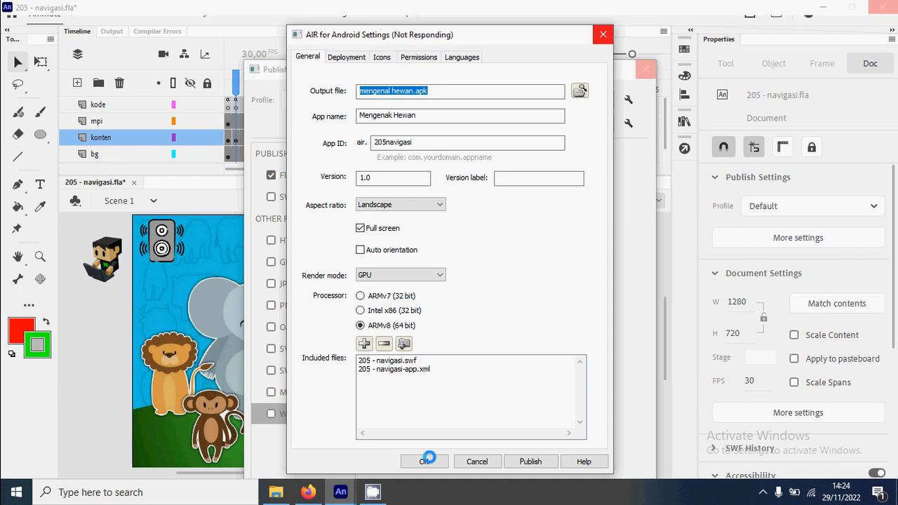
# Step: Locate the published mengenal hewan.apk in the Multimedia folder in File Explorer
pyautogui.click(275, 493)
pyautogui.click(72, 174)
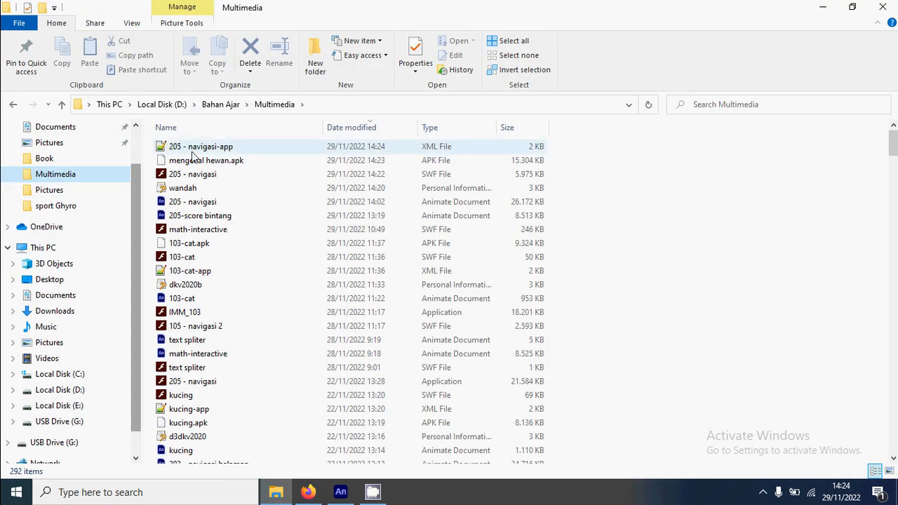
pyautogui.click(242, 160)
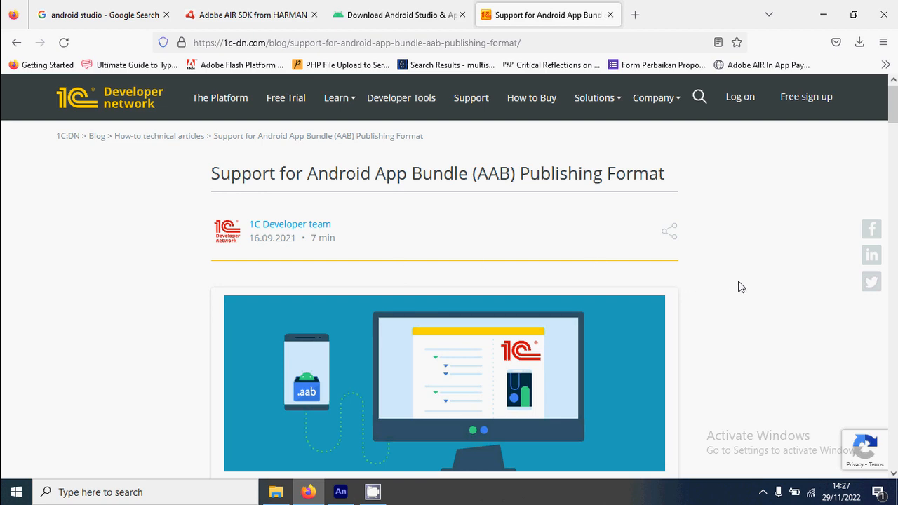
# Step: Read the Android App Bundle publishing article in Firefox and check mengenal hewan.apk in File Explorer against it
pyautogui.scroll(-5, 740, 286)
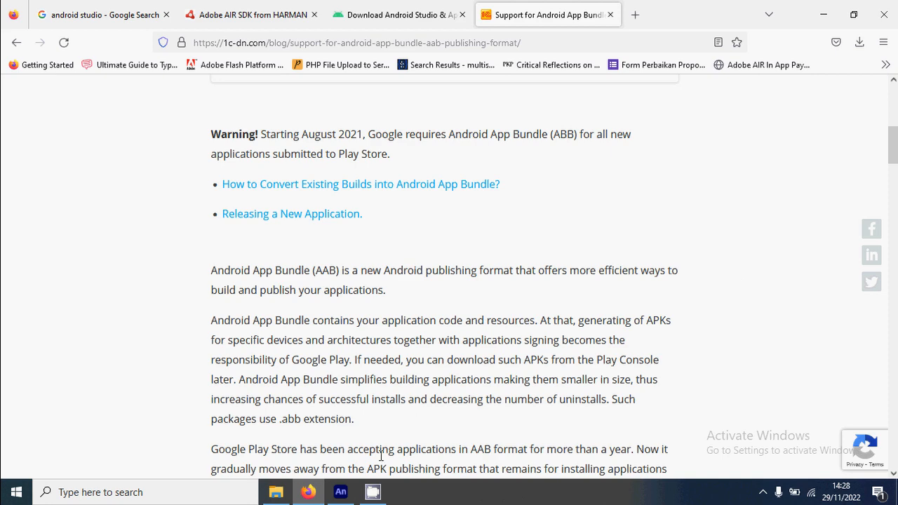
pyautogui.click(276, 492)
pyautogui.click(251, 161)
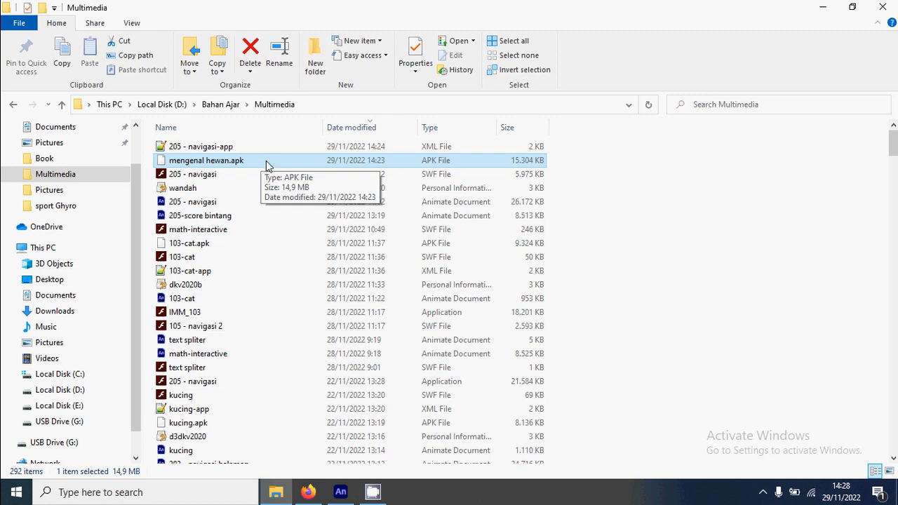
pyautogui.click(313, 493)
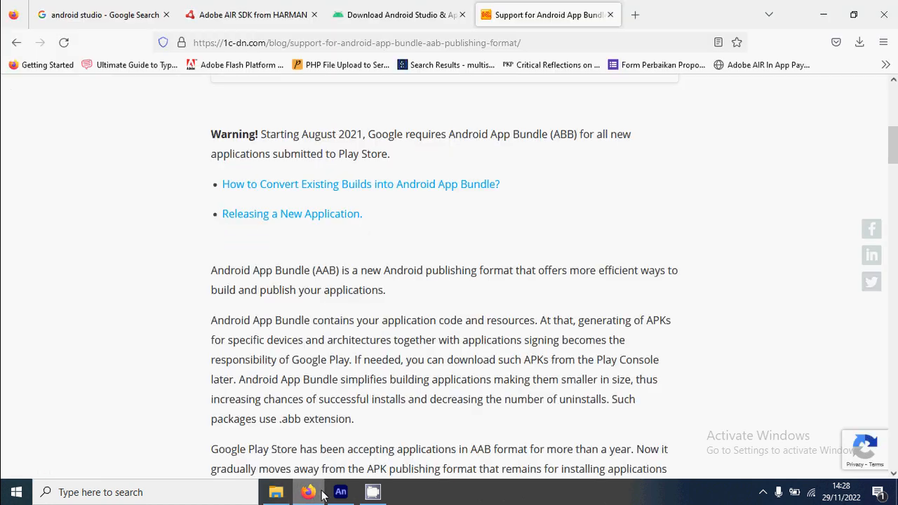
# Step: Search Google for android studio again and open the official Android Studio download page to look it over
pyautogui.click(110, 21)
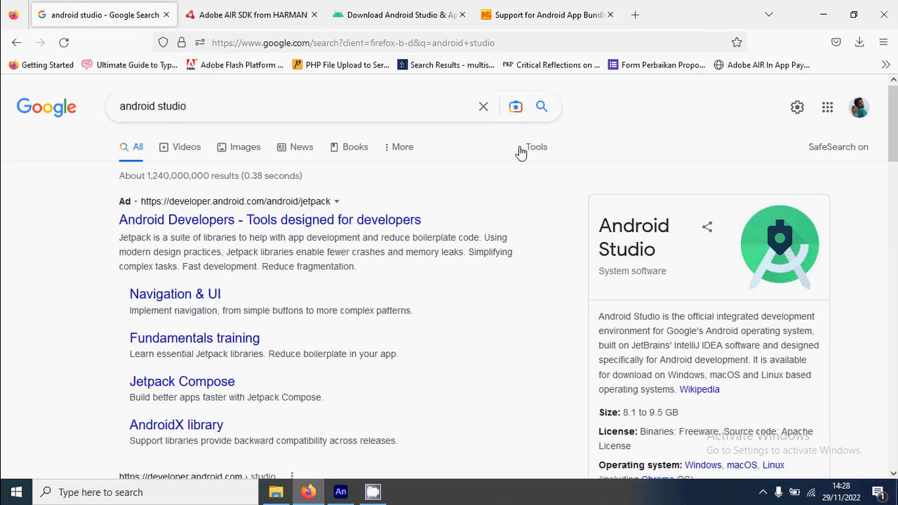
pyautogui.click(542, 106)
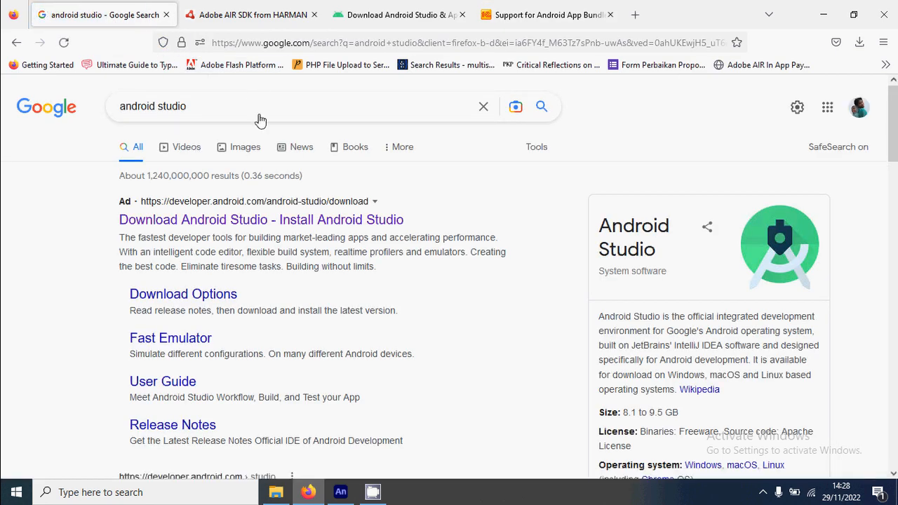
pyautogui.click(241, 227)
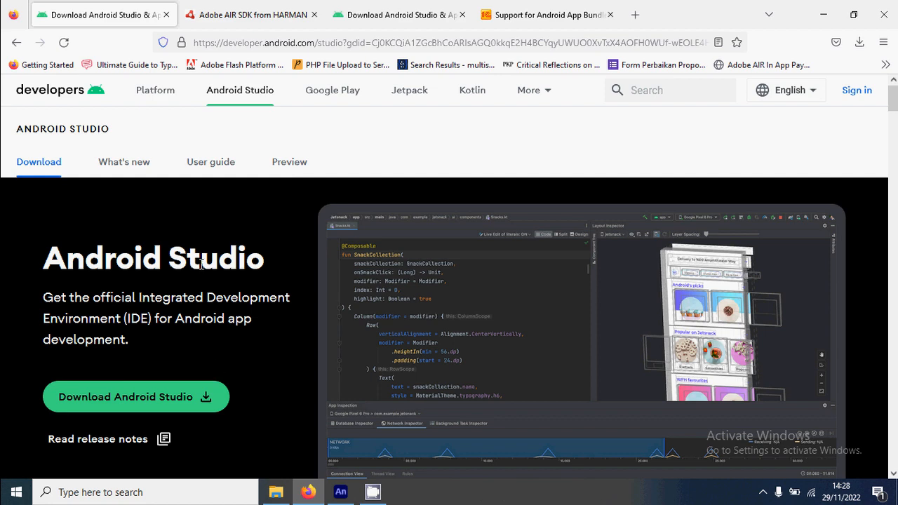
pyautogui.scroll(-2, 202, 256)
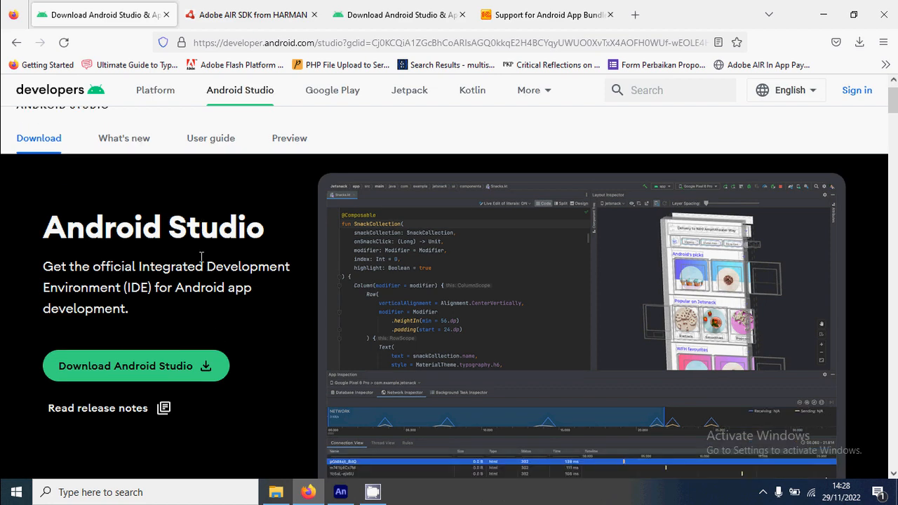
pyautogui.scroll(2, 204, 253)
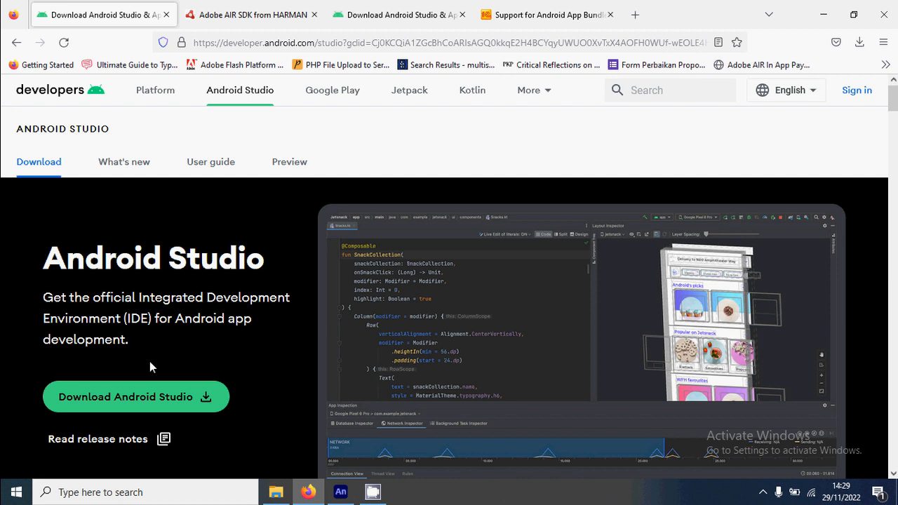
# Step: Launch the installed Android Studio and move its welcome window aside
pyautogui.click(16, 491)
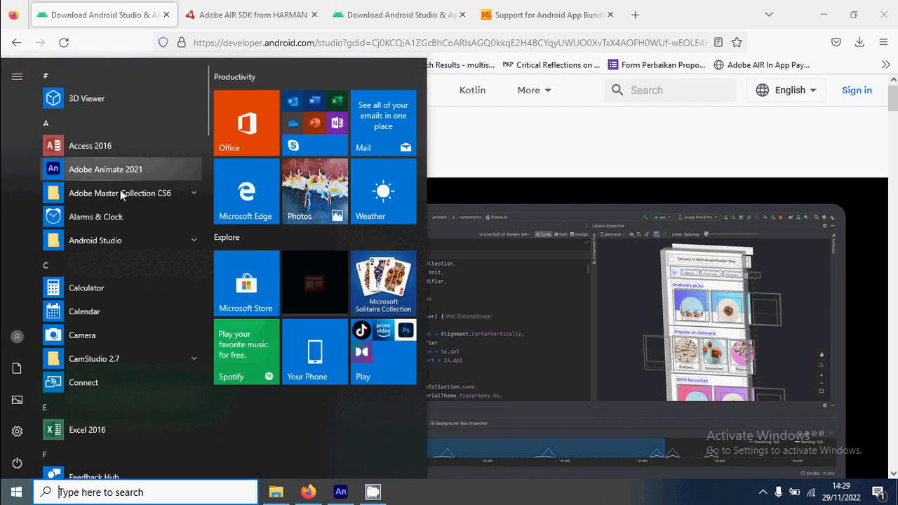
pyautogui.click(147, 239)
pyautogui.click(123, 264)
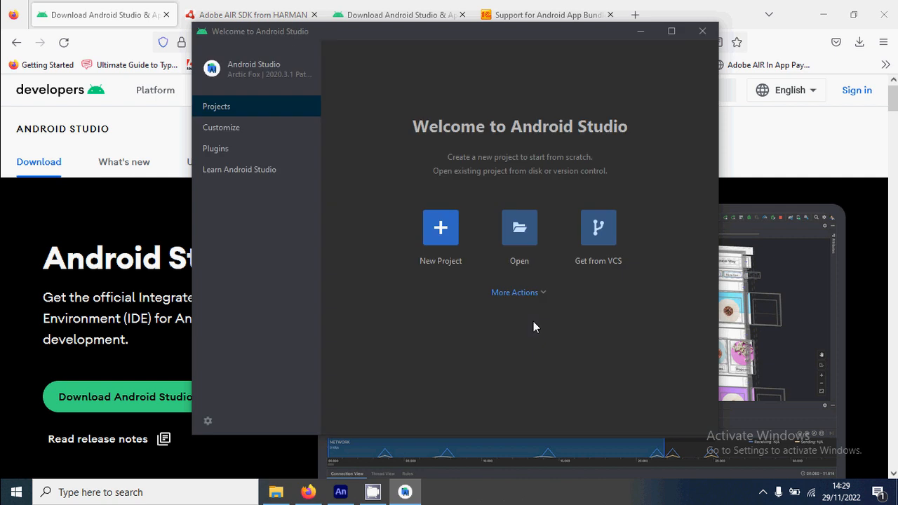
pyautogui.moveTo(502, 39); pyautogui.dragTo(425, 66)
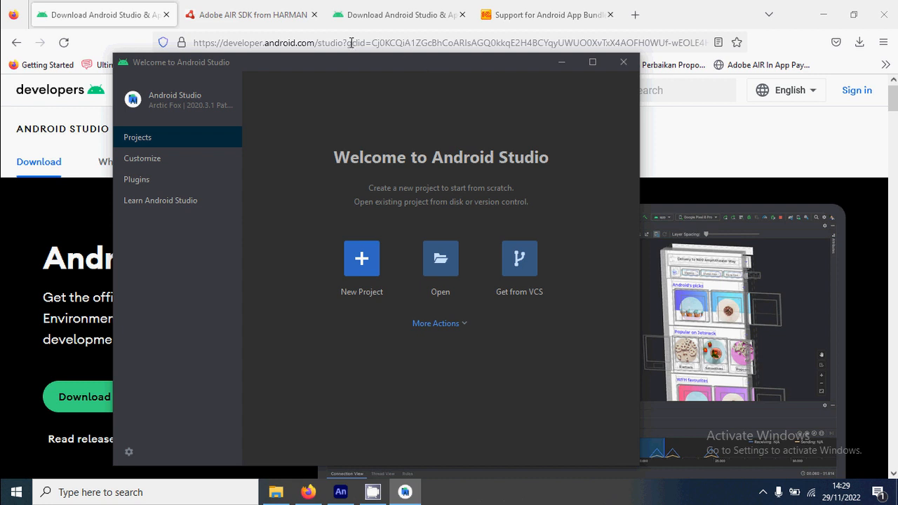
# Step: Open all of Android Studio's settings and examine the Android SDK location under System Settings
pyautogui.click(144, 158)
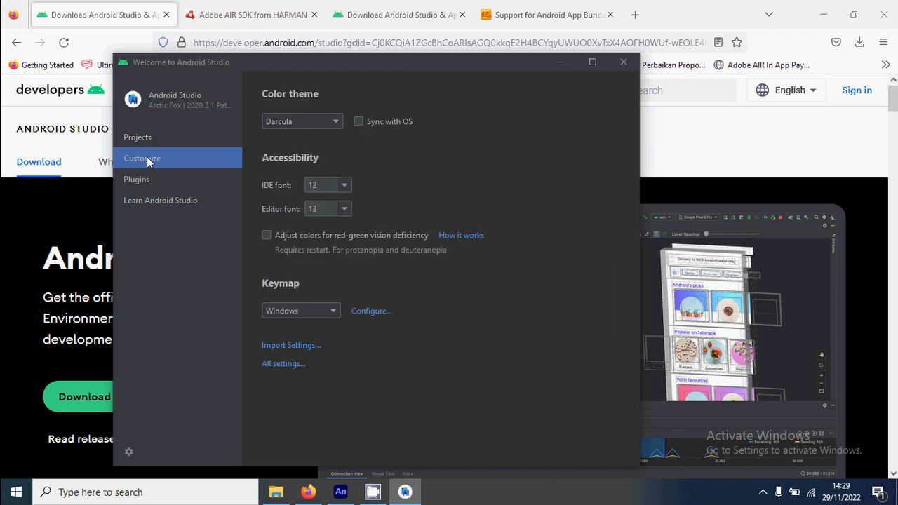
pyautogui.click(287, 365)
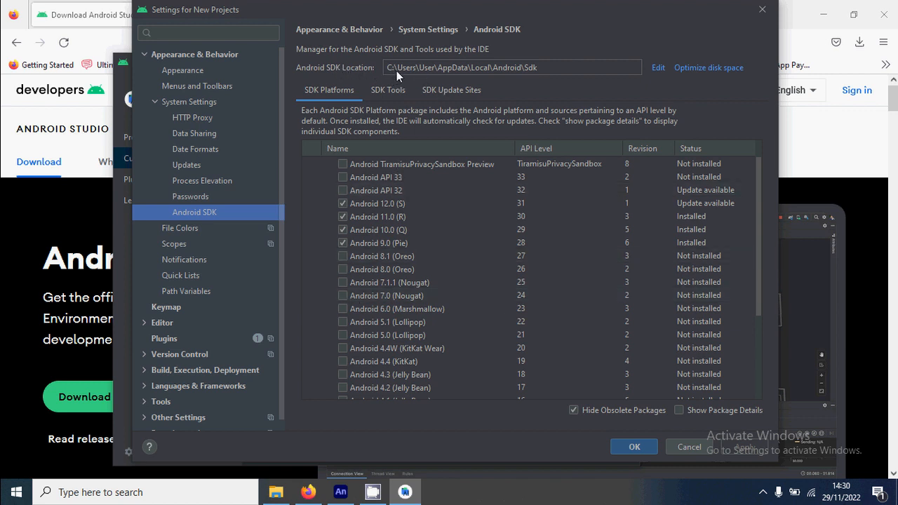
pyautogui.click(525, 68)
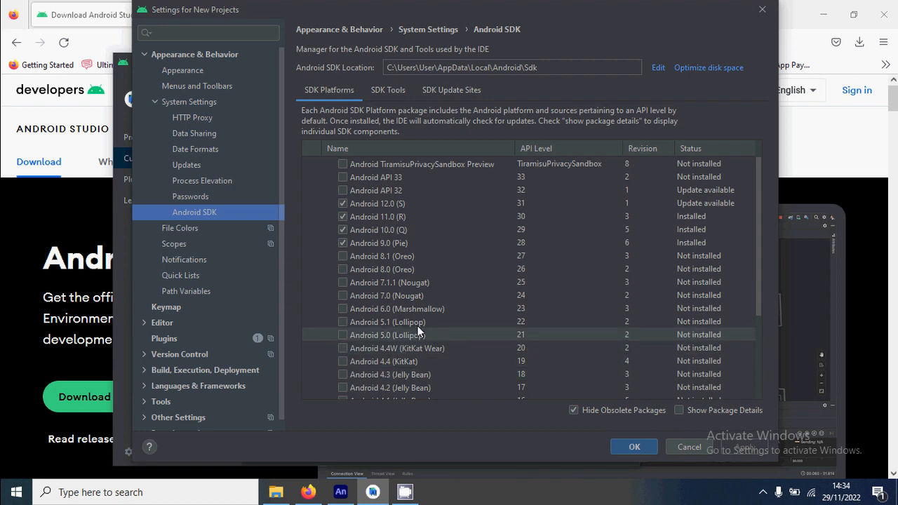
# Step: Open adt.cfg from the lib folder of Air SDK 50 in Notepad++ and close the other open adt.cfg file
pyautogui.click(275, 492)
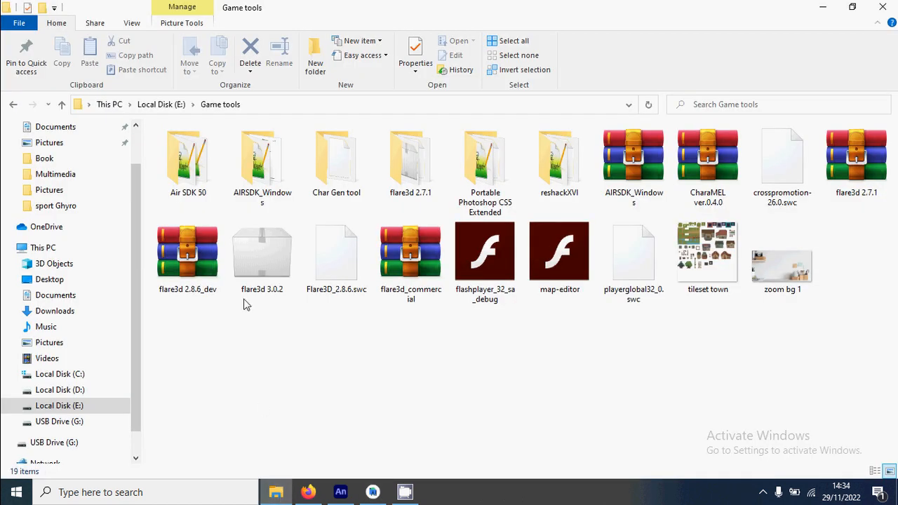
pyautogui.click(196, 162)
pyautogui.doubleClick(196, 162)
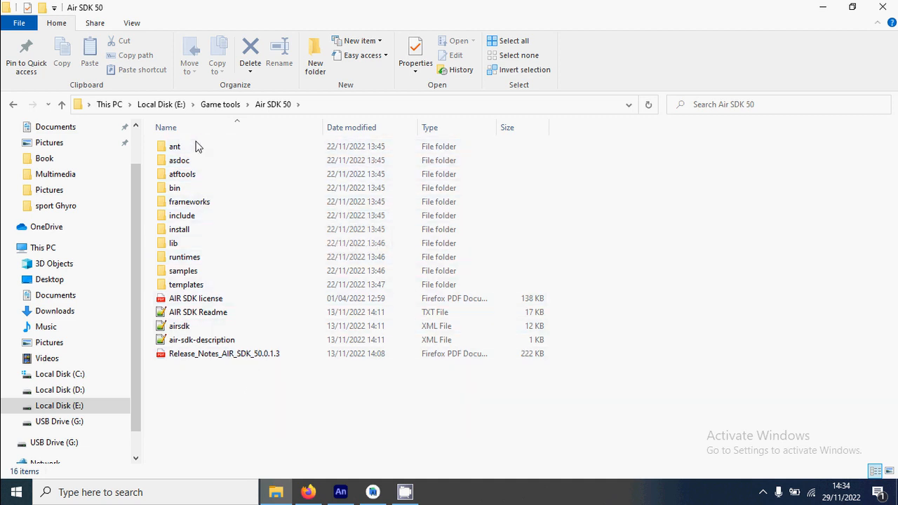
pyautogui.doubleClick(184, 245)
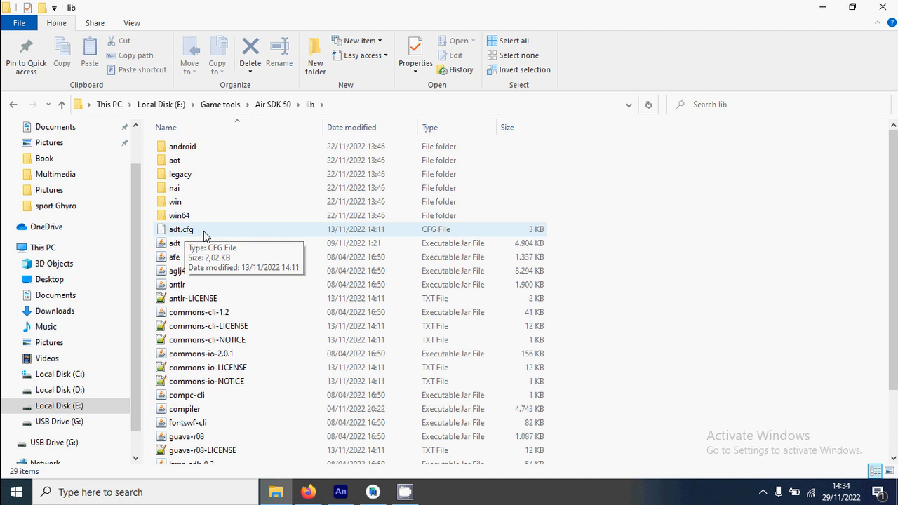
pyautogui.click(203, 235)
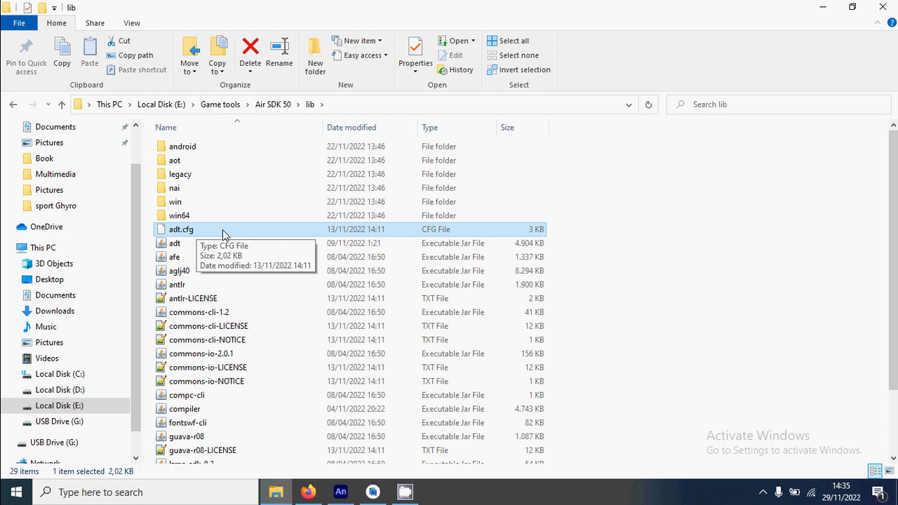
pyautogui.rightClick(222, 229)
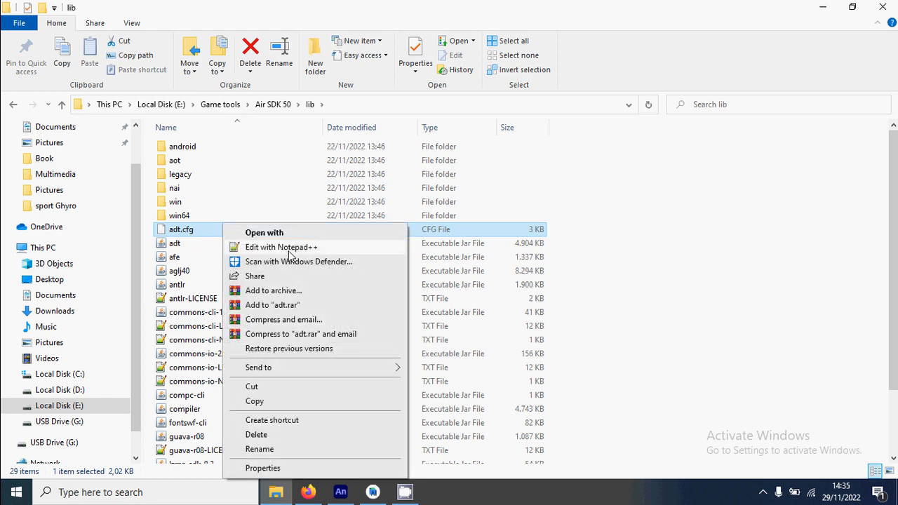
pyautogui.click(289, 251)
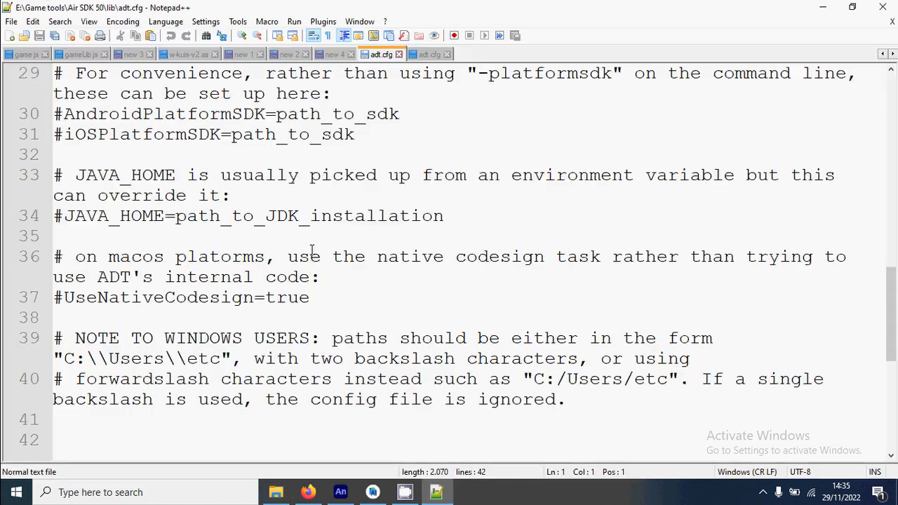
pyautogui.scroll(10, 493, 269)
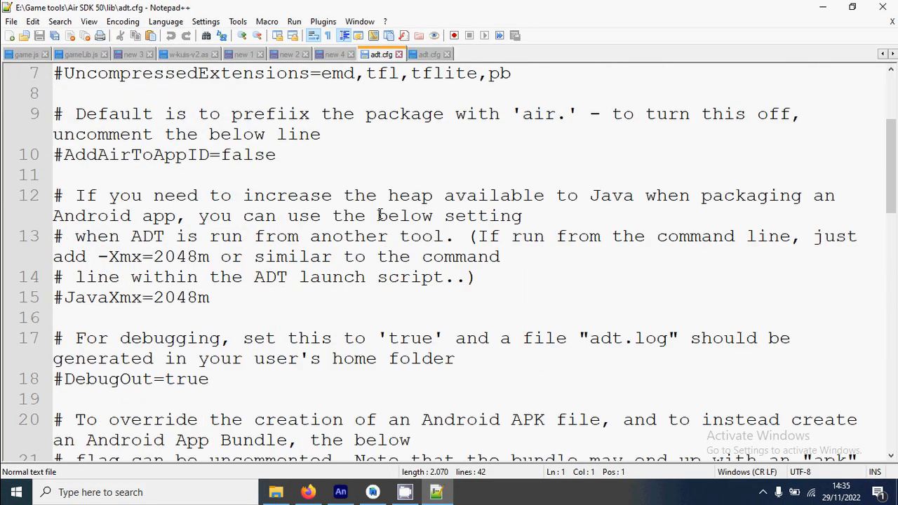
pyautogui.click(449, 54)
pyautogui.scroll(2, 401, 96)
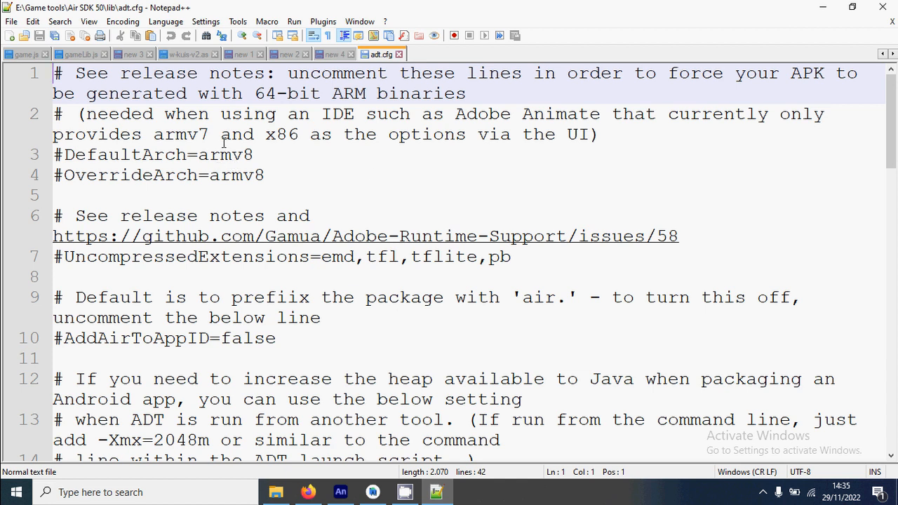
# Step: Uncomment the DefaultArch=armv8 and OverrideArch=armv8 lines in adt.cfg
pyautogui.moveTo(59, 73); pyautogui.dragTo(54, 77)
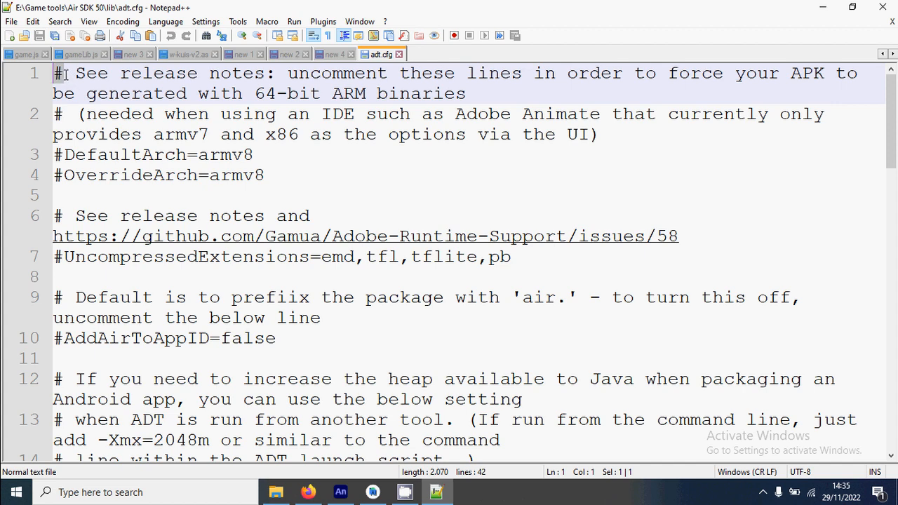
pyautogui.click(207, 156)
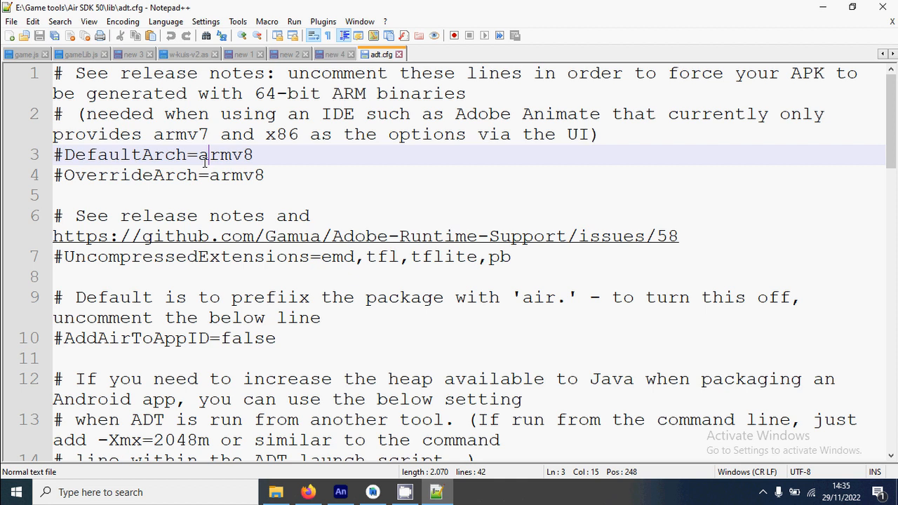
pyautogui.click(64, 154)
pyautogui.press('BackSpace')
pyautogui.press('Down')
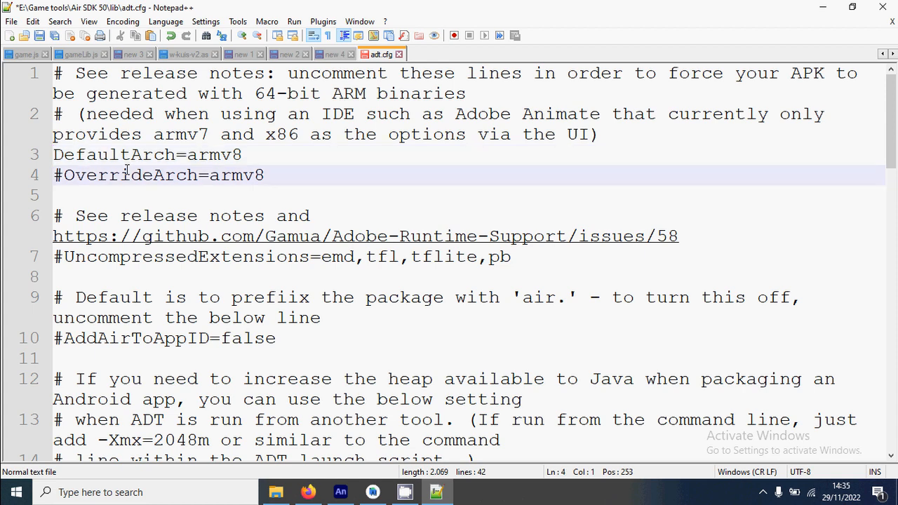
pyautogui.press('Delete')
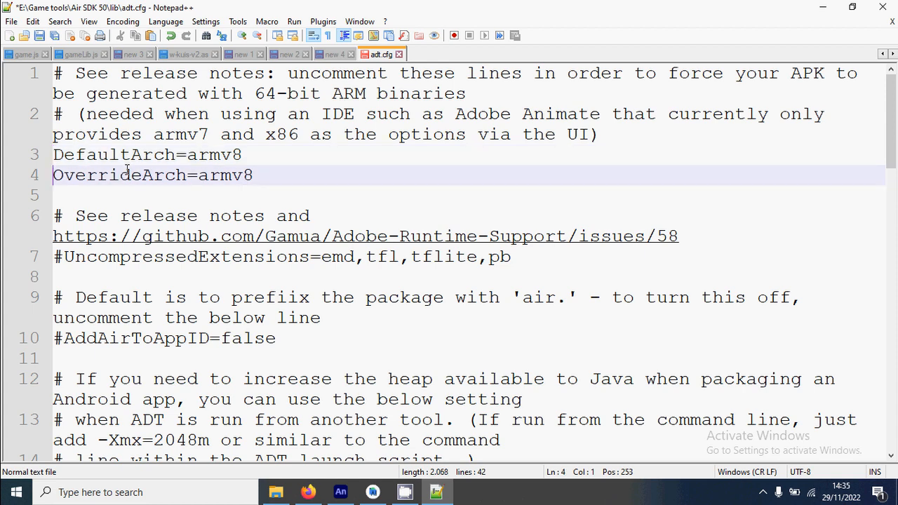
# Step: Uncomment the CreateAndroidAppBundle=true line in adt.cfg
pyautogui.scroll(-1, 174, 203)
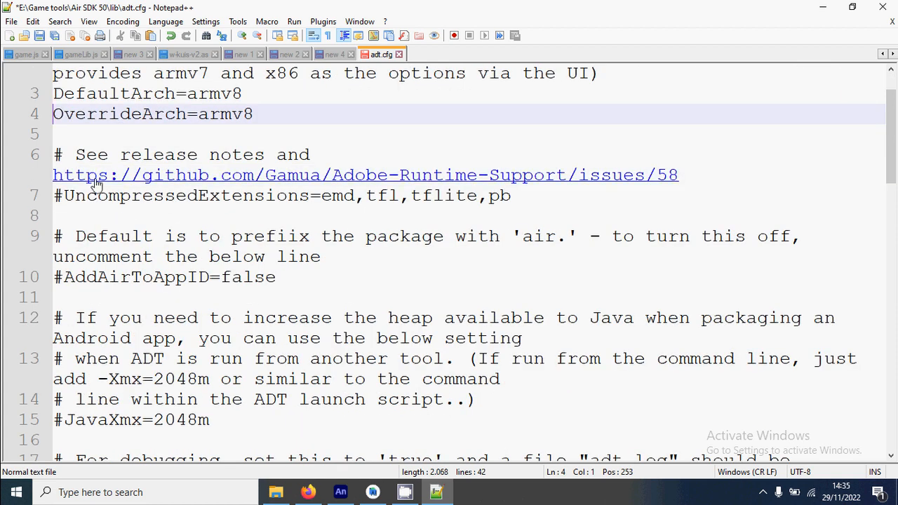
pyautogui.scroll(-2, 156, 218)
pyautogui.scroll(1, 126, 133)
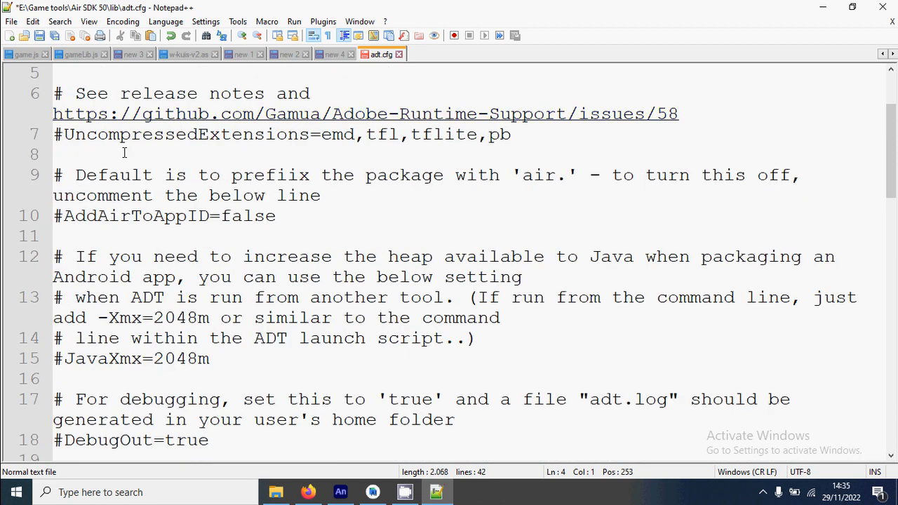
pyautogui.scroll(-3, 87, 217)
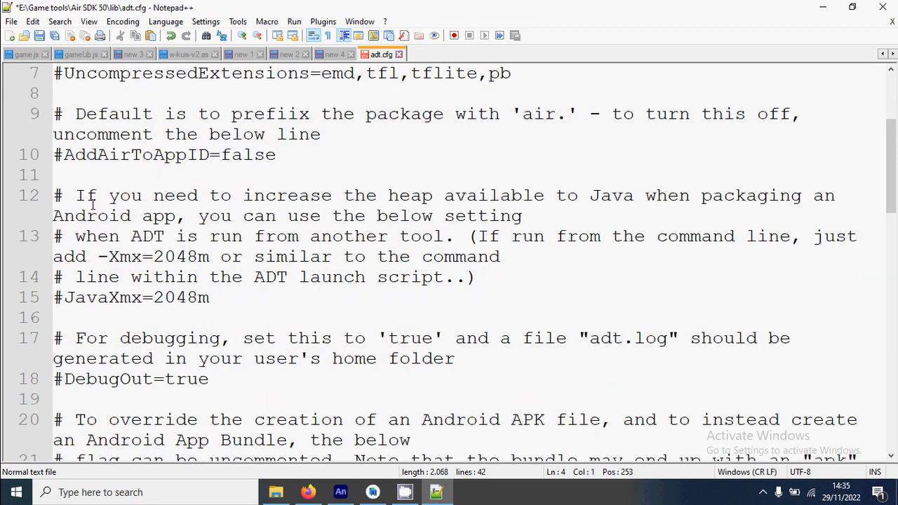
pyautogui.scroll(-3, 89, 205)
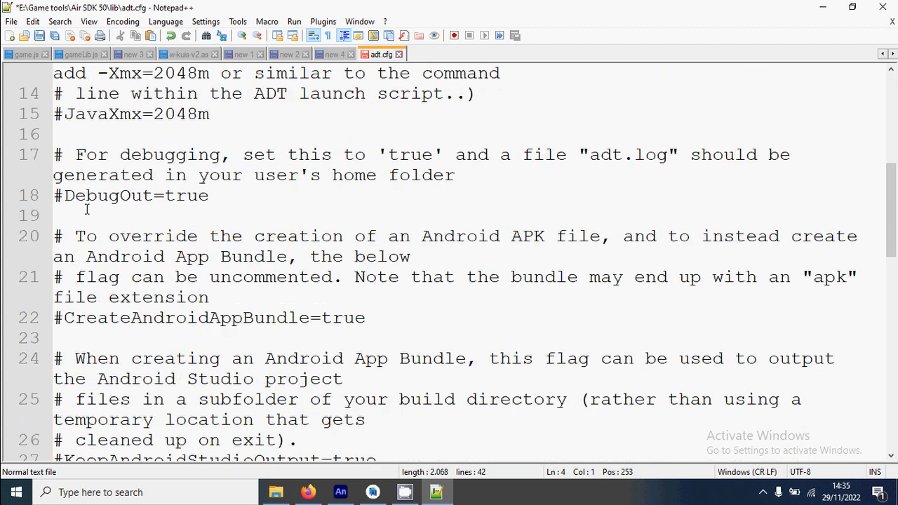
pyautogui.doubleClick(191, 196)
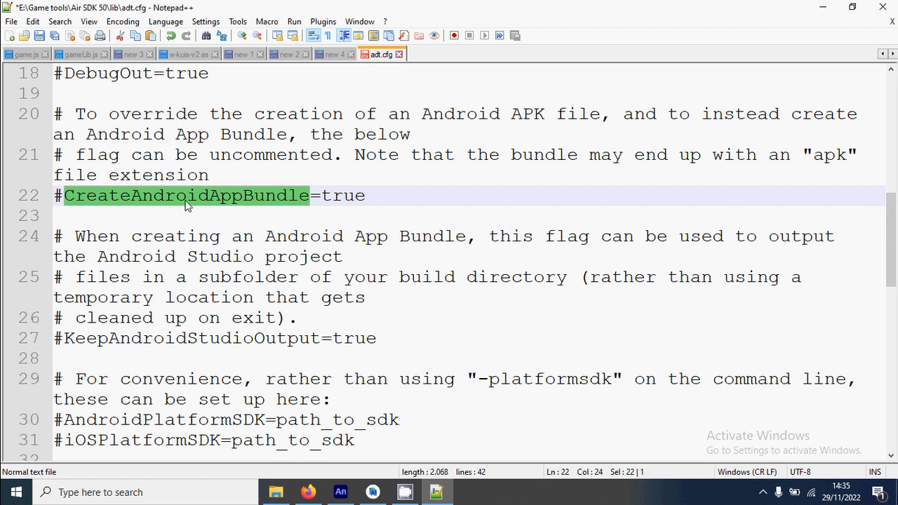
pyautogui.click(65, 200)
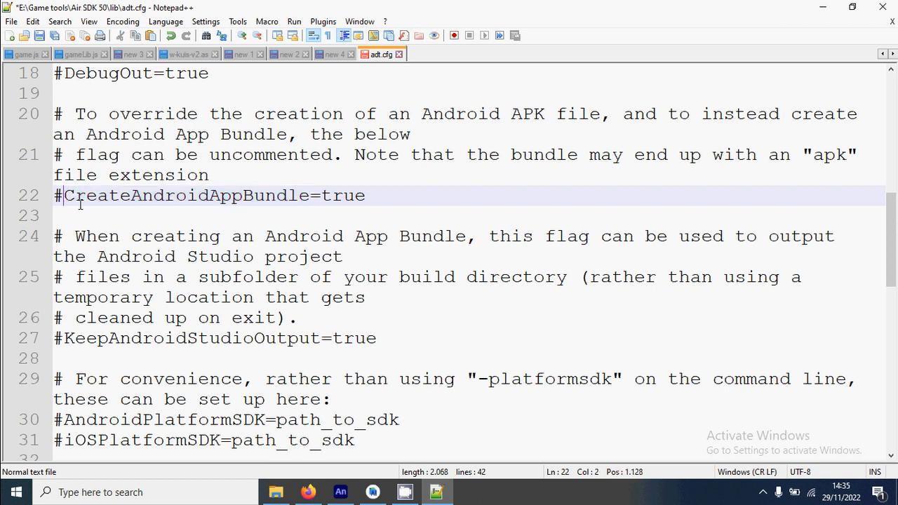
pyautogui.press('BackSpace')
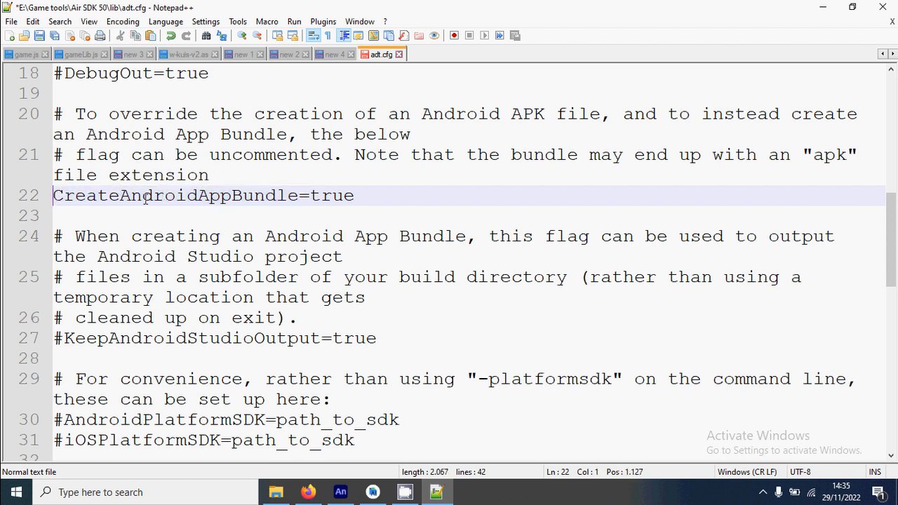
# Step: Uncomment the AndroidPlatformSDK=path_to_sdk line in adt.cfg
pyautogui.scroll(-4, 184, 163)
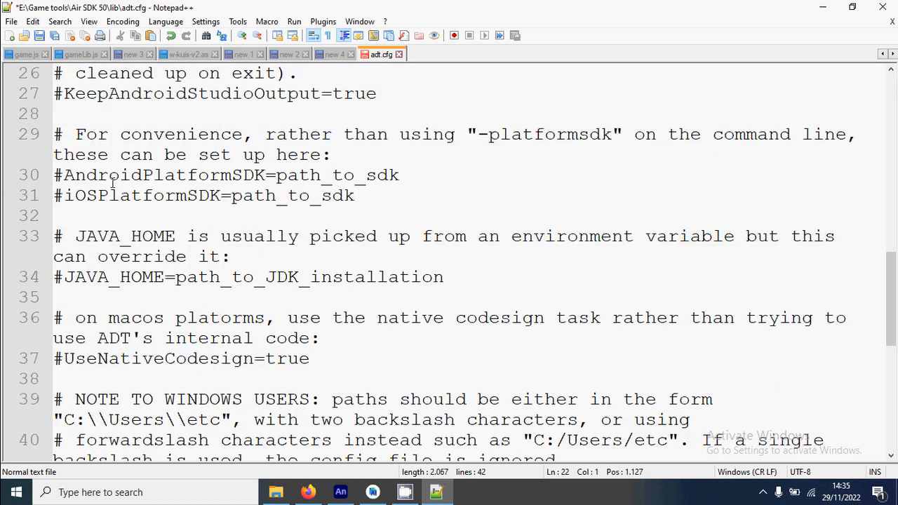
pyautogui.scroll(-1, 112, 181)
pyautogui.scroll(1, 134, 198)
pyautogui.click(121, 175)
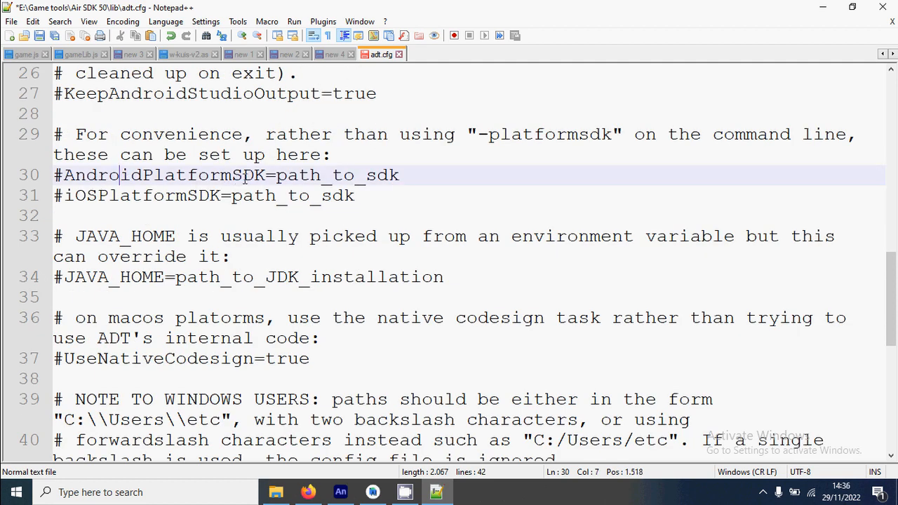
pyautogui.moveTo(265, 174); pyautogui.dragTo(65, 175)
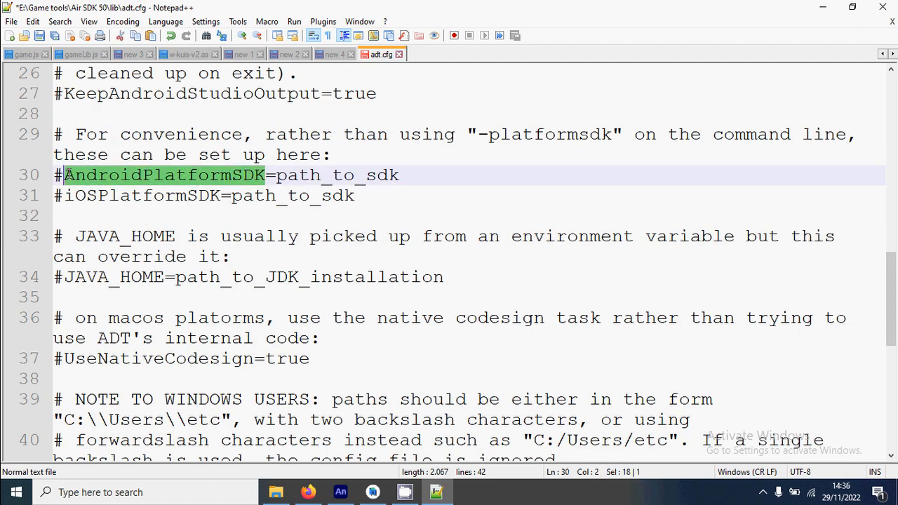
pyautogui.click(68, 177)
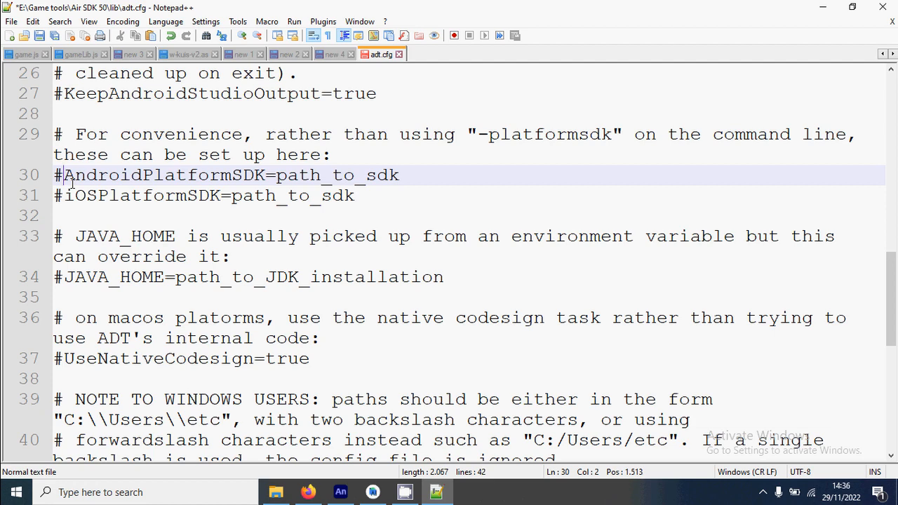
pyautogui.press('BackSpace')
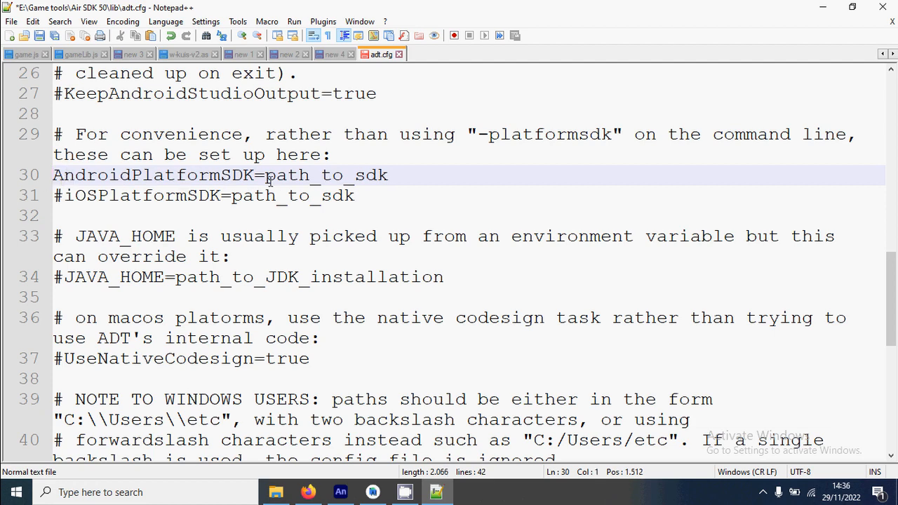
# Step: Replace the path_to_sdk placeholder of AndroidPlatformSDK with the copied path C:\Users\User\AppData\Local\Android\Sdk
pyautogui.doubleClick(301, 176)
pyautogui.rightClick(316, 176)
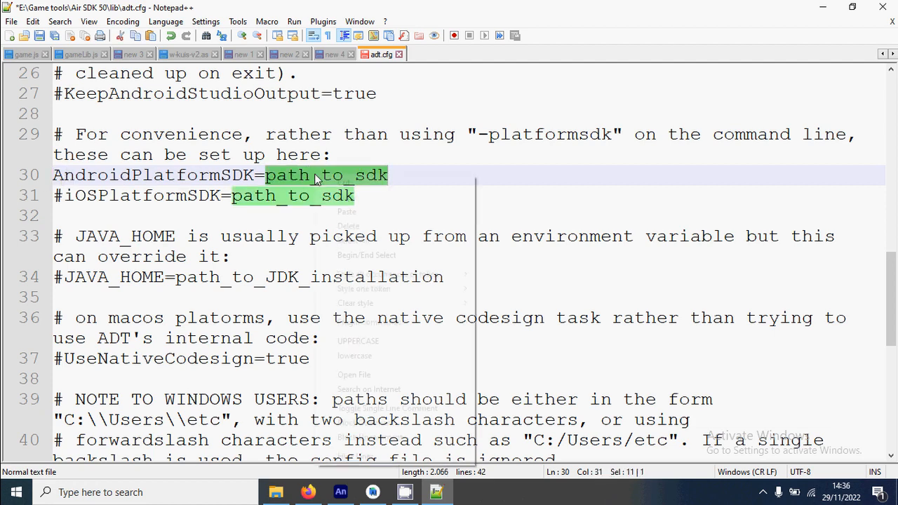
pyautogui.click(329, 209)
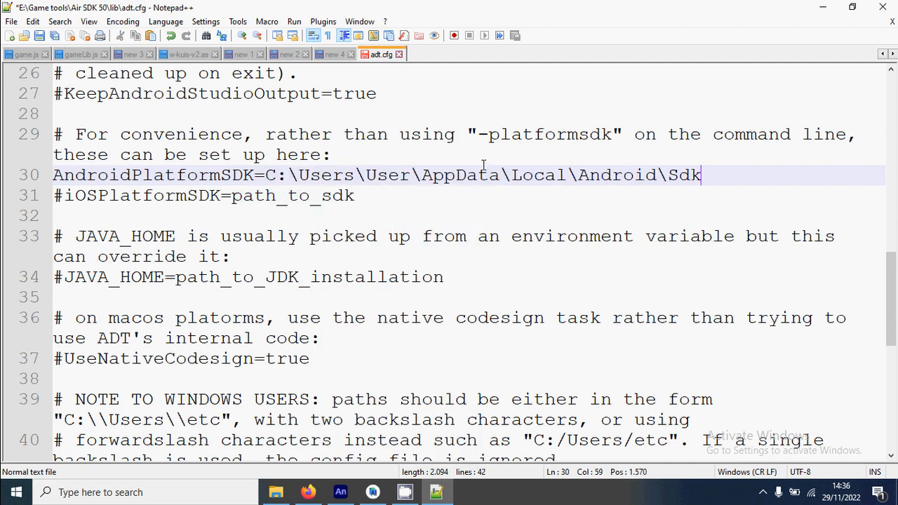
# Step: Double every backslash in the AndroidPlatformSDK path, following the file's note to Windows users, giving C:\\Users\\User\\AppData\\Local\\Android\\Sdk
pyautogui.scroll(-2, 477, 172)
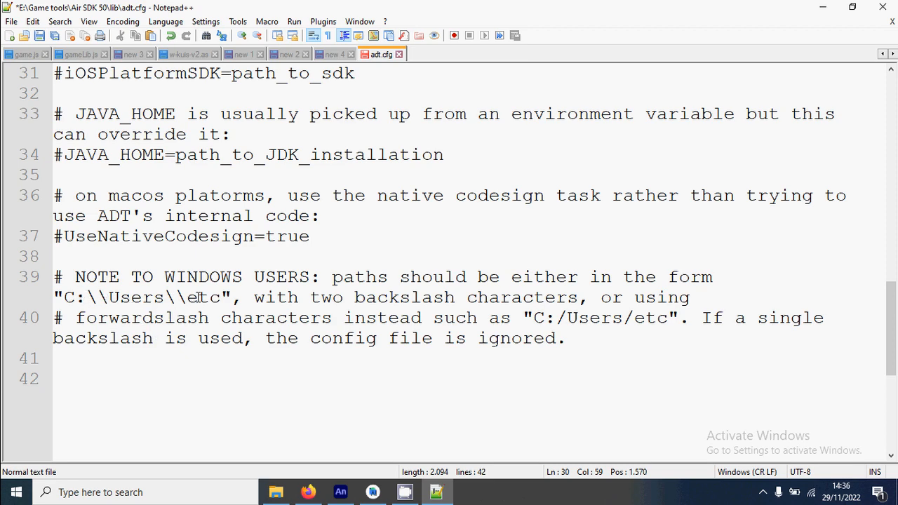
pyautogui.scroll(5, 491, 301)
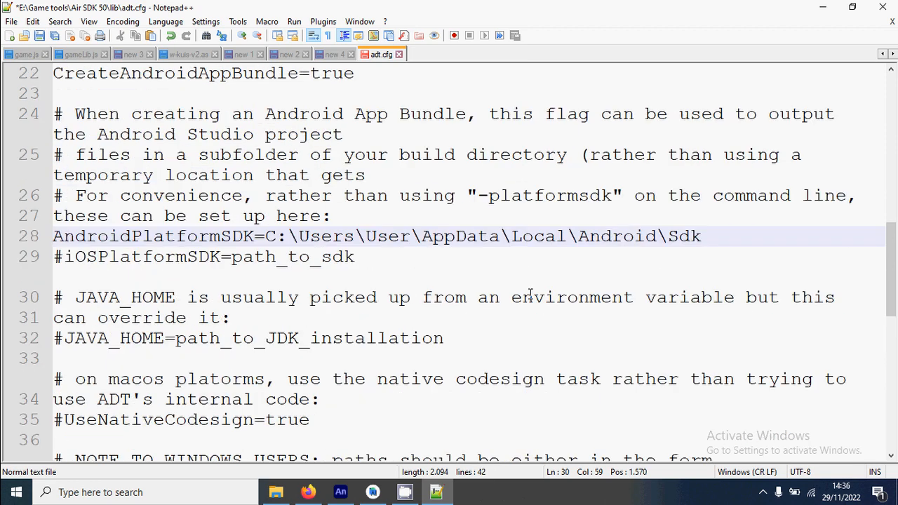
pyautogui.scroll(-1, 528, 292)
pyautogui.scroll(-1, 528, 292)
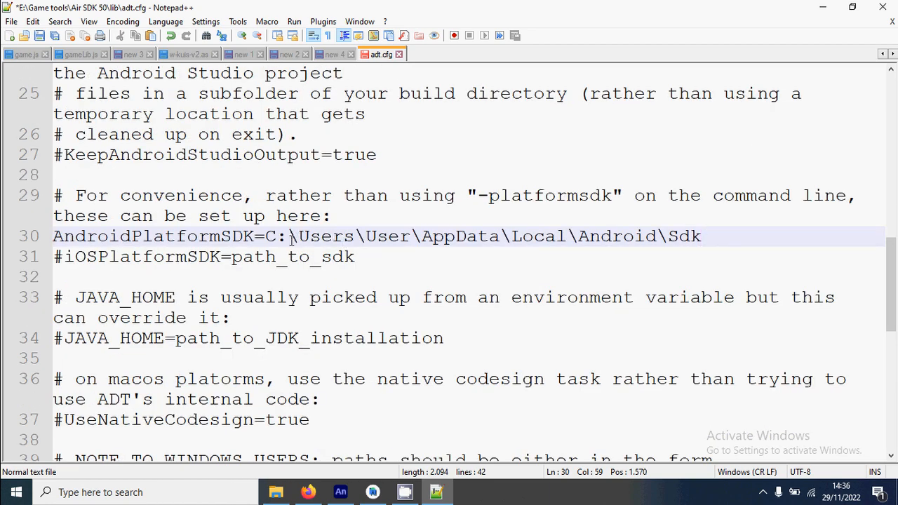
pyautogui.scroll(-3, 301, 246)
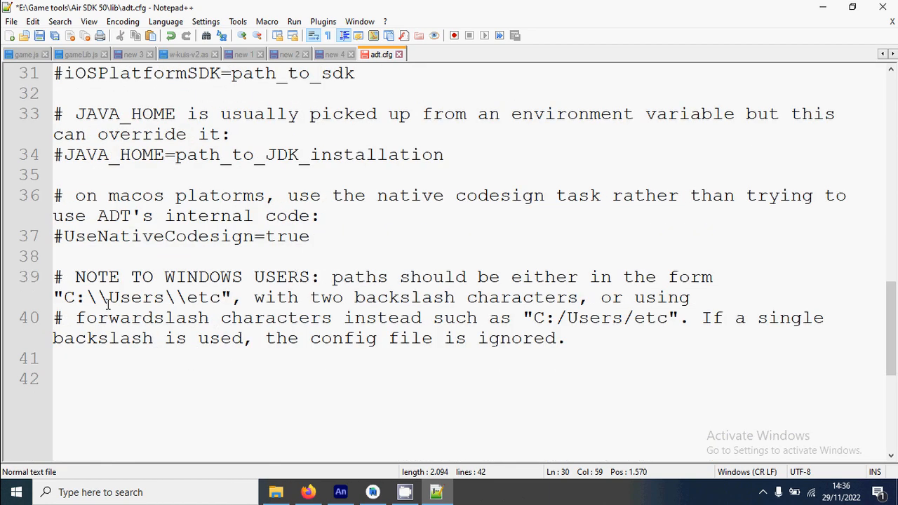
pyautogui.scroll(3, 386, 261)
pyautogui.click(293, 237)
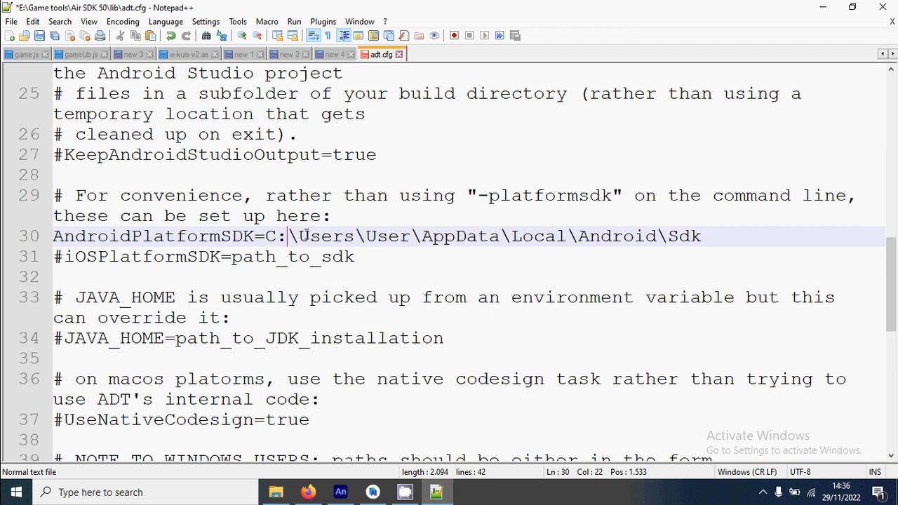
pyautogui.write('\\')
pyautogui.click(378, 237)
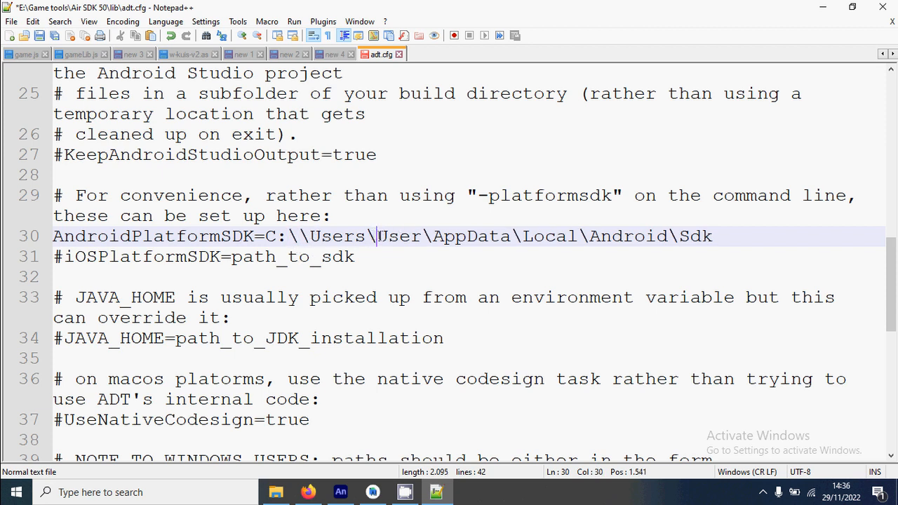
pyautogui.write('\\')
pyautogui.click(443, 237)
pyautogui.write('\\')
pyautogui.click(544, 237)
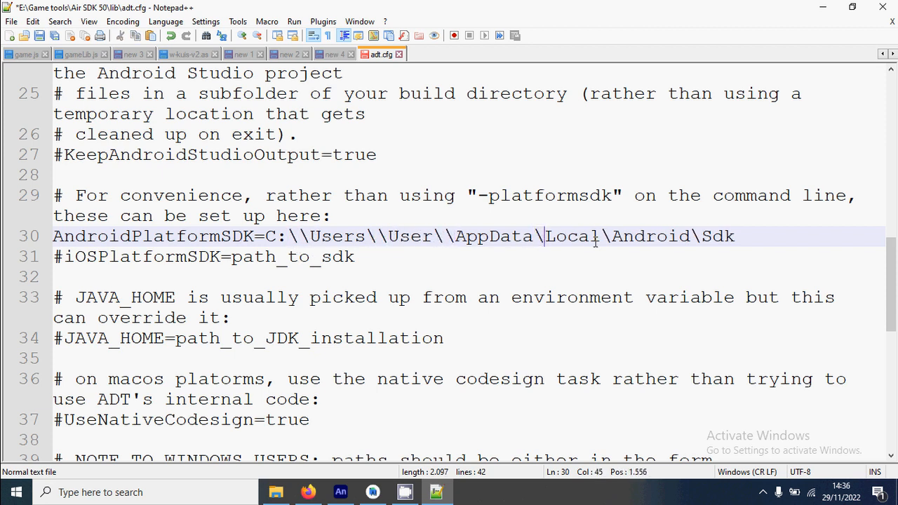
pyautogui.write('\\')
pyautogui.click(624, 237)
pyautogui.write('\\')
pyautogui.click(723, 237)
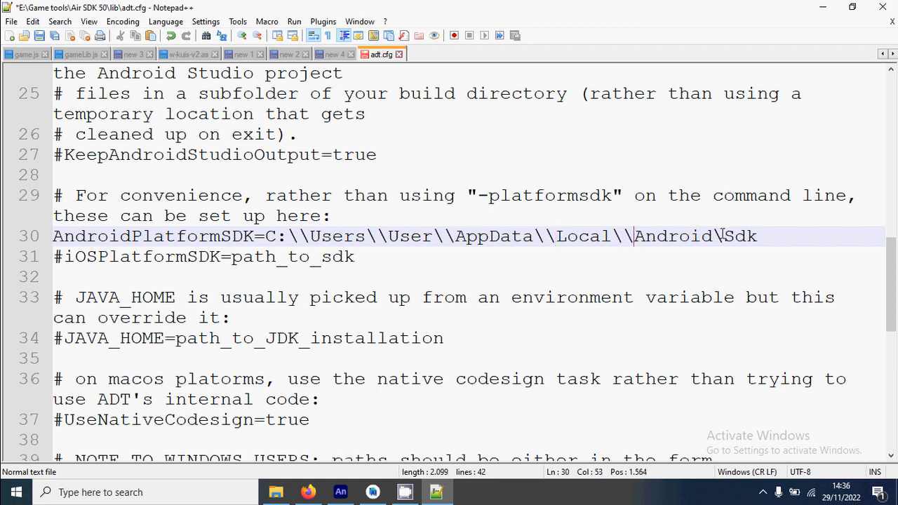
pyautogui.write('\\')
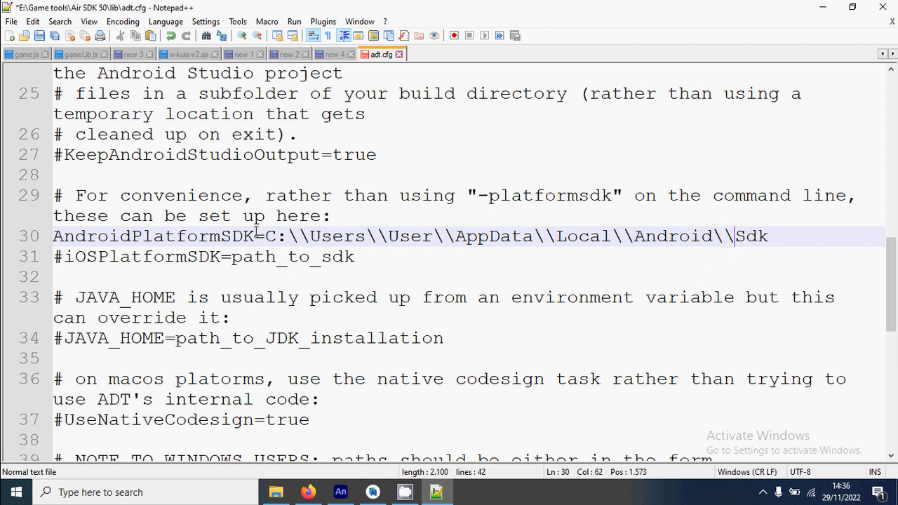
# Step: Copy the JAVA_HOME path from the recent file E:\Game tools\AIRSDK_Windows\lib\adt.cfg and close that file
pyautogui.scroll(-1, 460, 224)
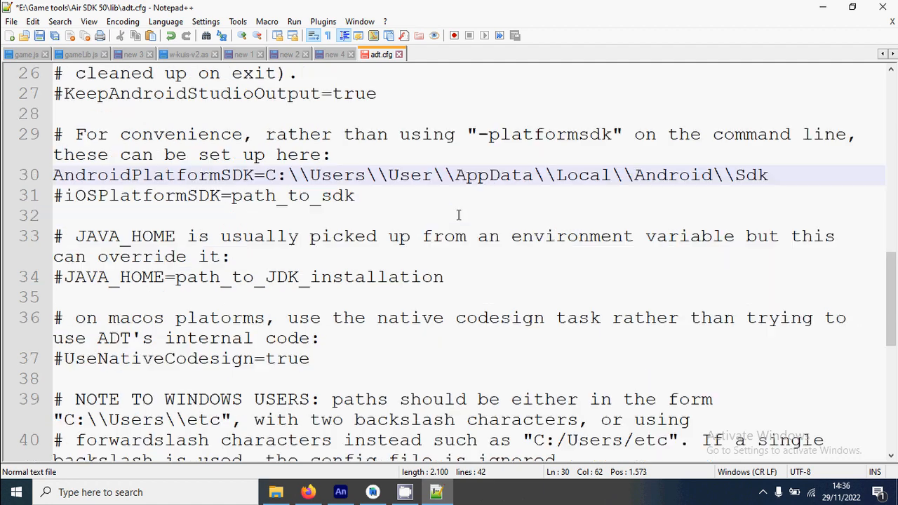
pyautogui.scroll(-1, 176, 238)
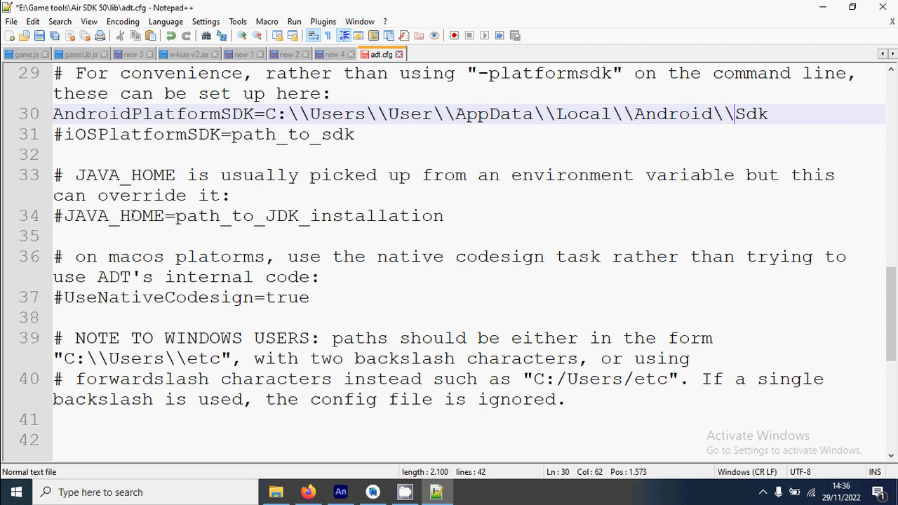
pyautogui.doubleClick(279, 216)
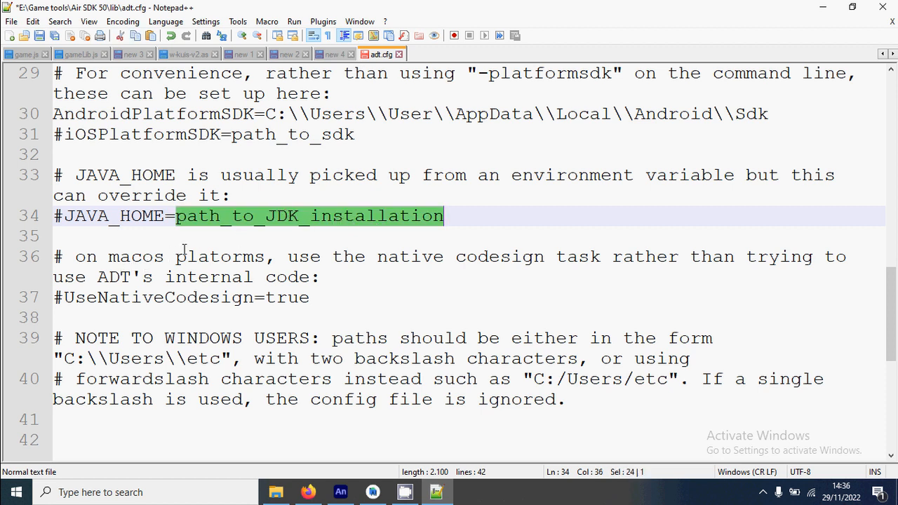
pyautogui.click(11, 21)
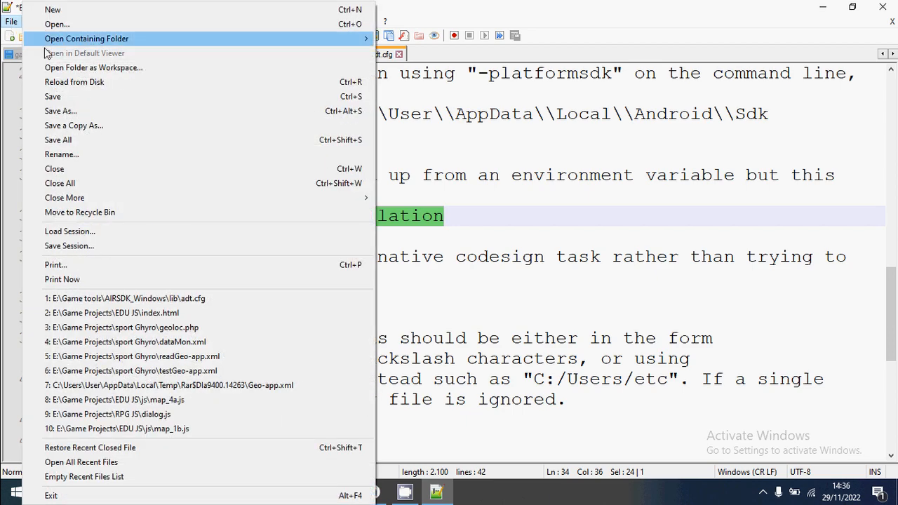
pyautogui.click(208, 300)
pyautogui.scroll(-20, 456, 224)
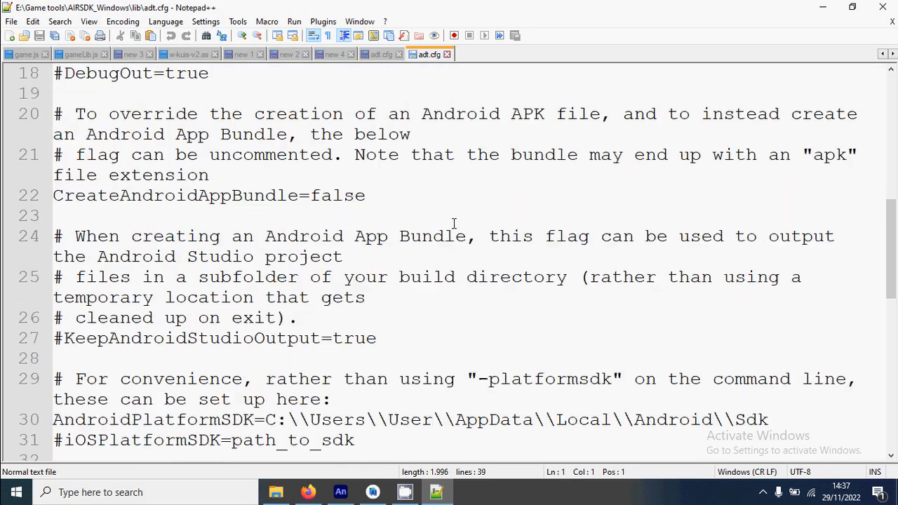
pyautogui.scroll(5, 459, 227)
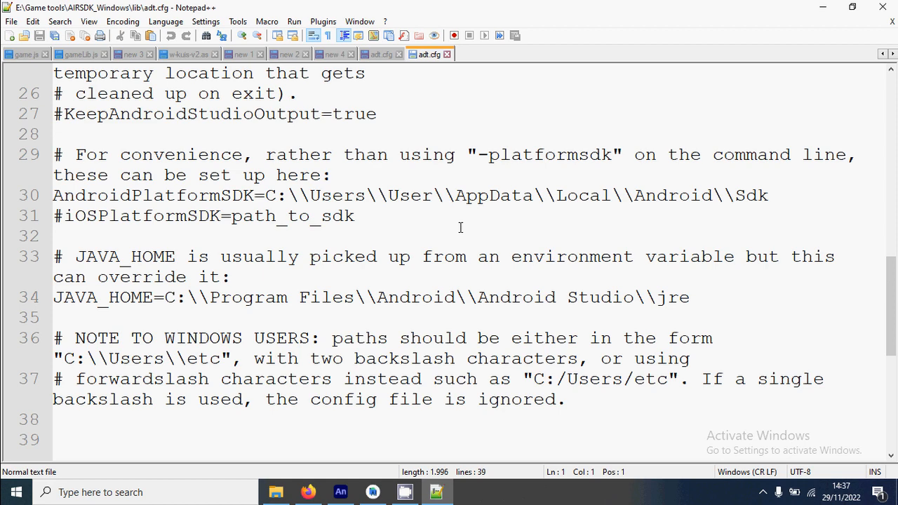
pyautogui.moveTo(167, 297); pyautogui.dragTo(675, 302)
pyautogui.hotkey('ctrl', 'c')
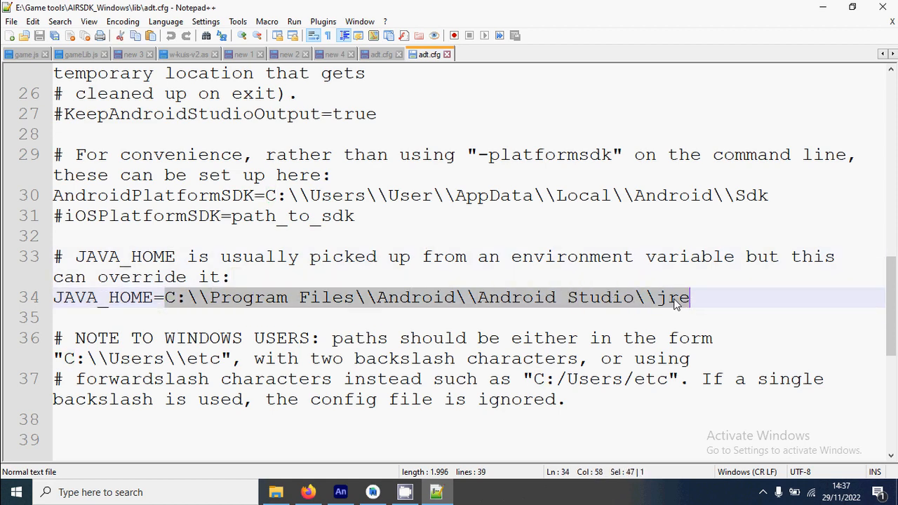
pyautogui.rightClick(675, 301)
pyautogui.click(698, 30)
pyautogui.click(446, 54)
# Step: Uncomment the JAVA_HOME line in Air SDK 50's adt.cfg and set its path to C:\\Program Files\\Android\\Android Studio\\jre
pyautogui.click(288, 277)
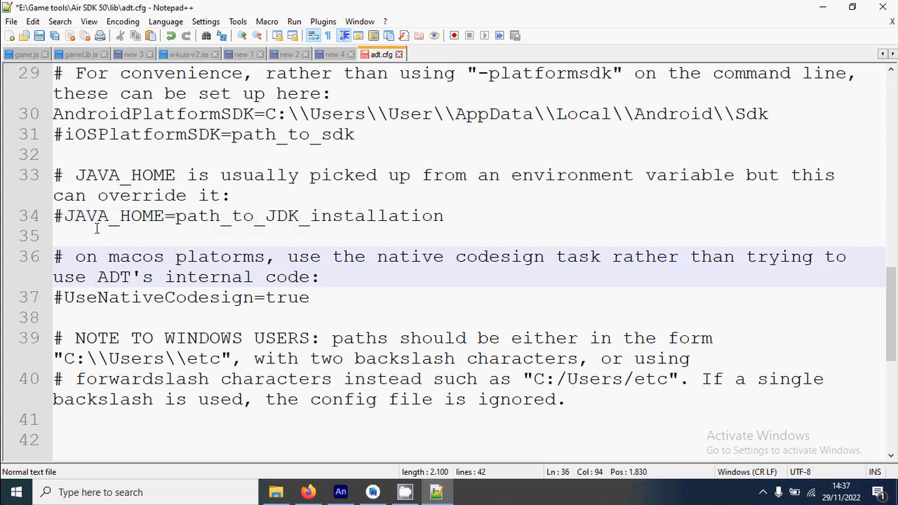
pyautogui.click(61, 217)
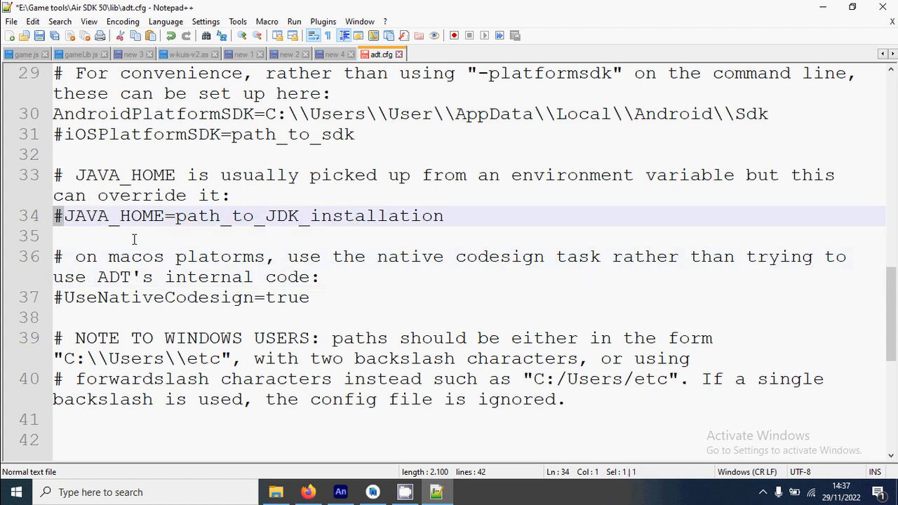
pyautogui.press('BackSpace')
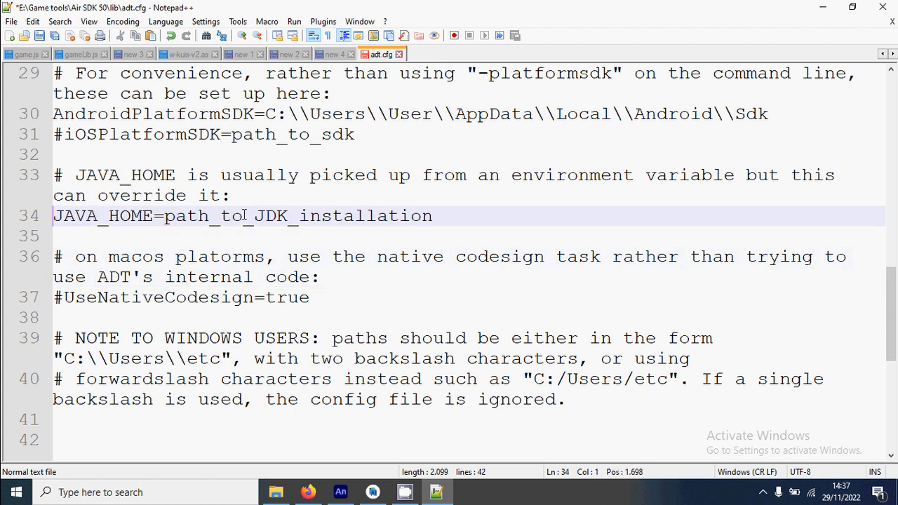
pyautogui.doubleClick(298, 219)
pyautogui.rightClick(302, 223)
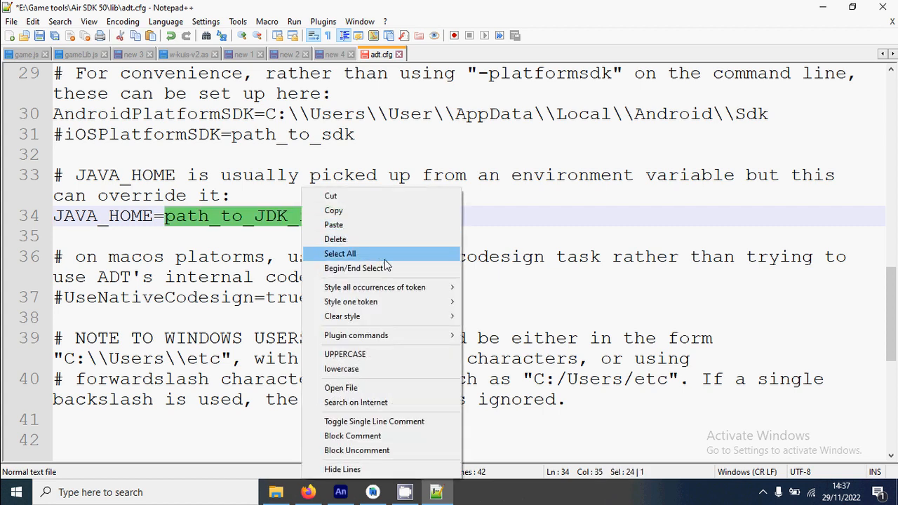
pyautogui.click(376, 225)
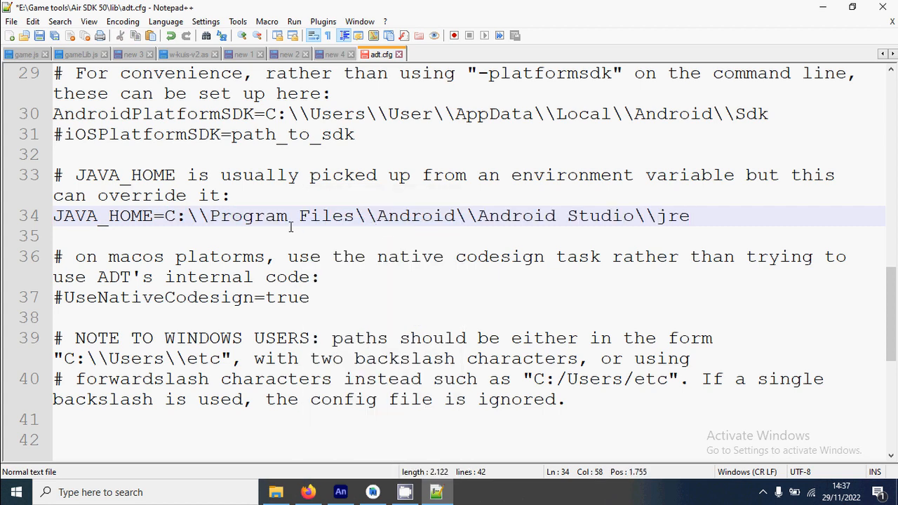
# Step: Review the edited adt.cfg settings: DefaultArch, OverrideArch, CreateAndroidAppBundle, AndroidPlatformSDK and JAVA_HOME
pyautogui.scroll(-1, 284, 221)
pyautogui.scroll(2, 279, 256)
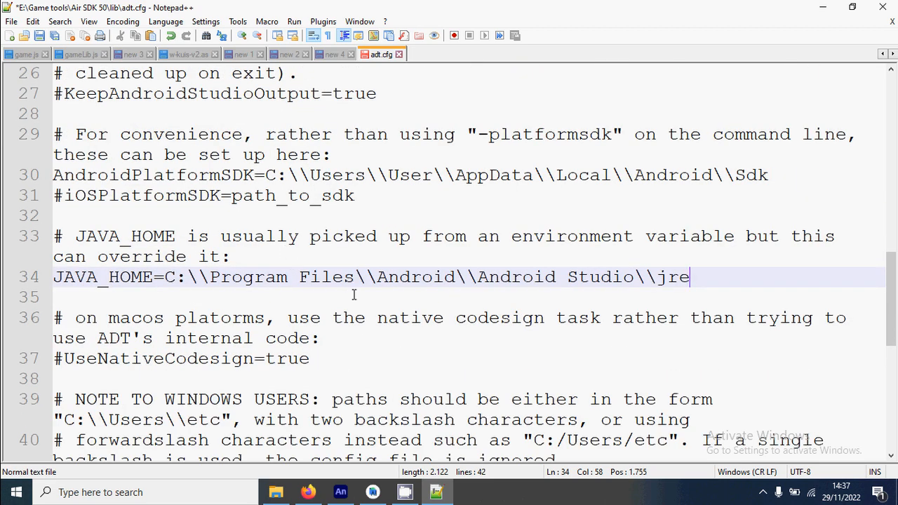
pyautogui.scroll(10, 354, 294)
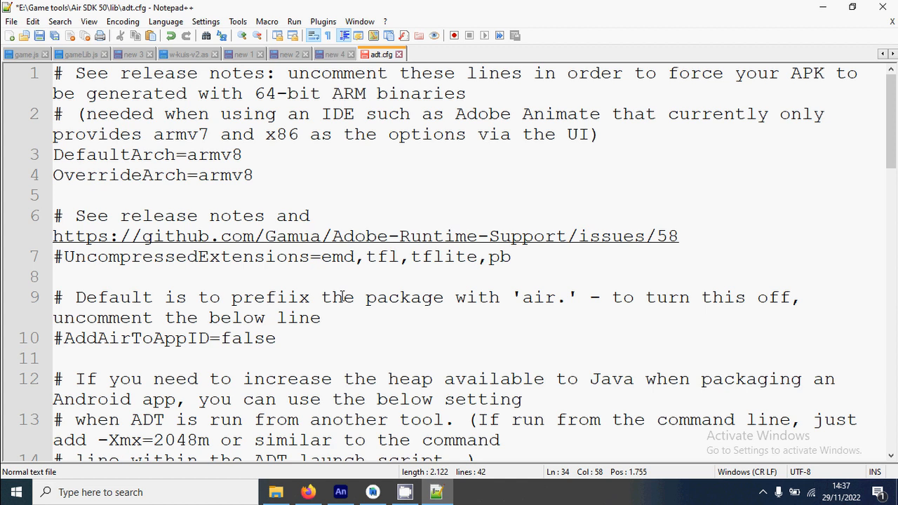
pyautogui.click(74, 155)
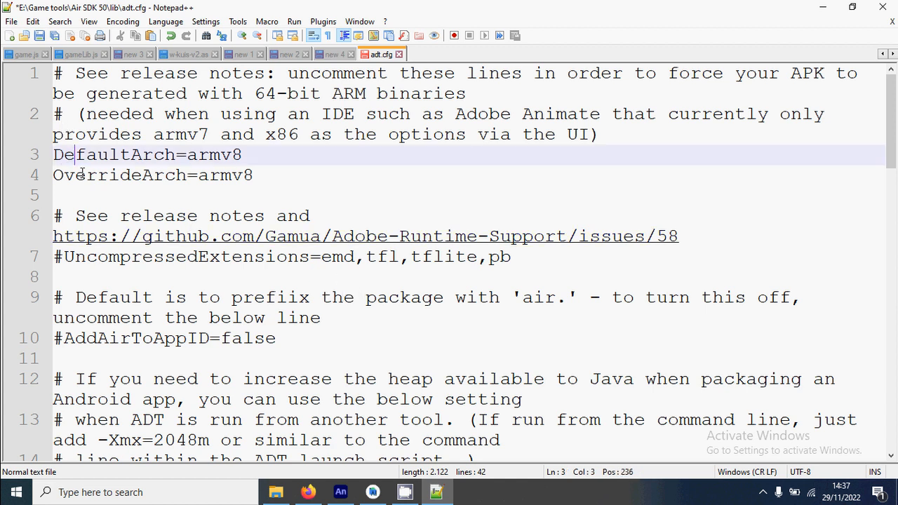
pyautogui.click(80, 174)
pyautogui.click(82, 159)
pyautogui.click(88, 176)
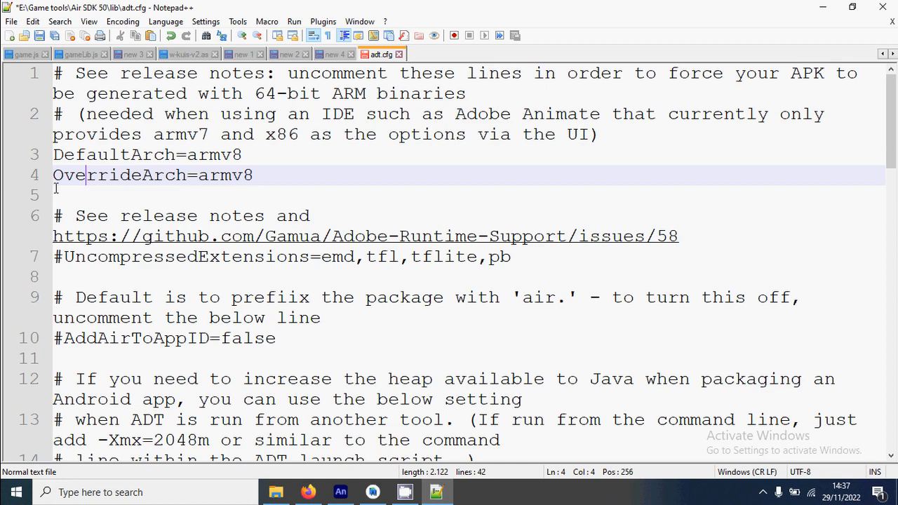
pyautogui.scroll(-3, 81, 168)
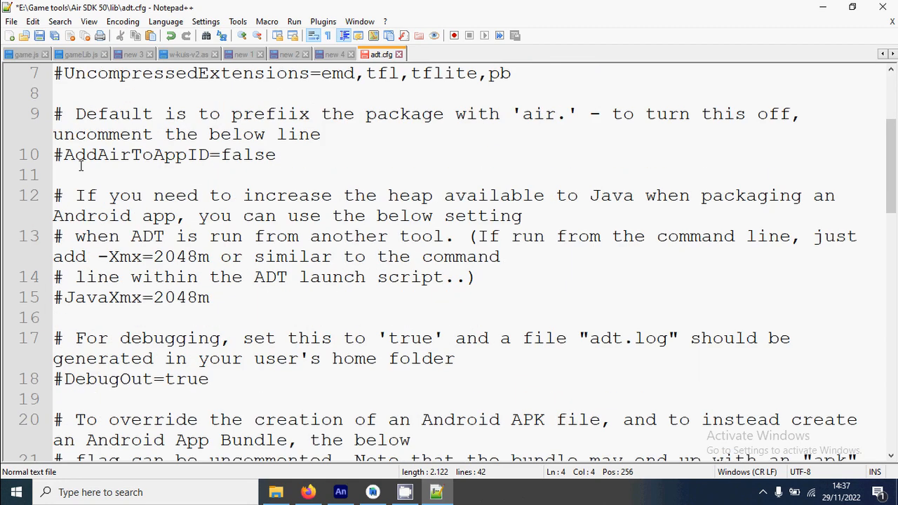
pyautogui.scroll(-4, 81, 166)
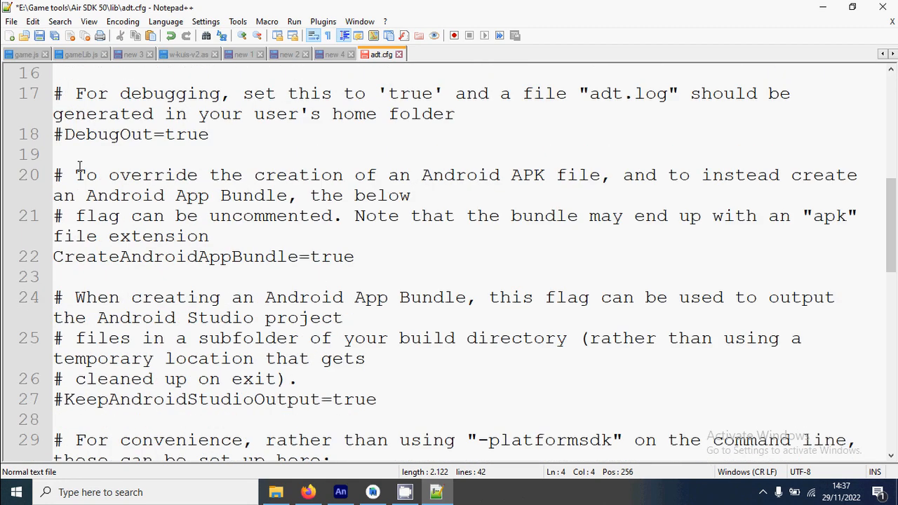
pyautogui.doubleClick(80, 256)
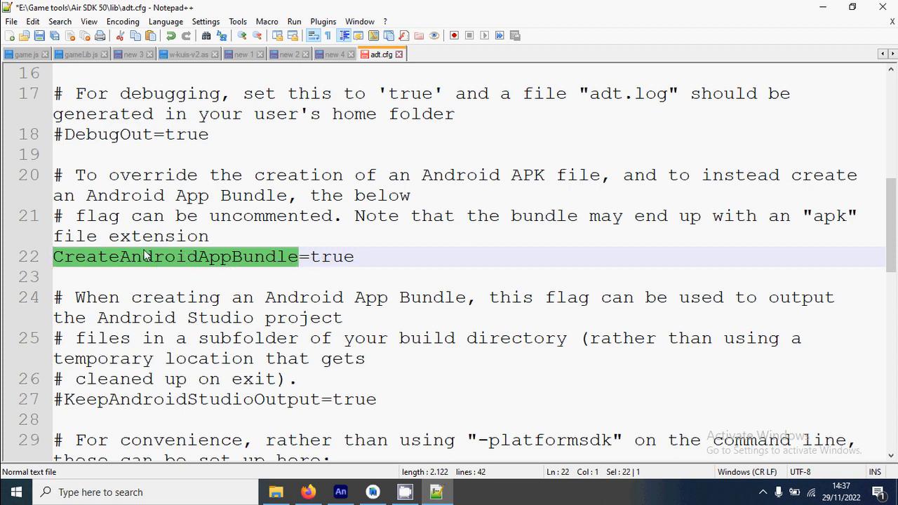
pyautogui.scroll(-4, 143, 235)
pyautogui.scroll(-1, 139, 183)
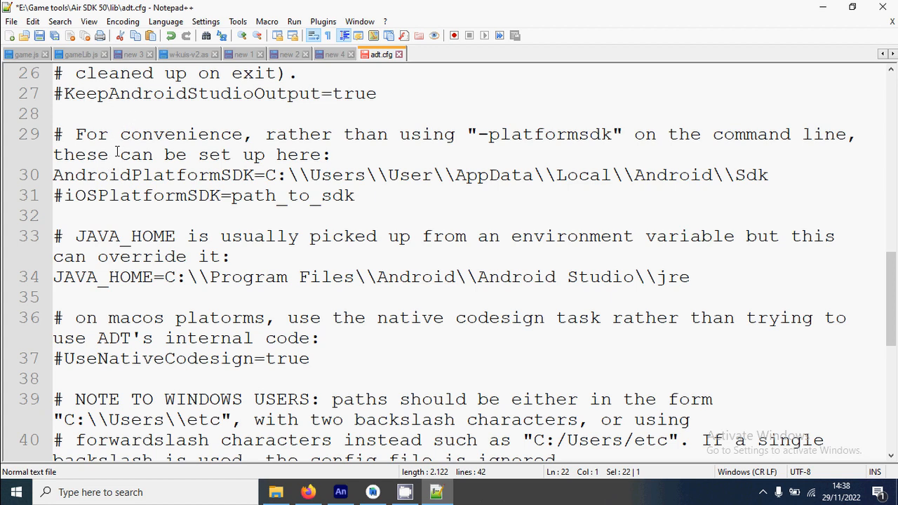
pyautogui.doubleClick(120, 178)
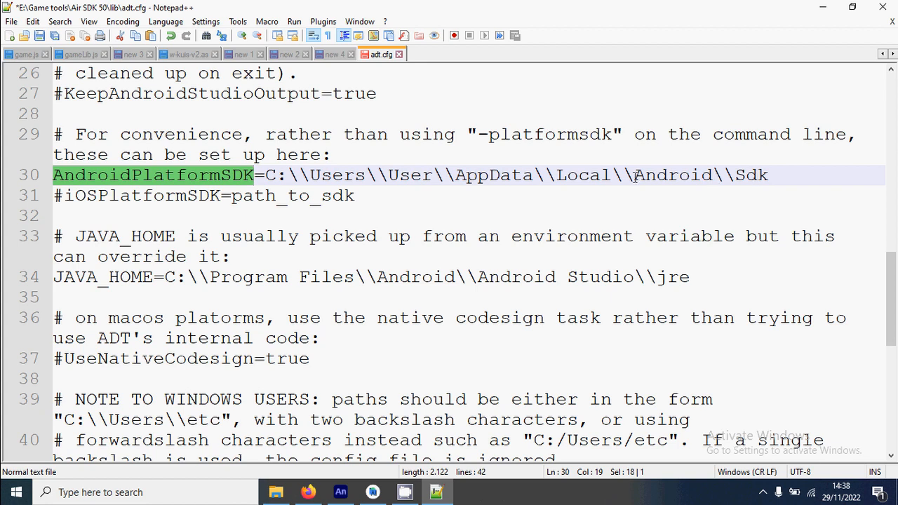
pyautogui.scroll(-1, 99, 211)
pyautogui.doubleClick(98, 216)
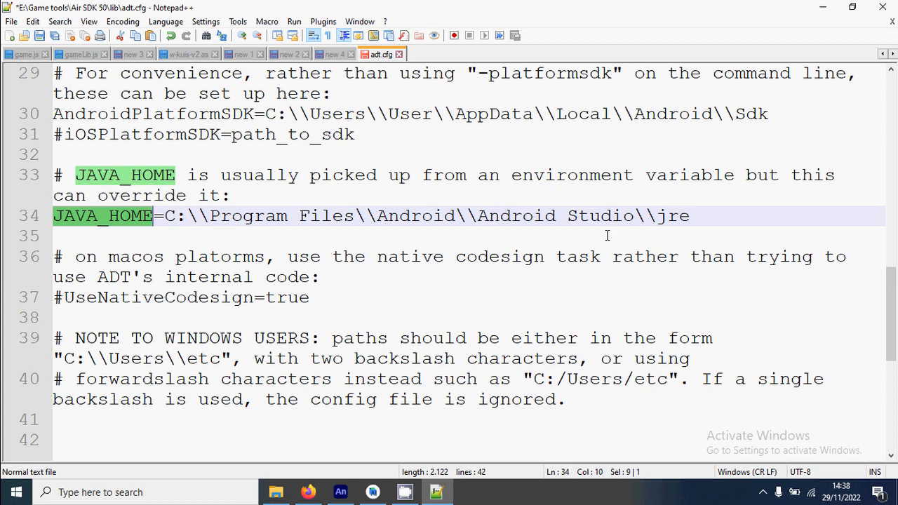
pyautogui.scroll(-2, 533, 200)
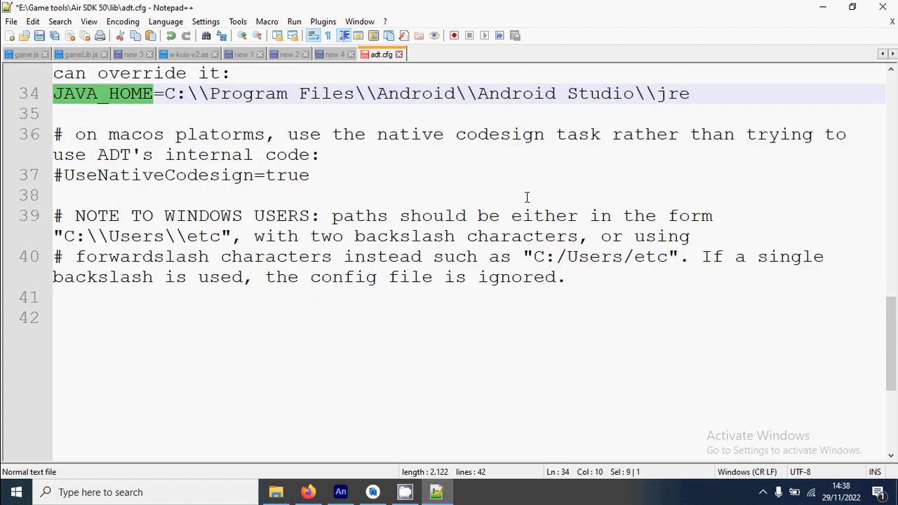
# Step: Save Air SDK 50's adt.cfg, then cancel Android Studio's settings and close its welcome window
pyautogui.hotkey('ctrl', 's')
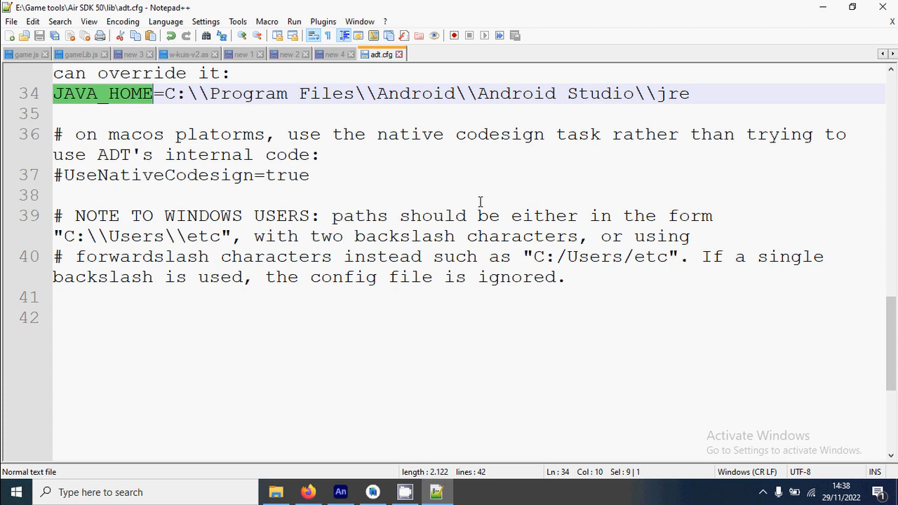
pyautogui.click(373, 491)
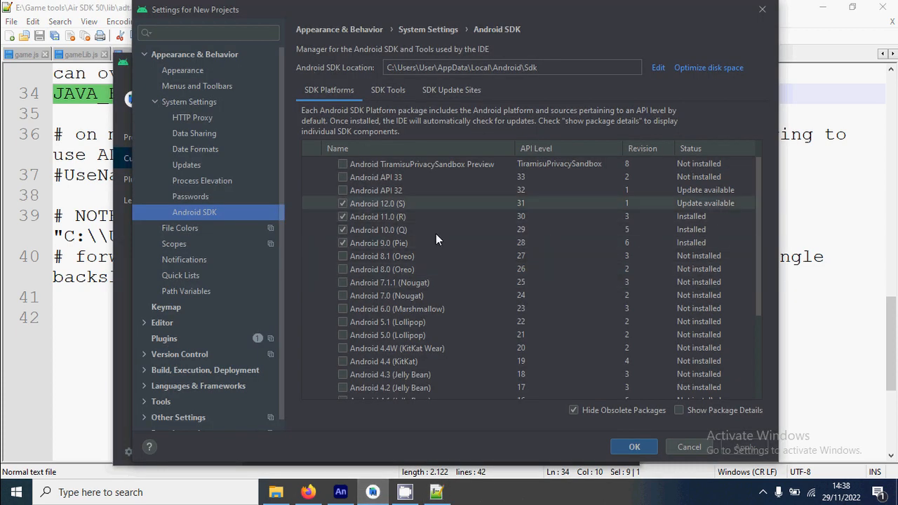
pyautogui.click(688, 447)
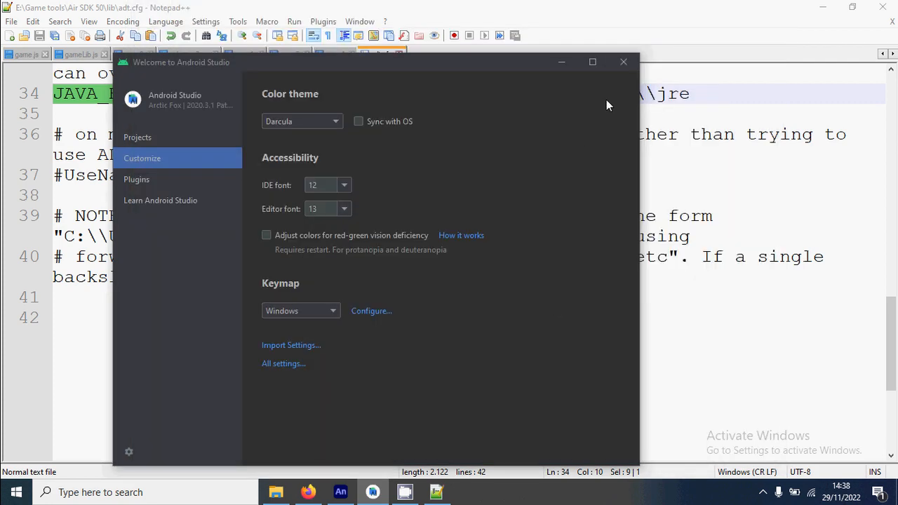
pyautogui.click(624, 63)
pyautogui.scroll(3, 364, 241)
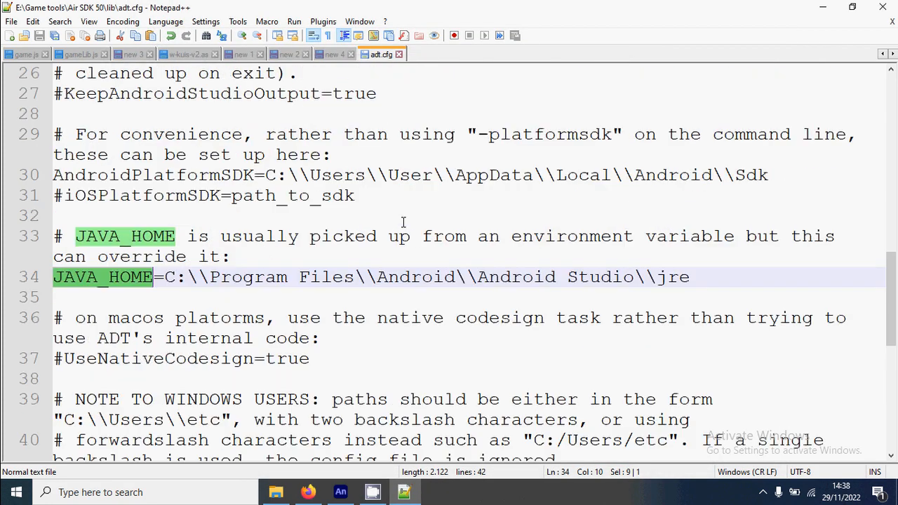
pyautogui.moveTo(265, 175); pyautogui.dragTo(770, 172)
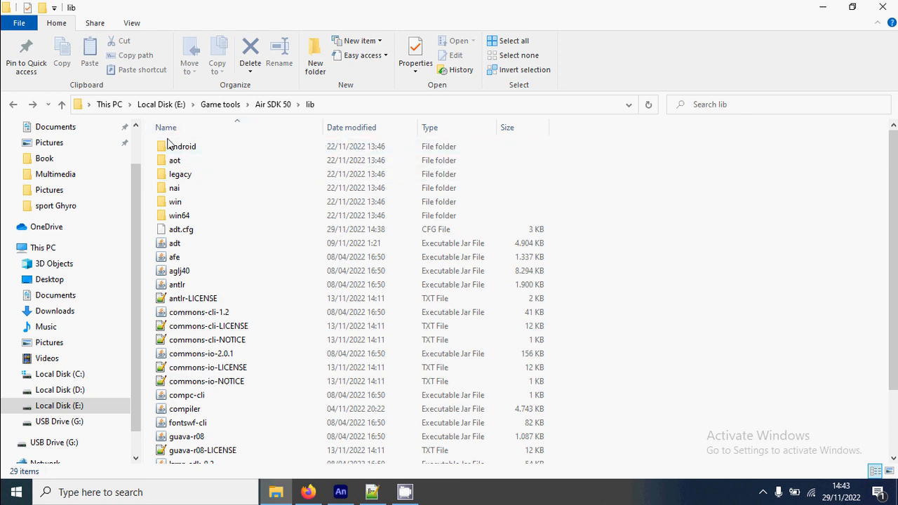
# Step: Open 205 - navigasi-app.xml from the Multimedia folder in Notepad++ and locate its android manifestAdditions block
pyautogui.click(61, 175)
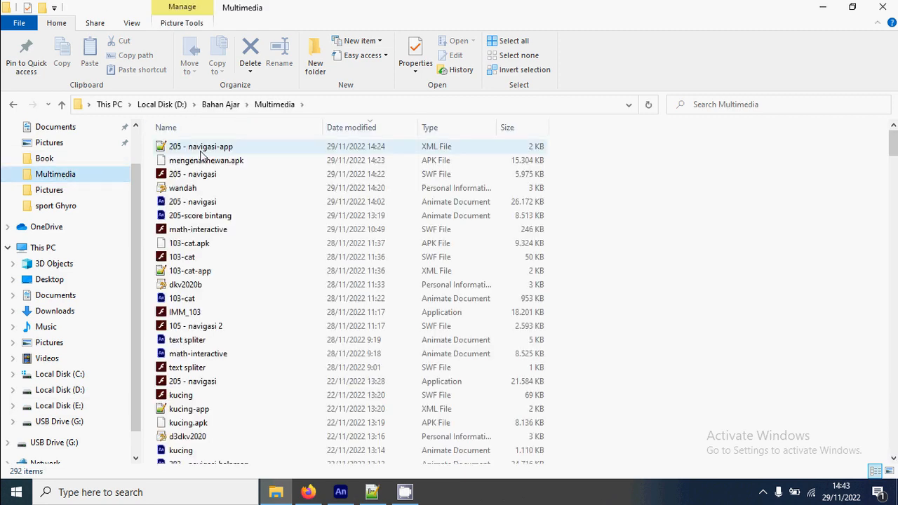
pyautogui.click(204, 151)
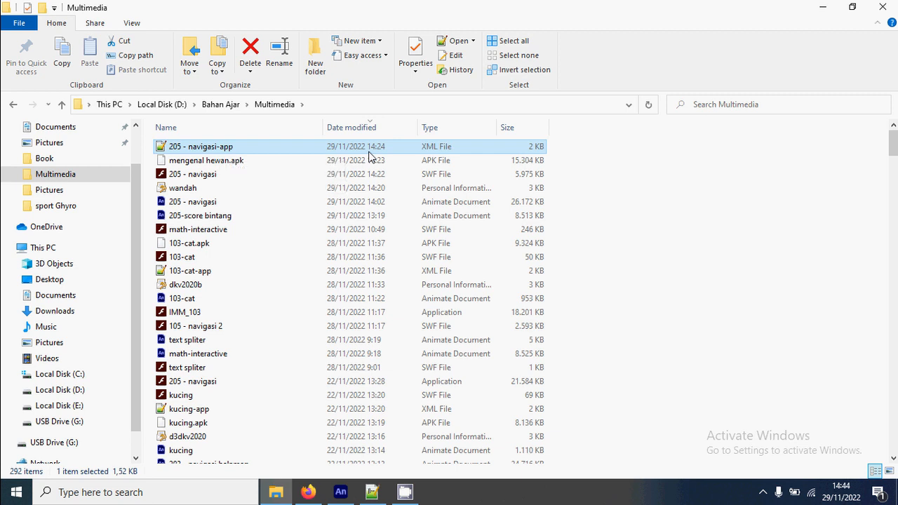
pyautogui.doubleClick(225, 148)
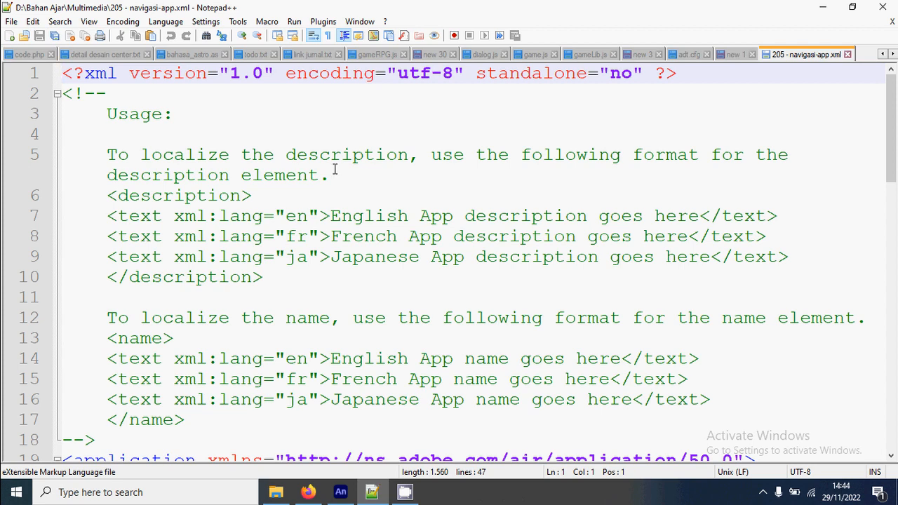
pyautogui.scroll(-4, 337, 172)
pyautogui.scroll(-2, 335, 168)
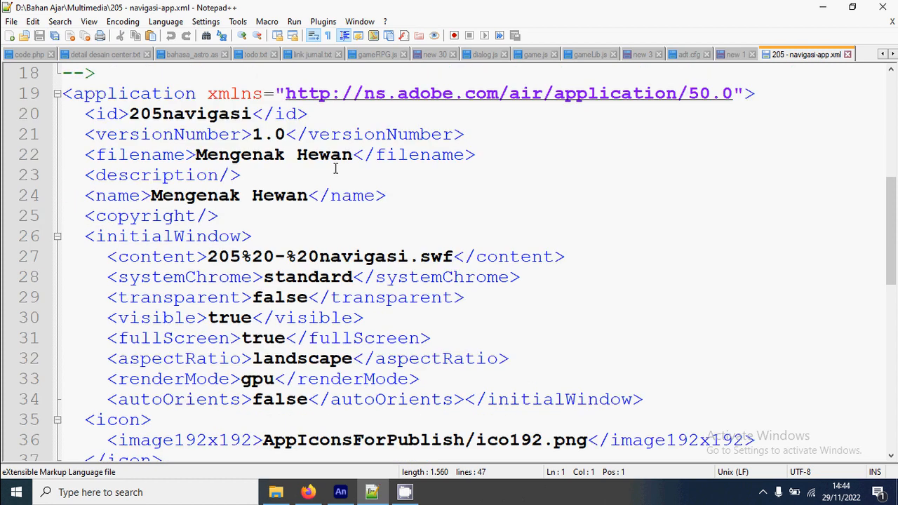
pyautogui.scroll(-4, 357, 167)
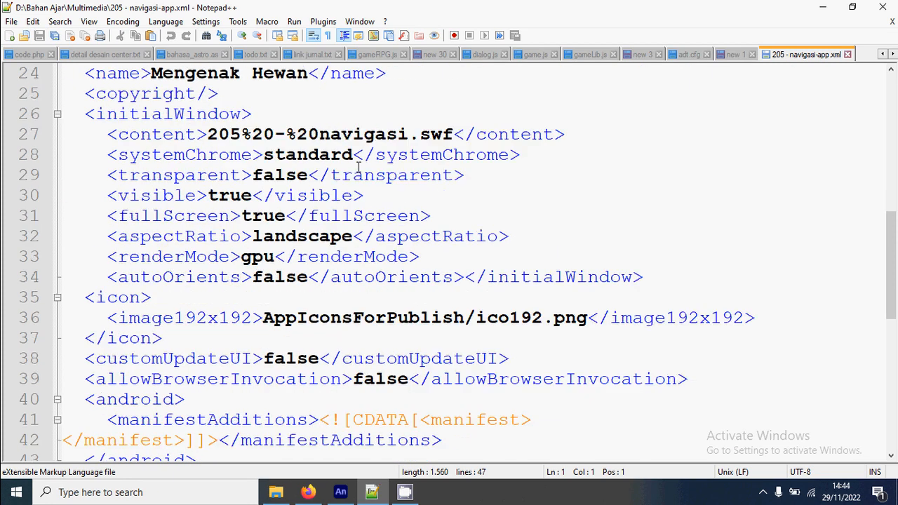
pyautogui.scroll(-1, 358, 167)
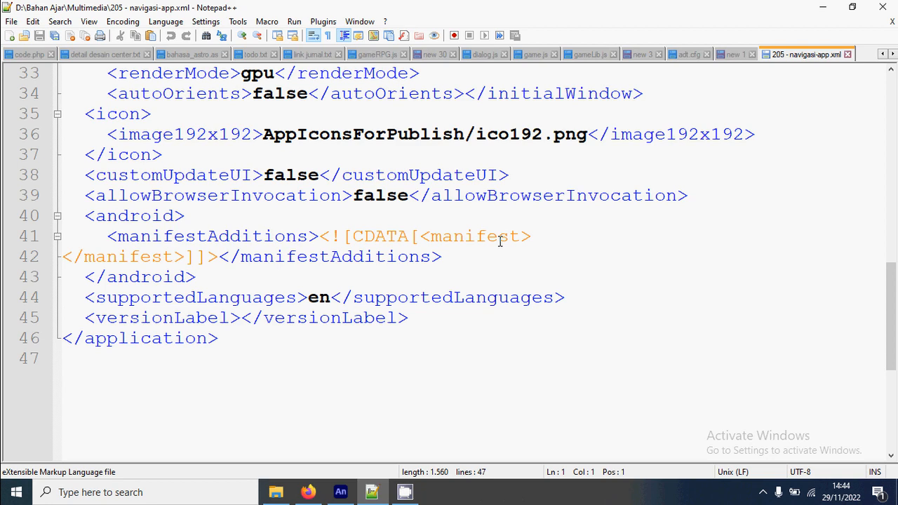
pyautogui.doubleClick(156, 216)
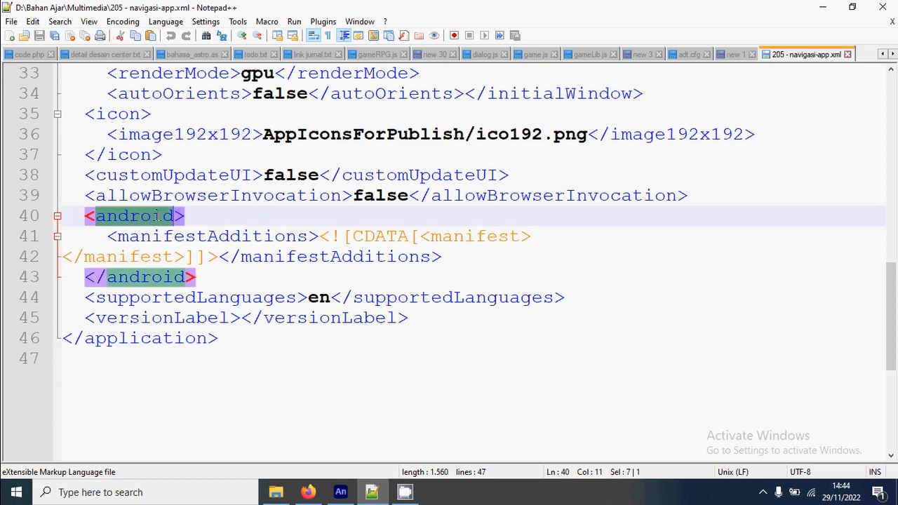
pyautogui.click(122, 231)
pyautogui.click(116, 216)
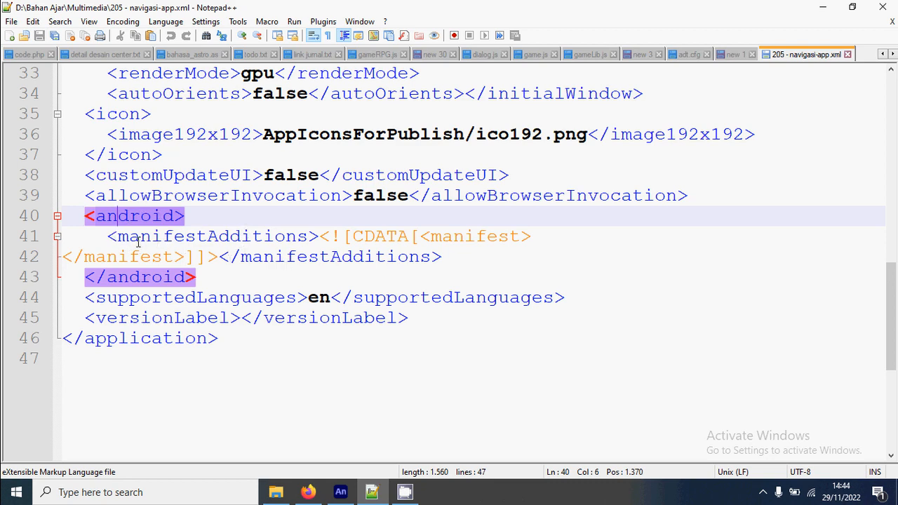
# Step: Review the android.max_aspect 3.3 setting in the unsaved new 1 document and copy its entire android block
pyautogui.click(735, 55)
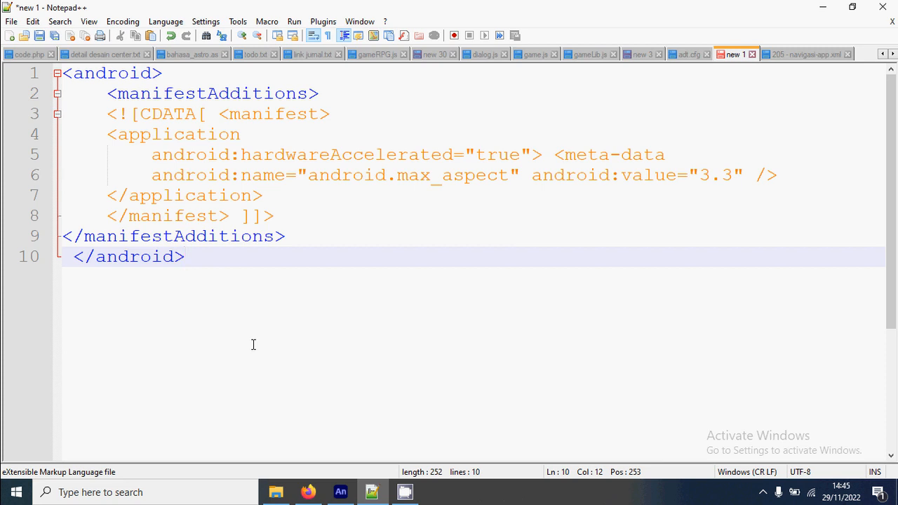
pyautogui.moveTo(152, 175); pyautogui.dragTo(510, 176)
pyautogui.moveTo(700, 177); pyautogui.dragTo(734, 176)
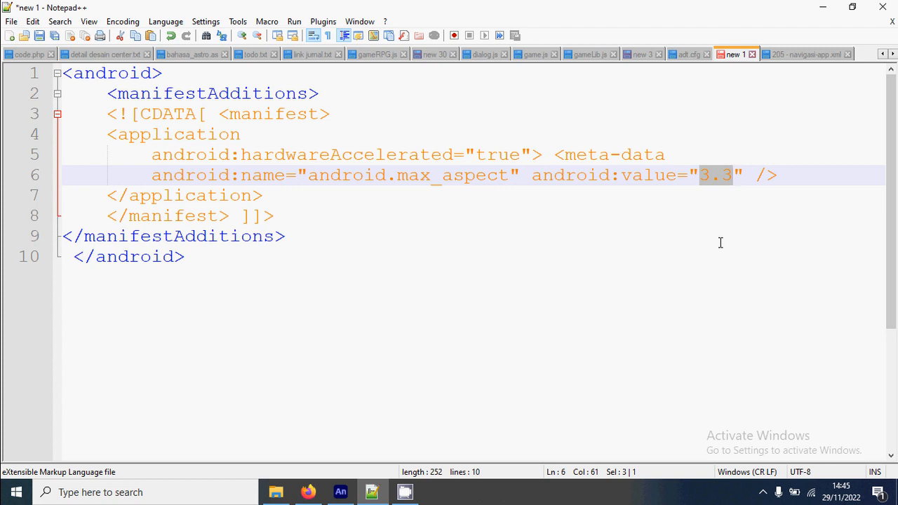
pyautogui.click(707, 187)
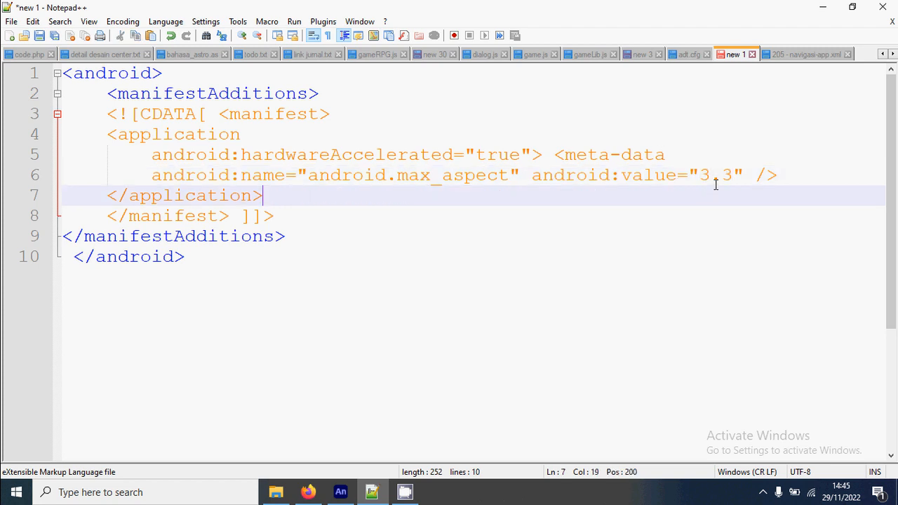
pyautogui.click(708, 176)
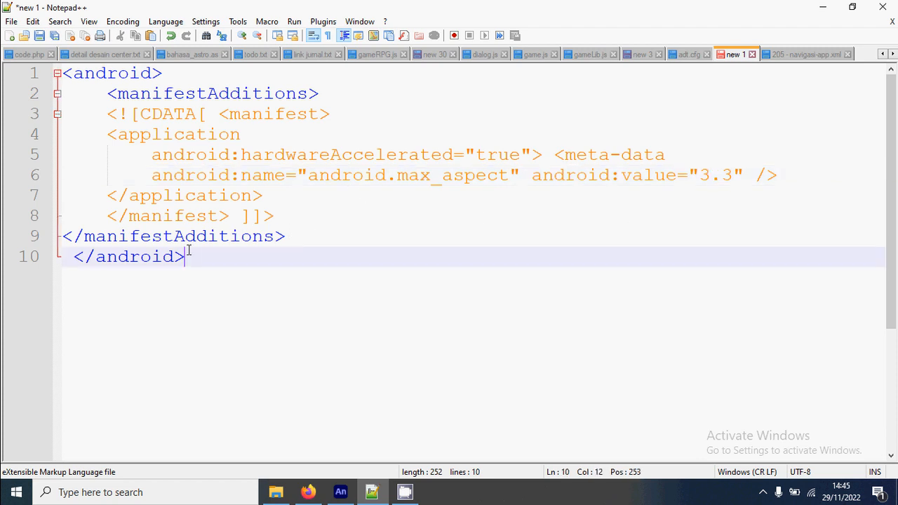
pyautogui.moveTo(187, 256); pyautogui.dragTo(47, 68)
pyautogui.rightClick(123, 123)
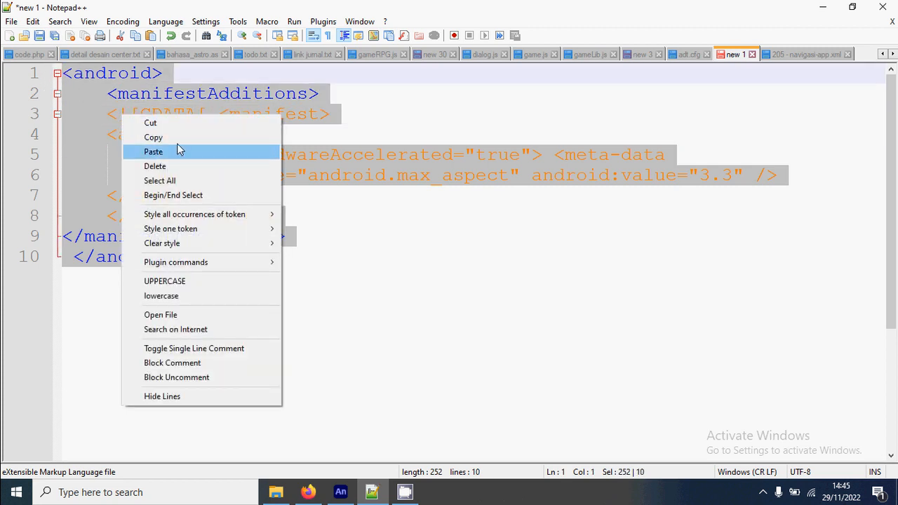
pyautogui.click(156, 138)
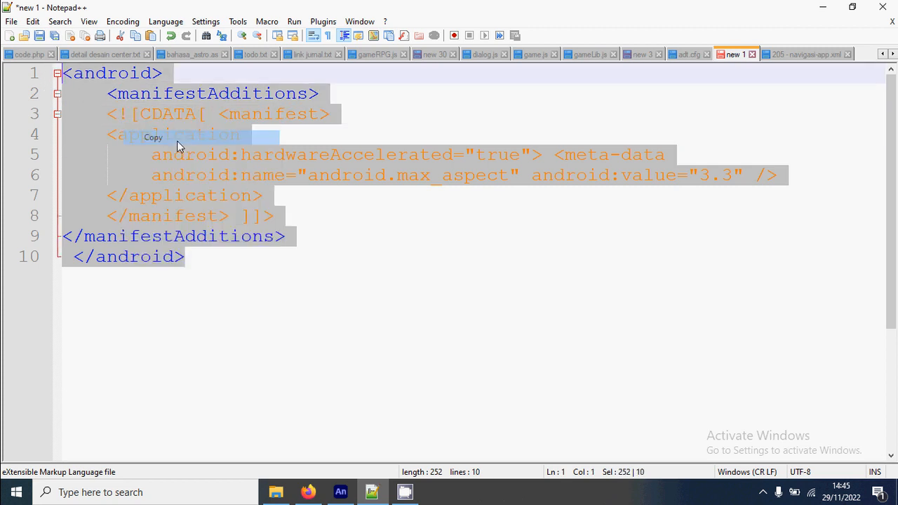
# Step: Replace the whole android element in 205 - navigasi-app.xml with the copied block
pyautogui.click(796, 56)
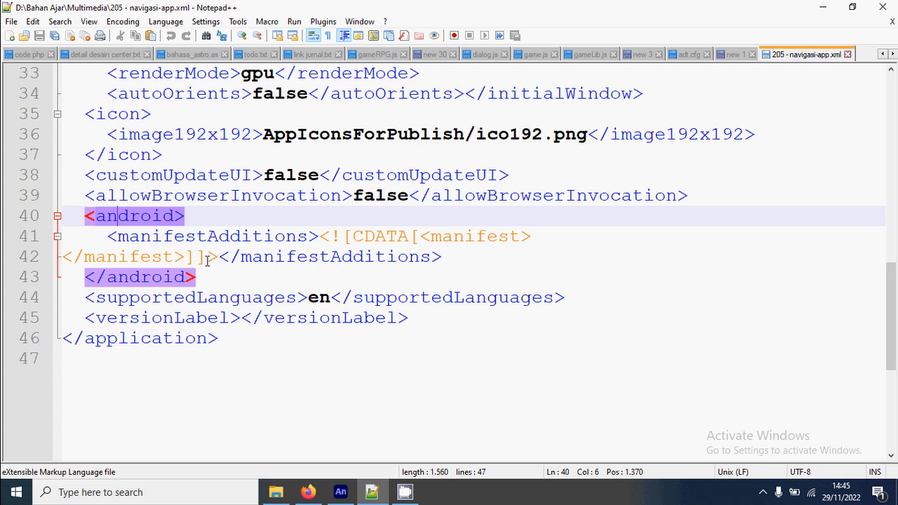
pyautogui.moveTo(204, 277); pyautogui.dragTo(84, 220)
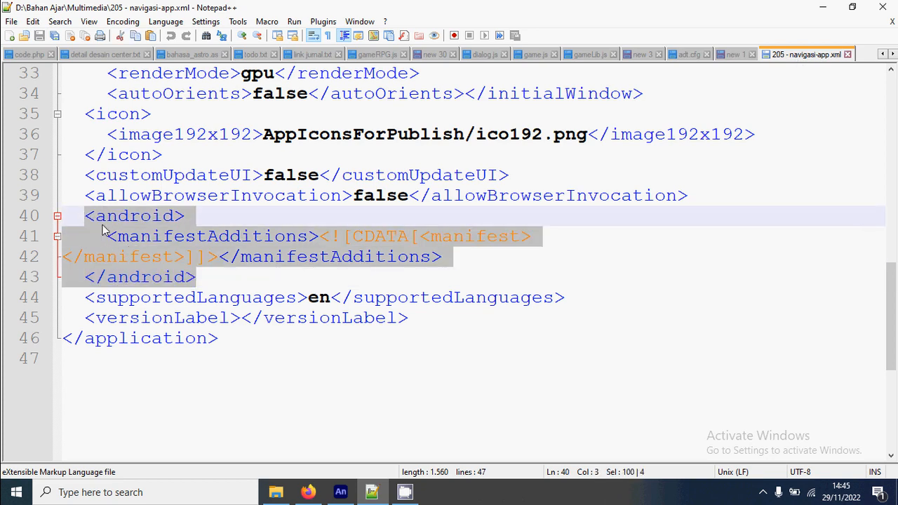
pyautogui.rightClick(124, 236)
pyautogui.click(147, 281)
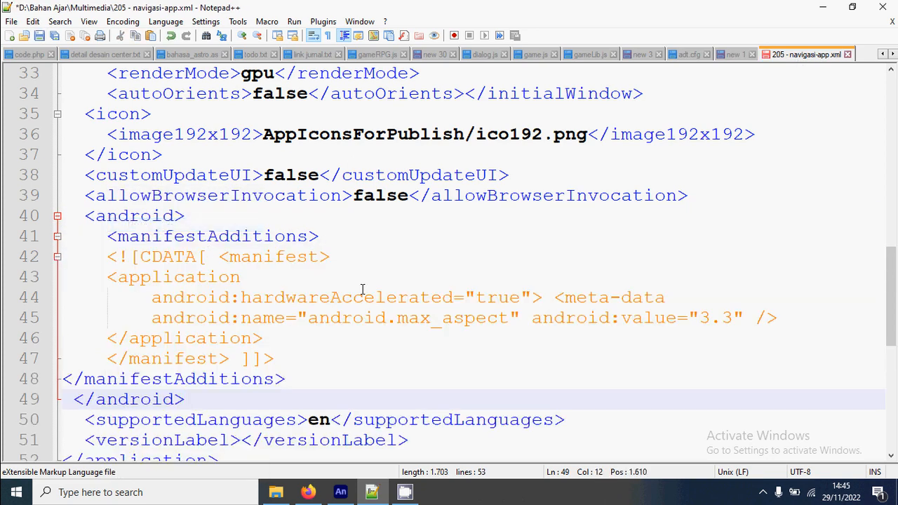
# Step: Indent the closing manifestAdditions tag to align with its opening tag and save 205 - navigasi-app.xml
pyautogui.scroll(-1, 362, 290)
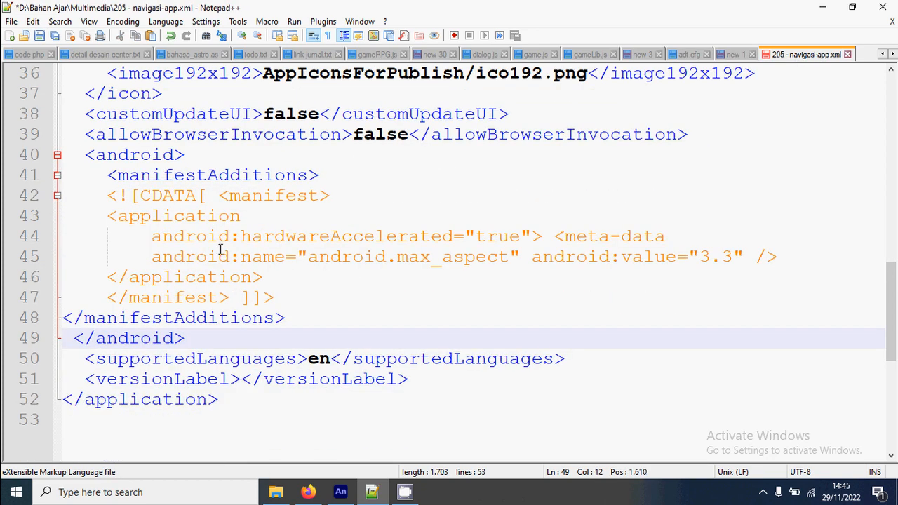
pyautogui.click(64, 320)
pyautogui.press('Tab')
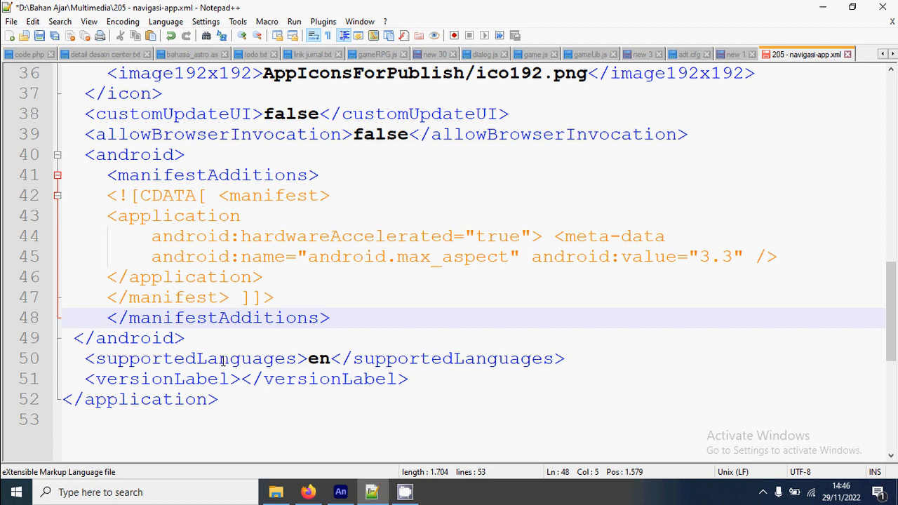
pyautogui.scroll(2, 531, 334)
pyautogui.scroll(-3, 500, 320)
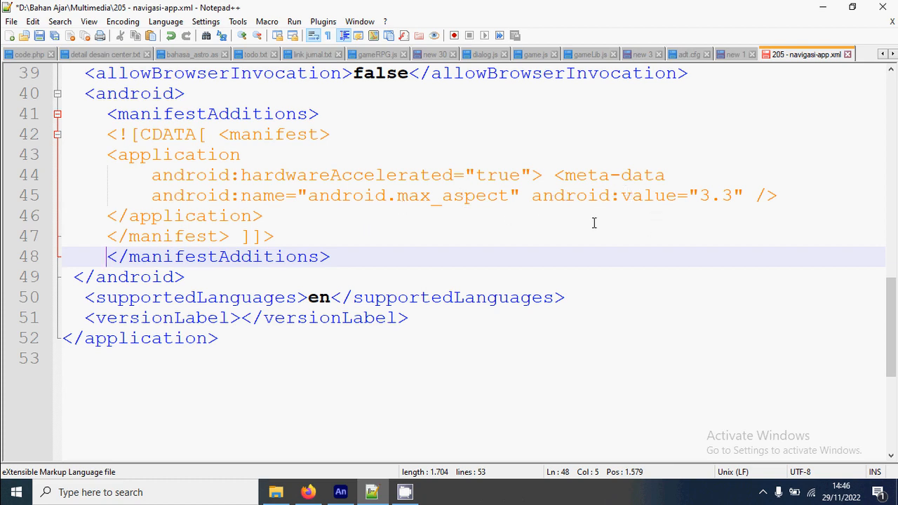
pyautogui.scroll(2, 473, 233)
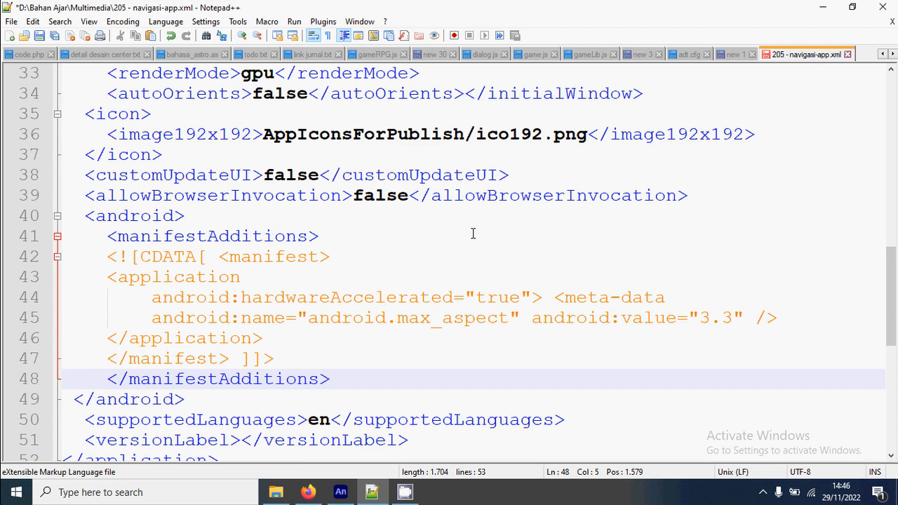
pyautogui.hotkey('ctrl', 's')
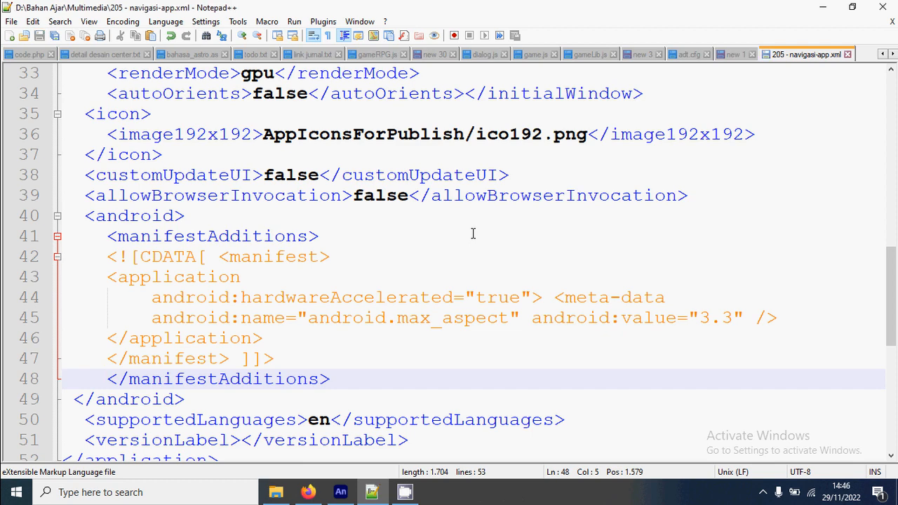
# Step: Switch to Adobe Animate, close the publish settings, publish 205 - navigasi.fla for Android and dismiss the packaging message
pyautogui.click(341, 491)
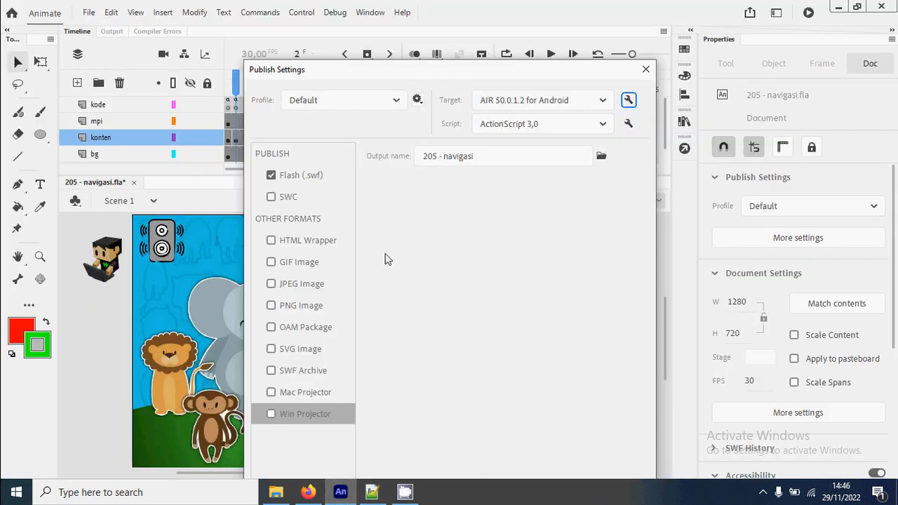
pyautogui.moveTo(530, 71)
pyautogui.mouseDown()
pyautogui.moveTo(524, 25)
pyautogui.moveTo(530, 73)
pyautogui.mouseUp()
pyautogui.click(646, 71)
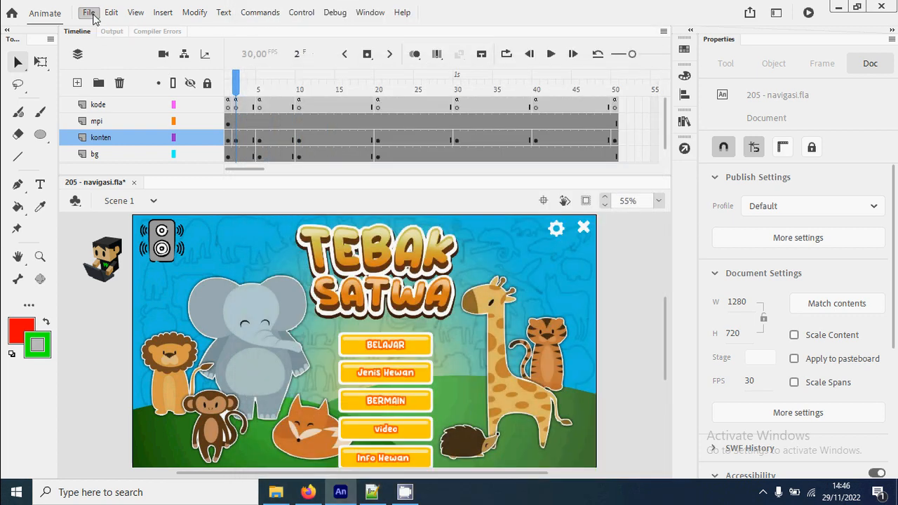
pyautogui.click(88, 12)
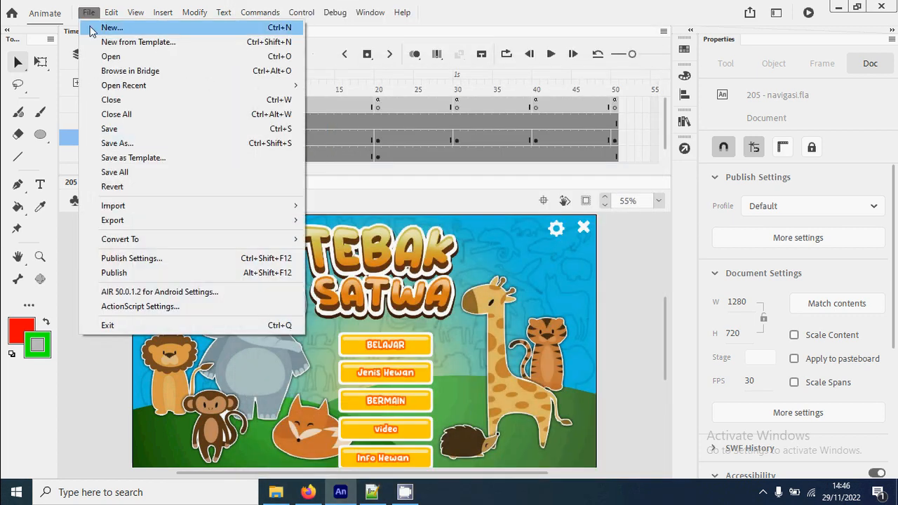
pyautogui.click(160, 274)
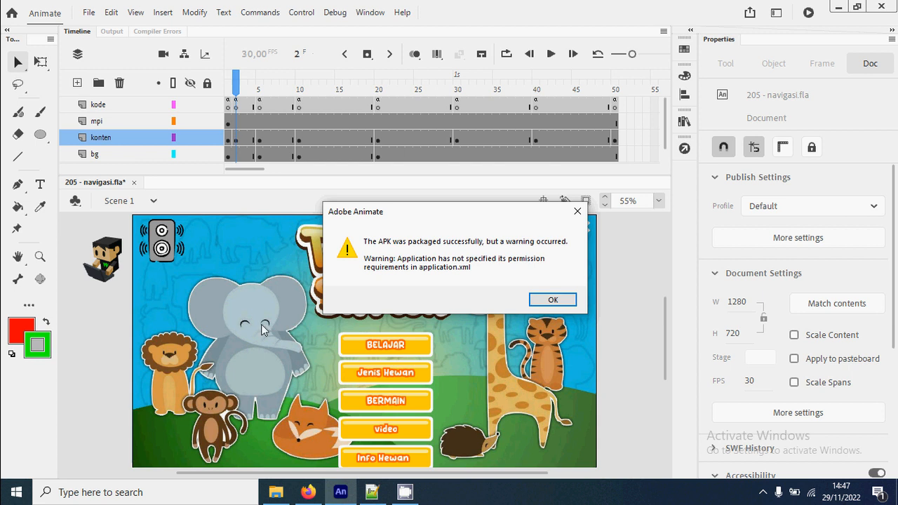
pyautogui.click(554, 300)
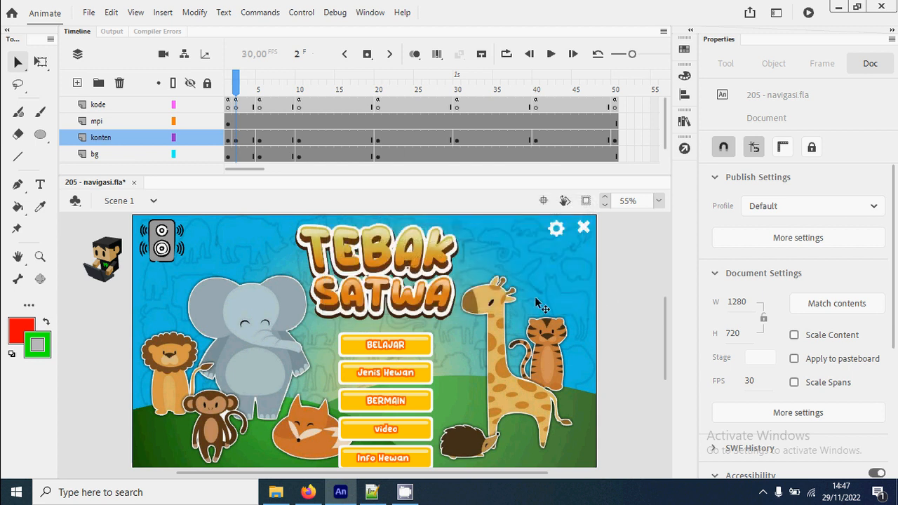
# Step: Rename the published mengenal hewan.apk in the Multimedia folder to mengenal hewan.aab, accepting the extension change
pyautogui.click(277, 491)
pyautogui.click(231, 149)
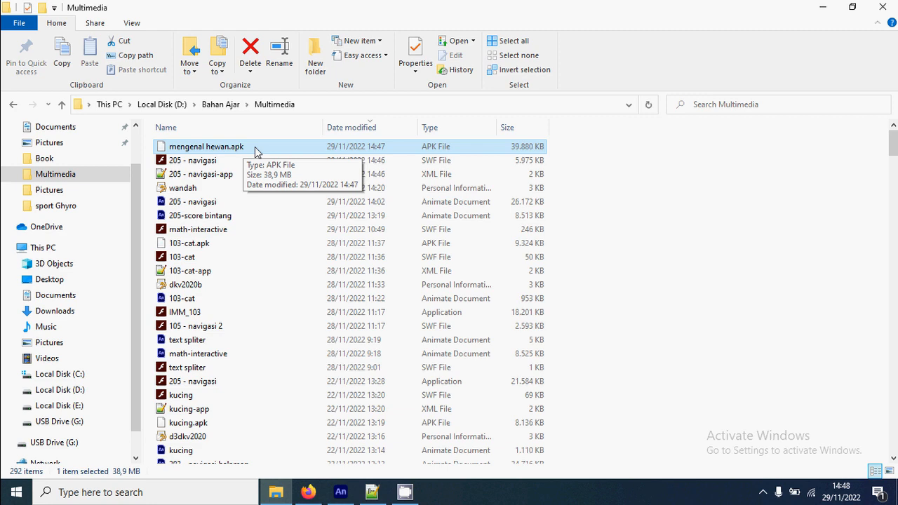
pyautogui.rightClick(255, 149)
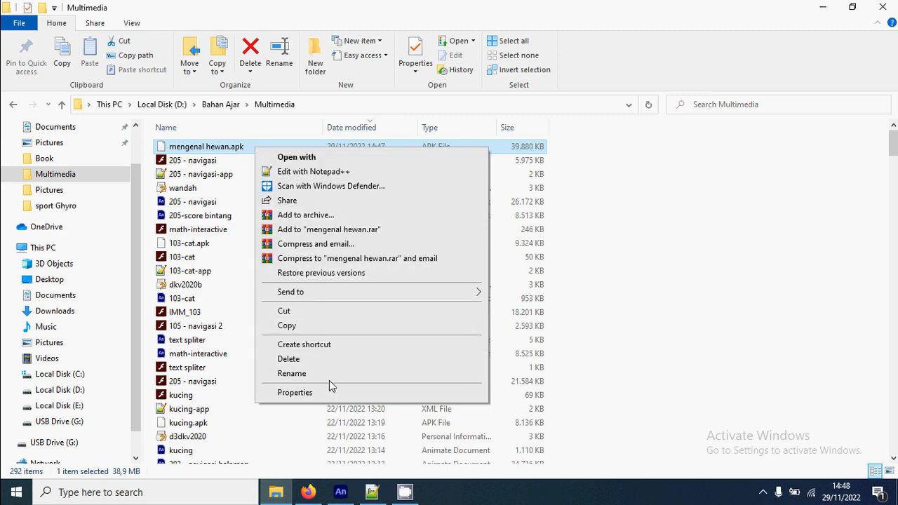
pyautogui.click(329, 378)
pyautogui.click(238, 149)
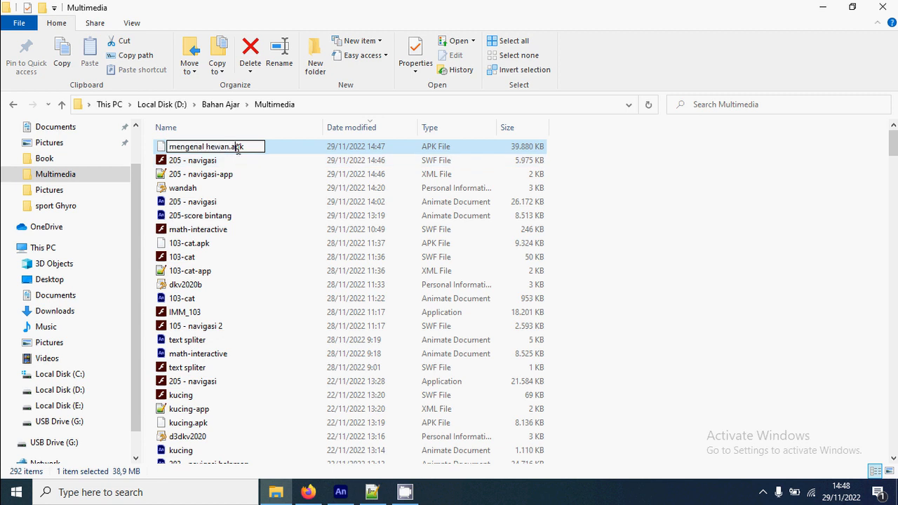
pyautogui.doubleClick(238, 149)
pyautogui.click(249, 149)
pyautogui.press('Return')
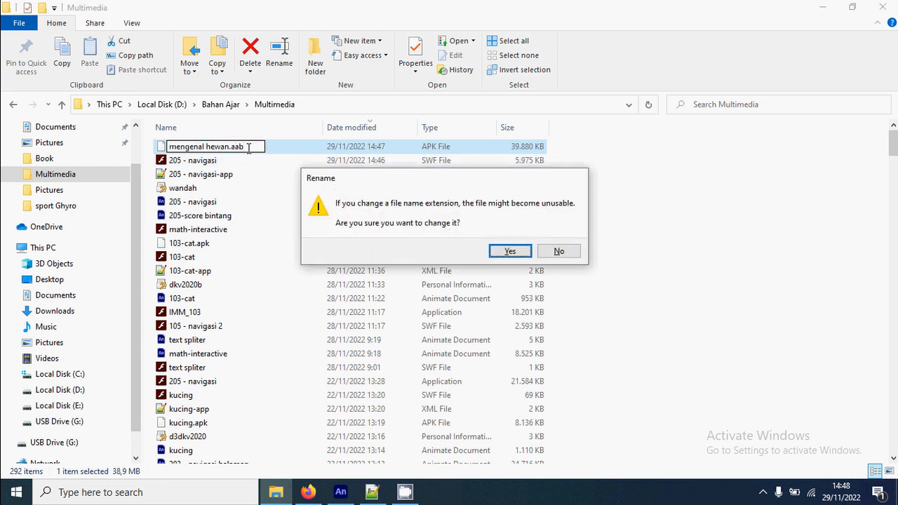
pyautogui.press('Return')
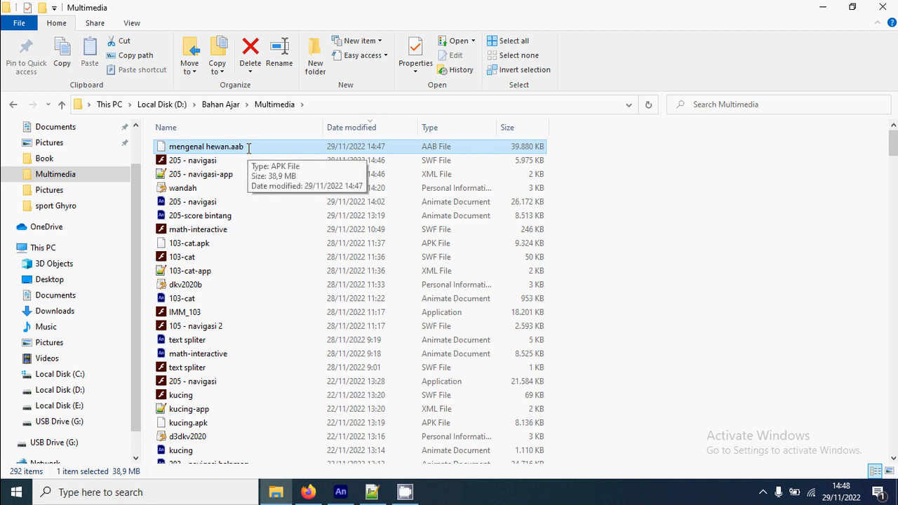